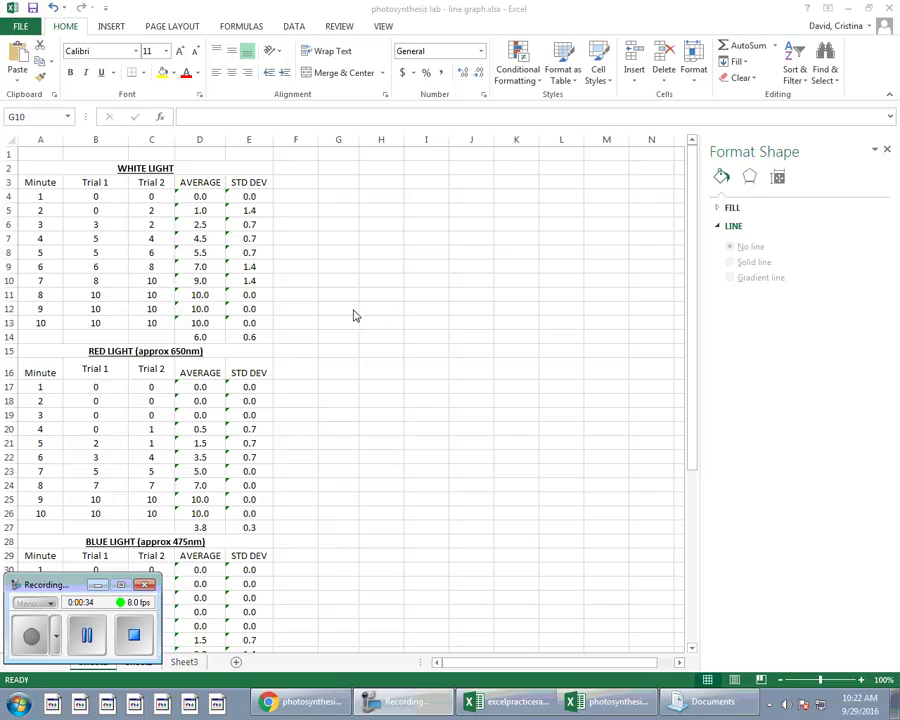
Insert a blank 2-D line chart and move it into the empty area beside the data tables.
click(334, 279)
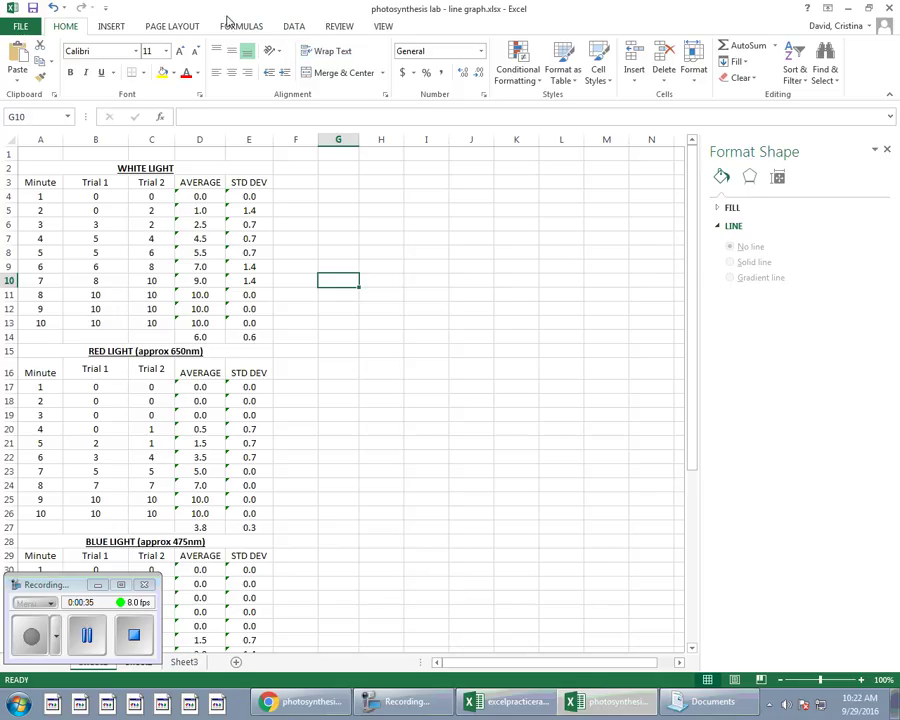
click(108, 30)
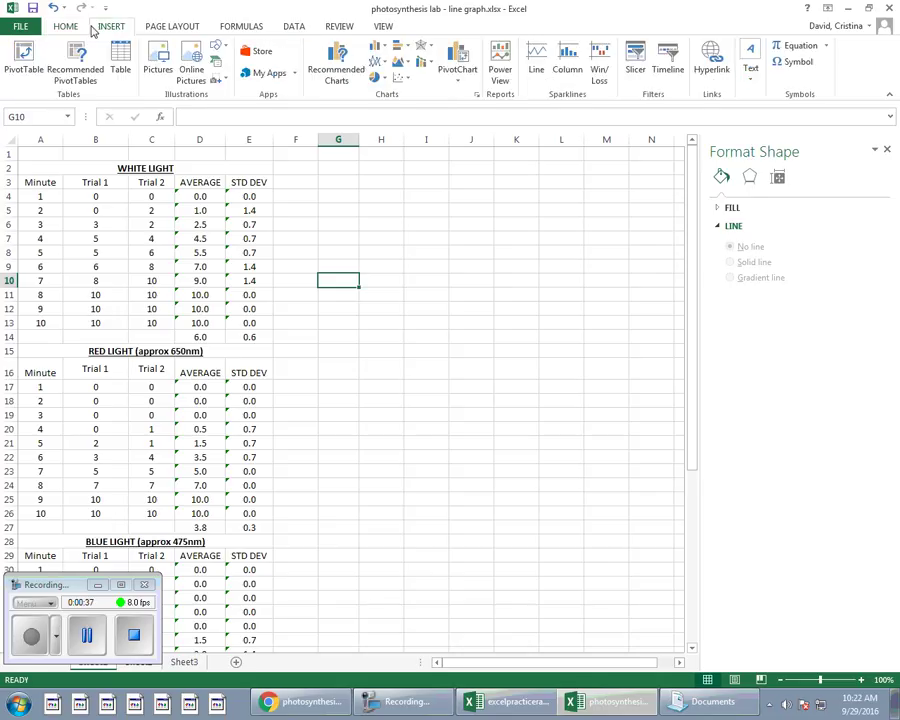
click(229, 30)
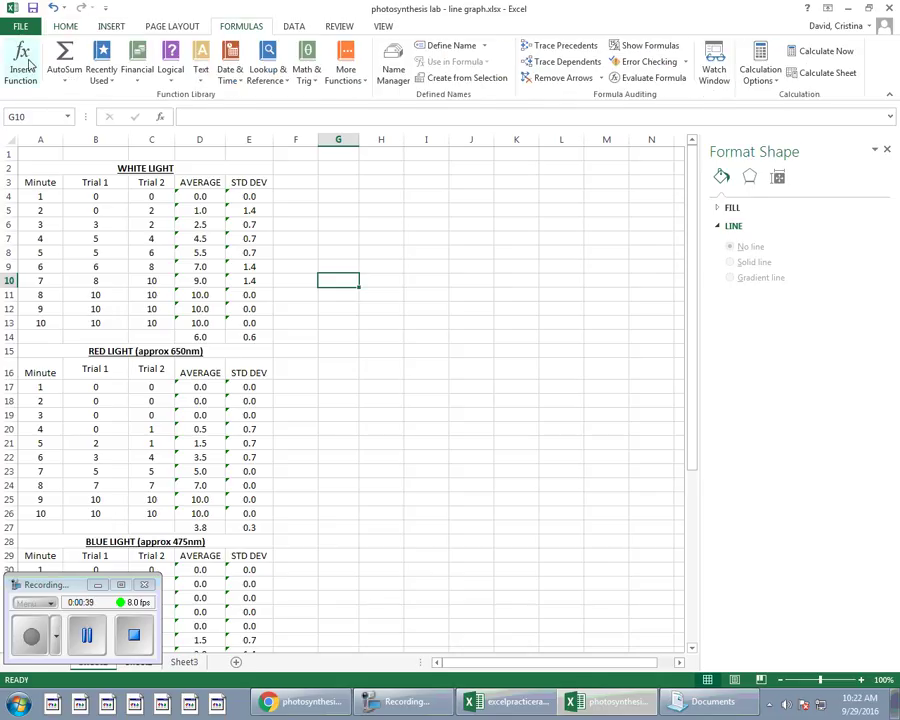
click(127, 27)
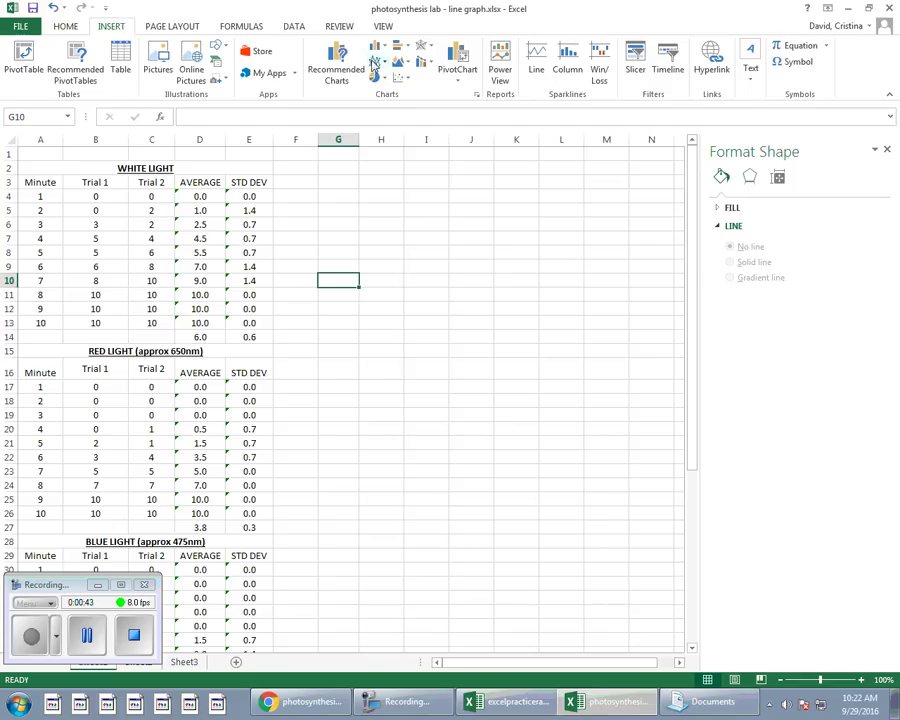
click(380, 64)
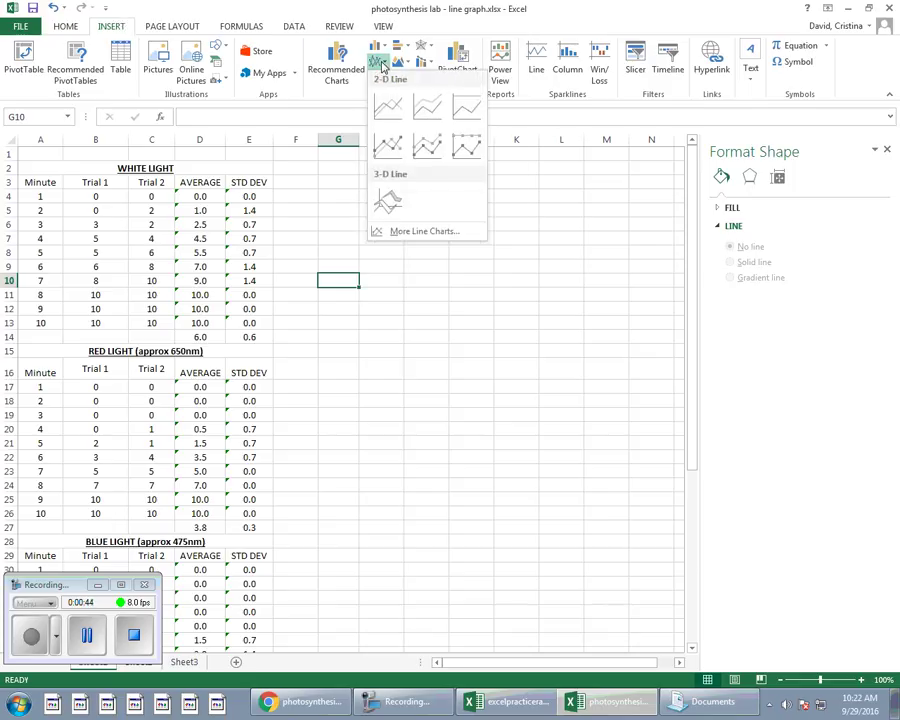
click(388, 106)
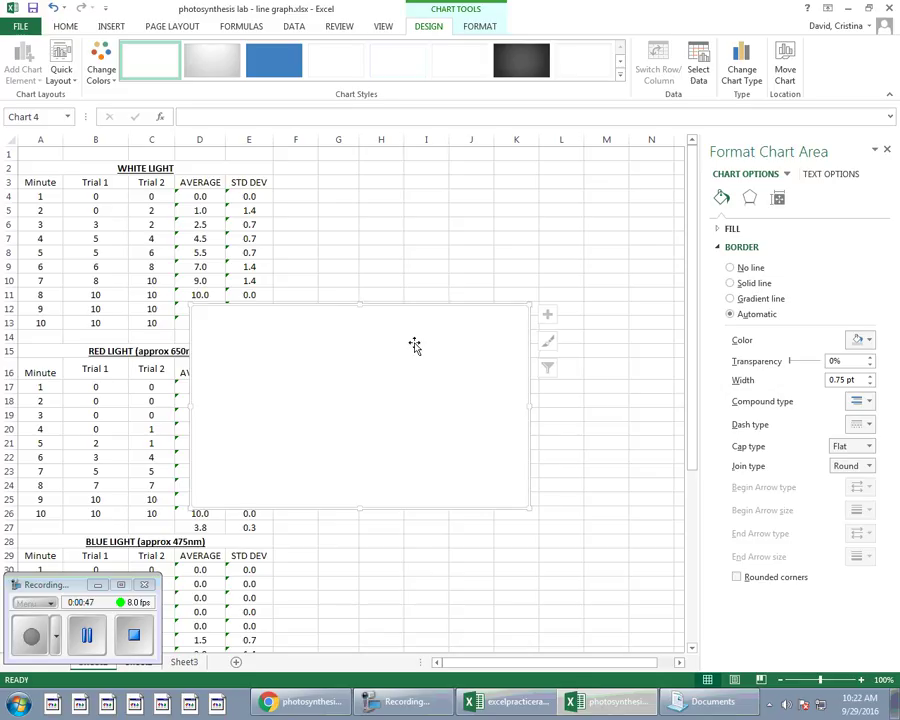
drag(412, 344, 522, 305)
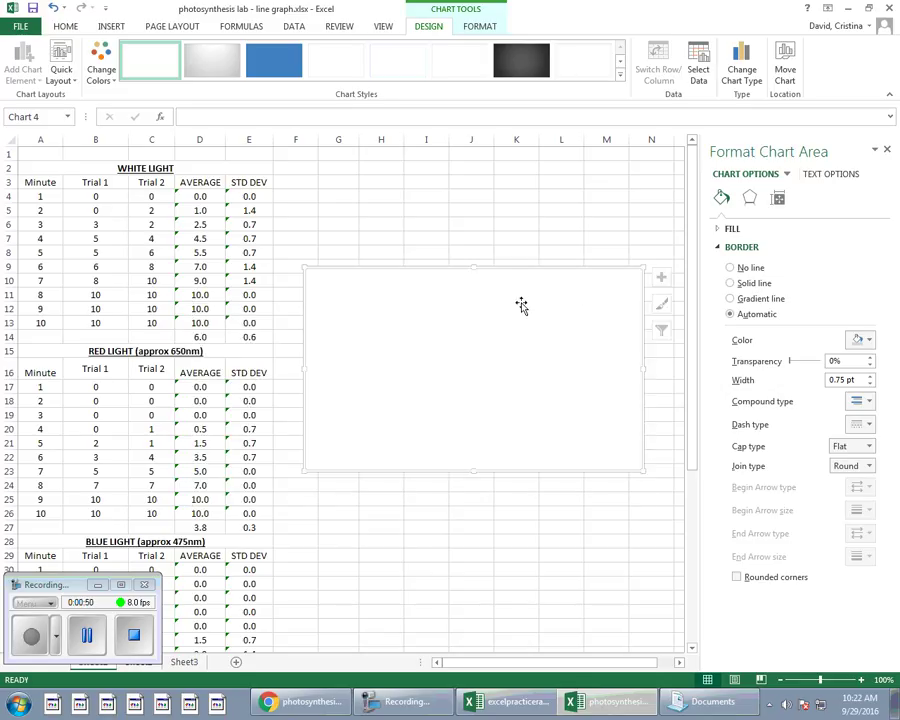
Add a chart data series named White light using the white light averages in D4:D13 as its values.
right_click(411, 339)
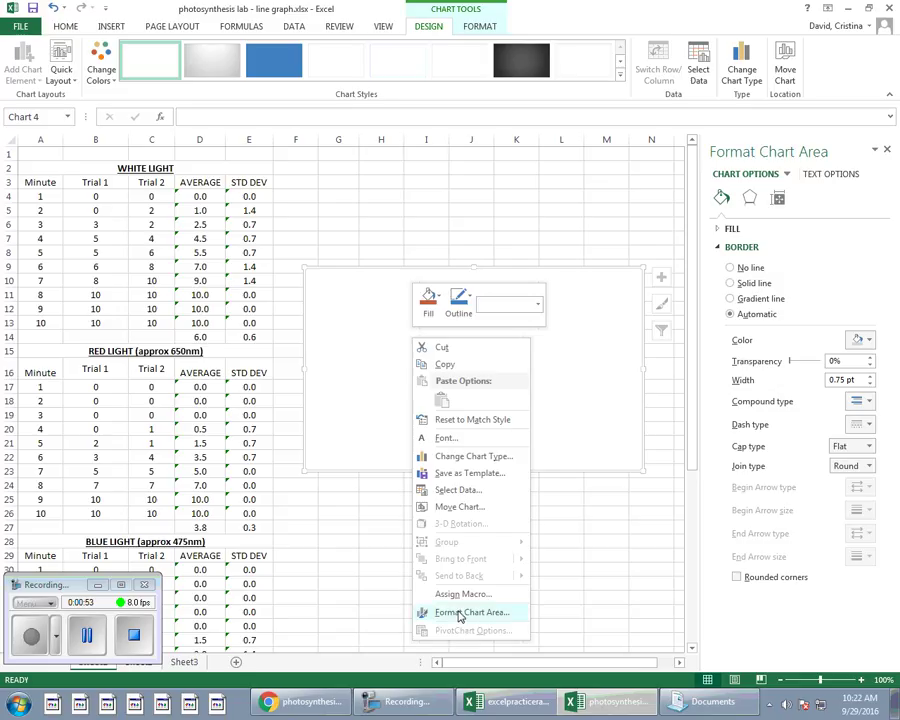
click(458, 489)
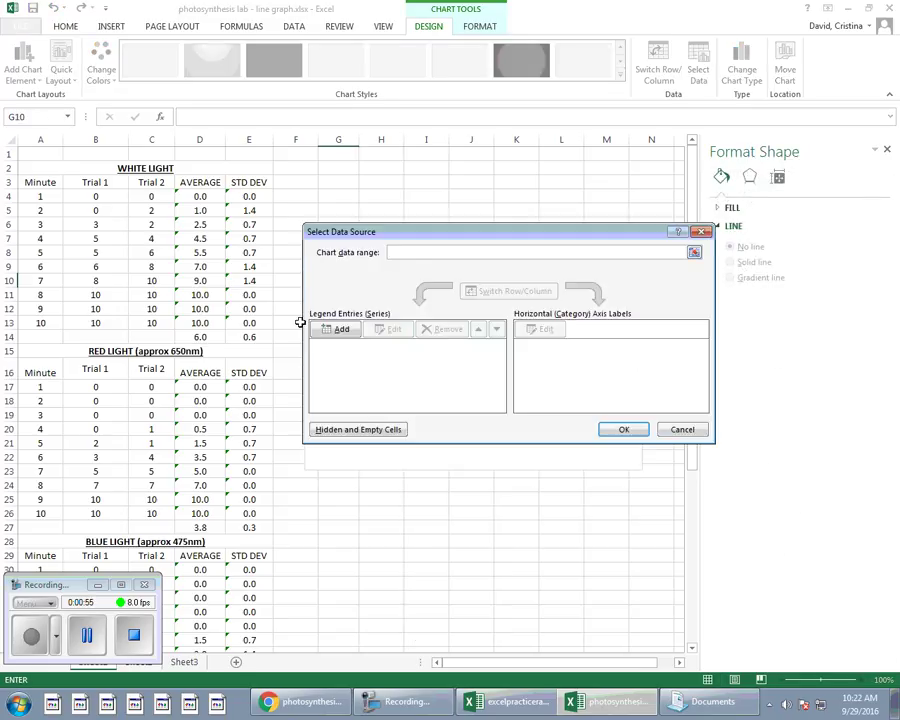
click(340, 330)
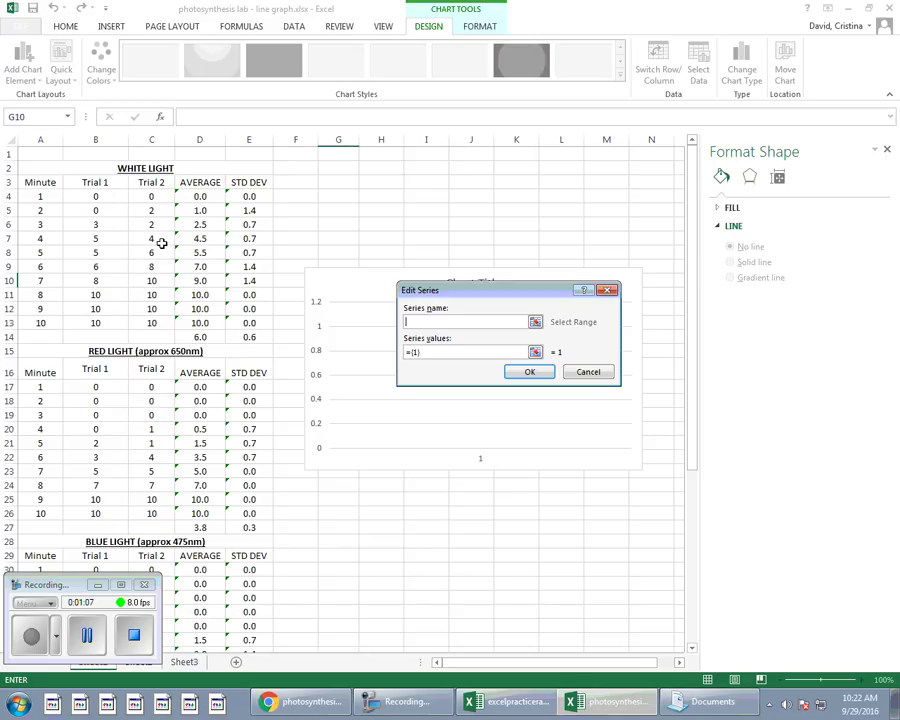
click(98, 585)
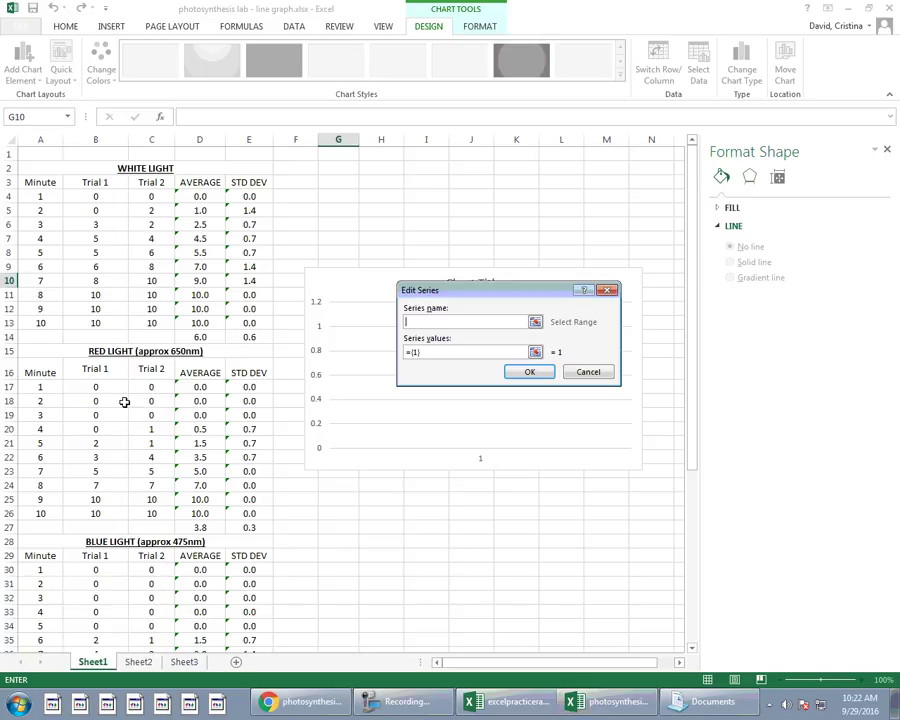
scroll(130, 534, down, 5)
scroll(145, 574, up, 5)
text(ht)
key(Tab)
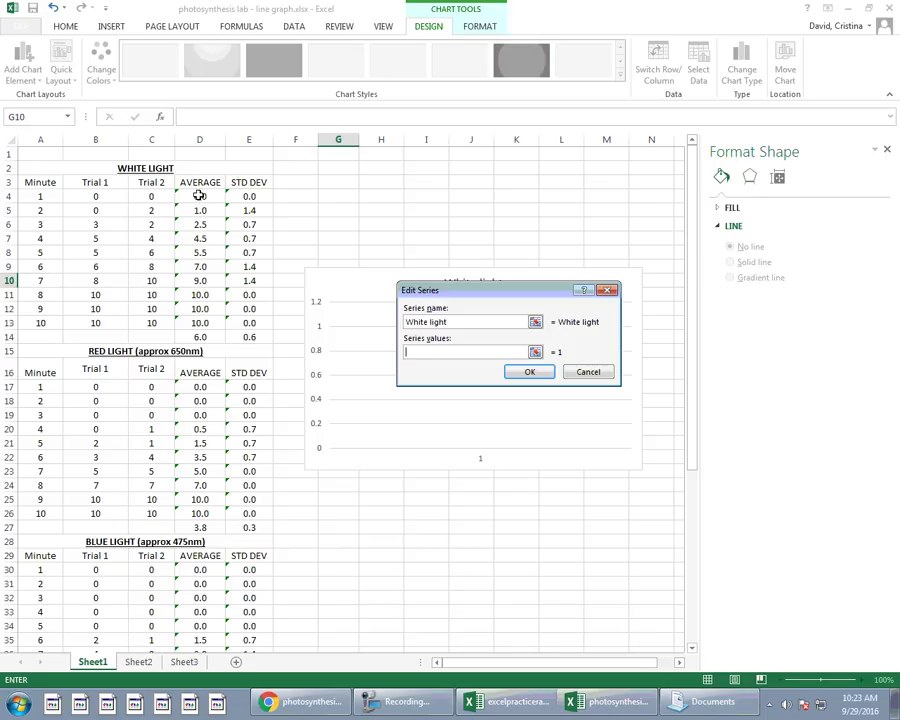
drag(205, 197, 203, 323)
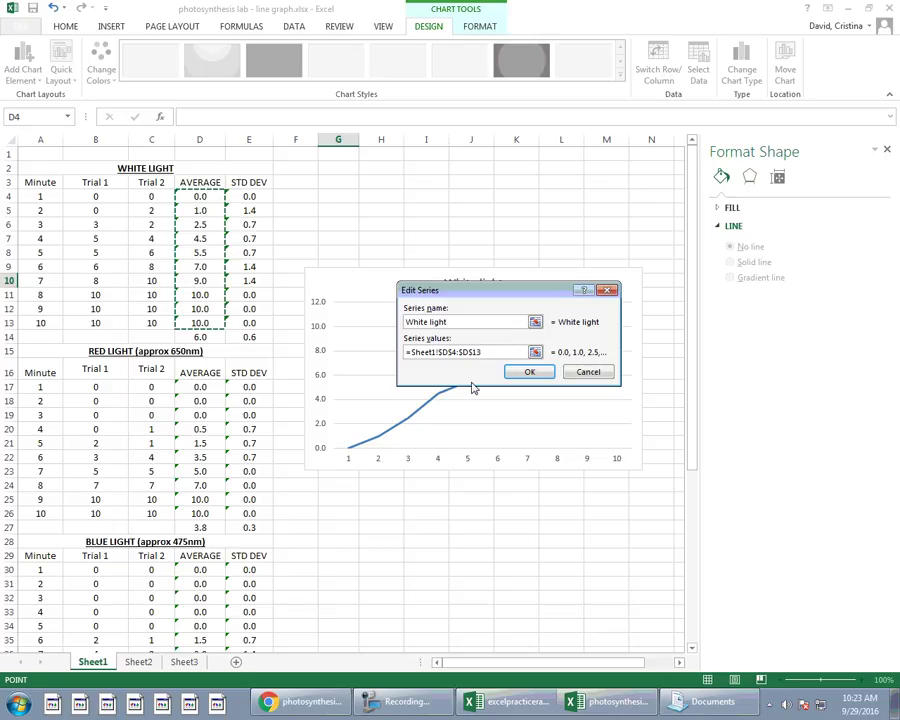
click(528, 372)
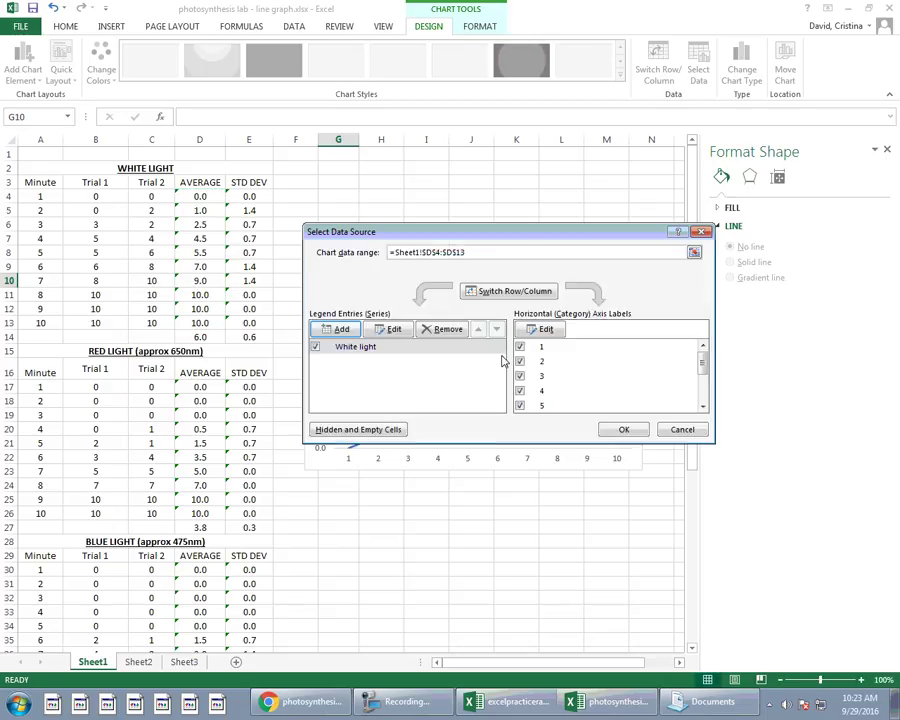
Add a second series named Red light using the red light averages in D17:D26.
click(340, 329)
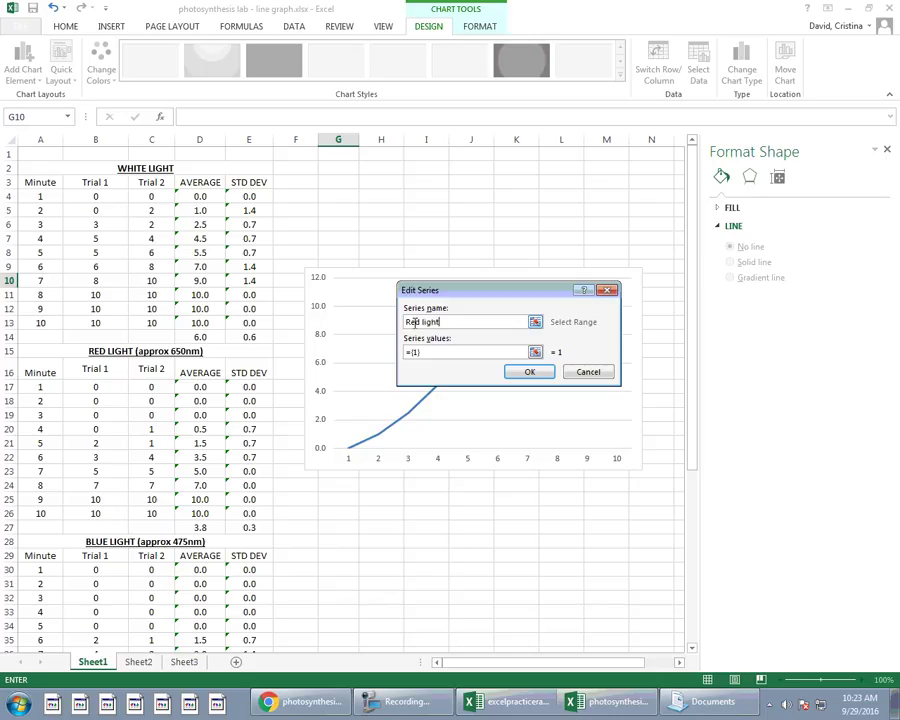
click(435, 352)
drag(222, 386, 222, 508)
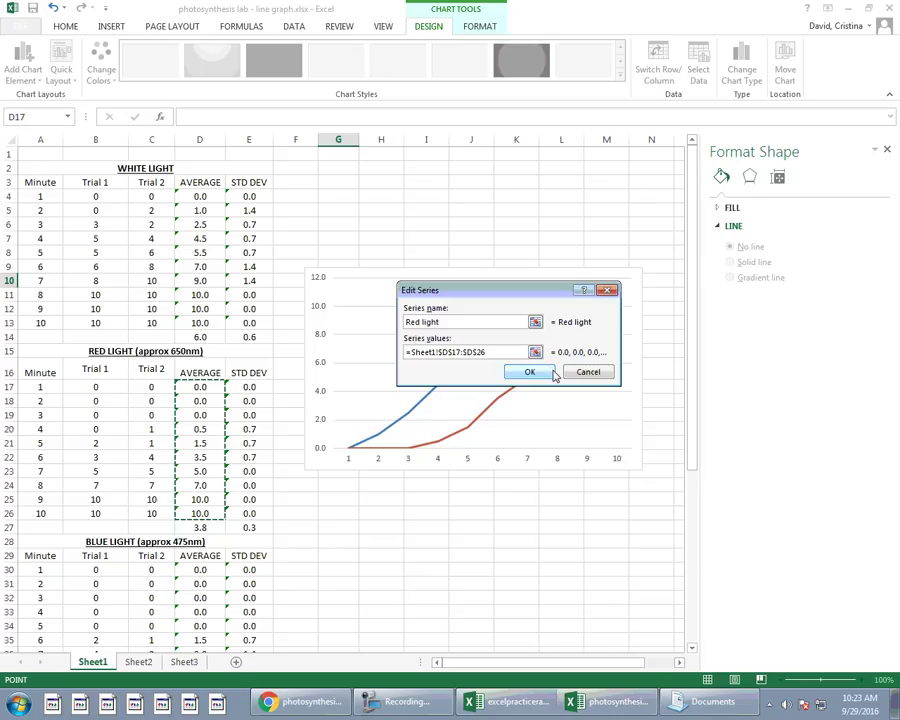
click(535, 372)
Add a third series named Blue light using the blue light averages in D30:D39.
click(330, 491)
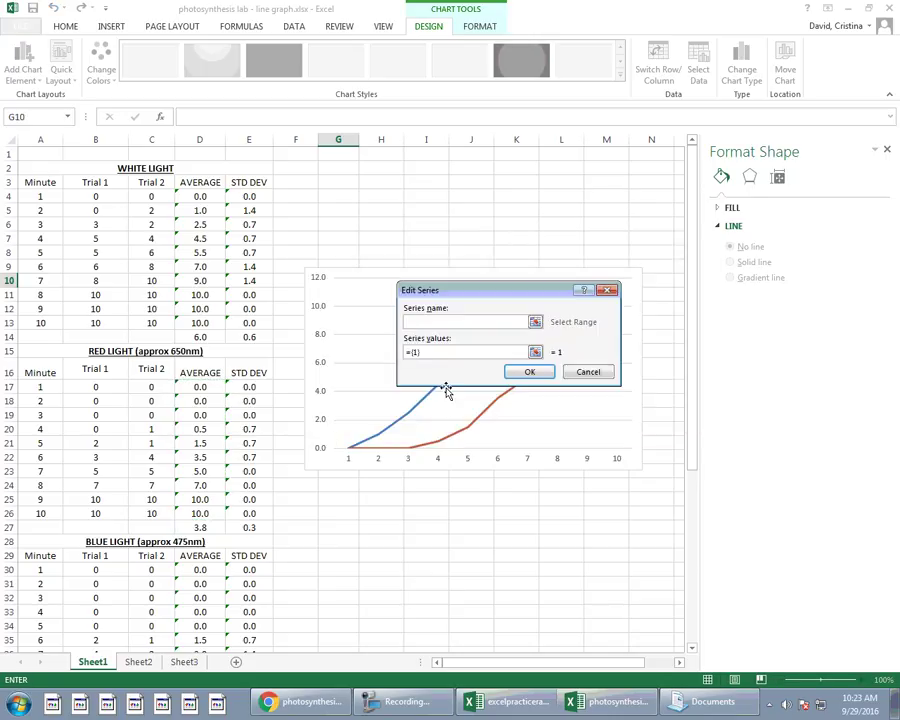
text(Blue light)
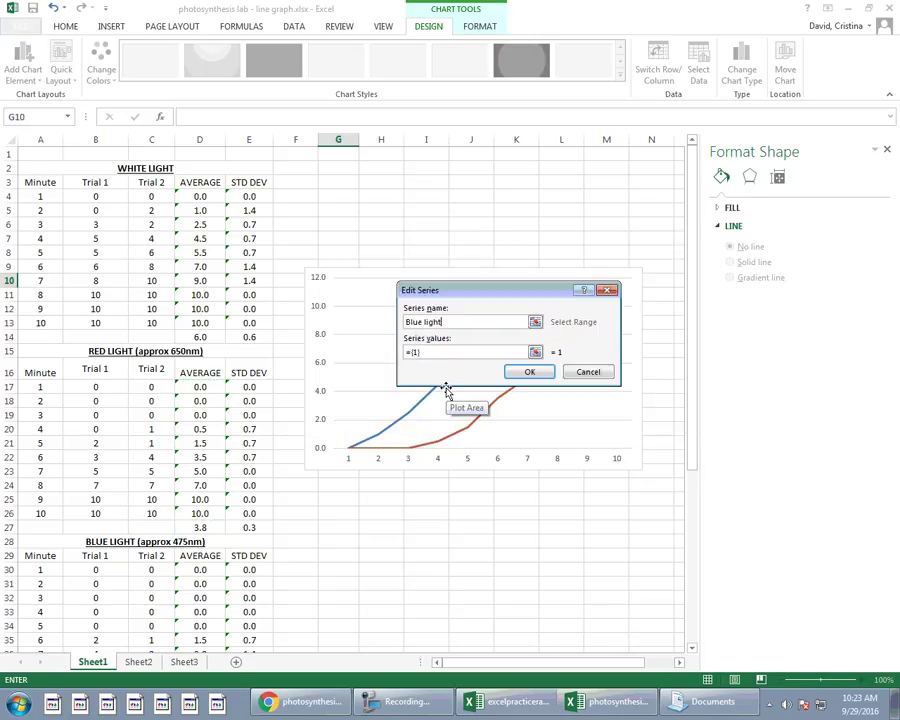
click(424, 354)
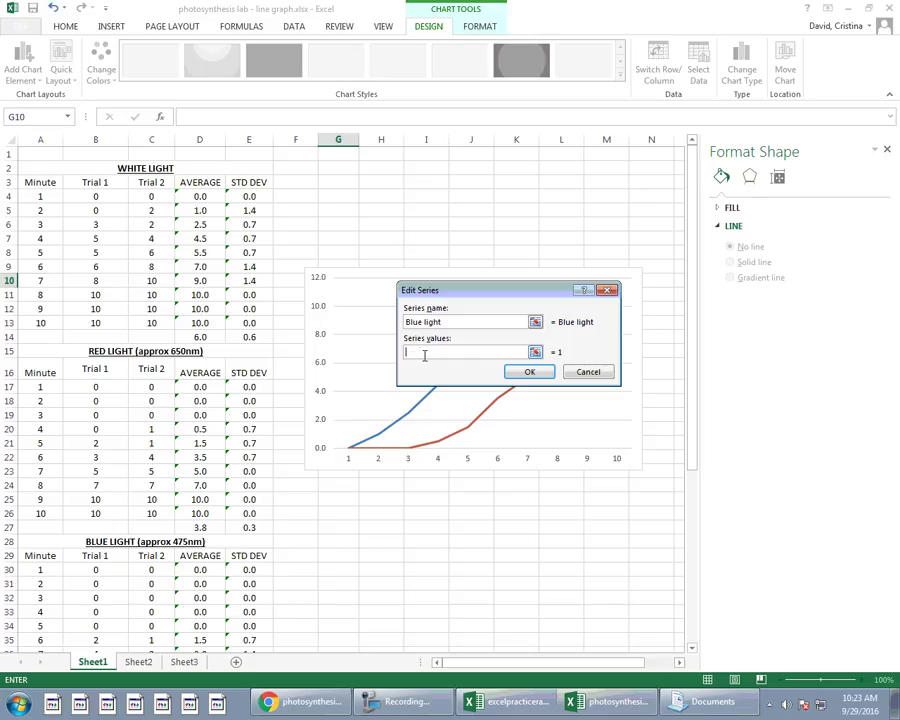
scroll(218, 450, down, 3)
drag(200, 443, 201, 569)
click(533, 371)
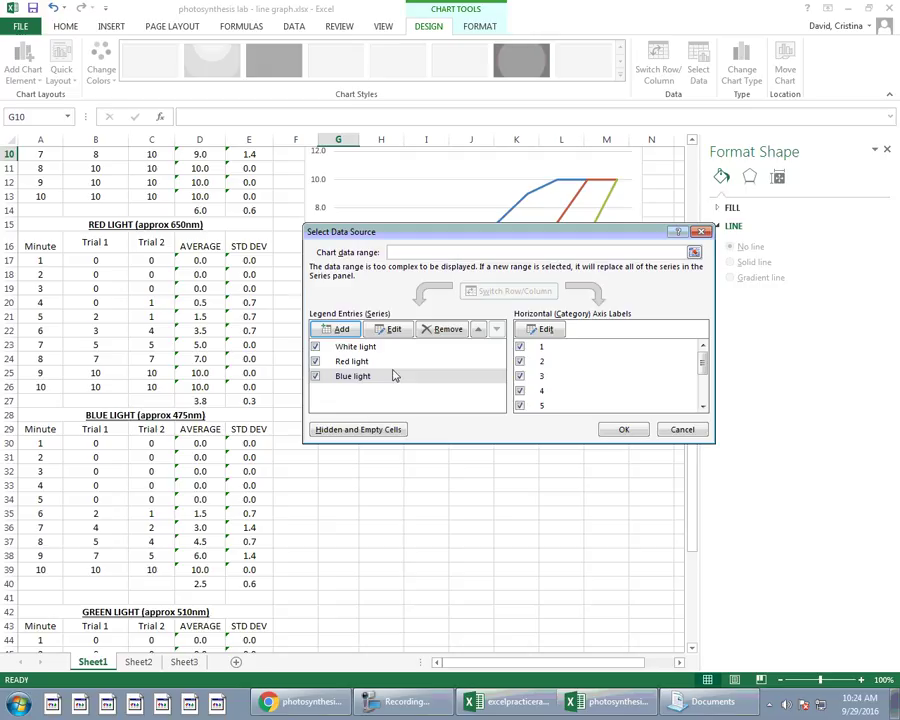
Add a fourth series named Green light using the averages in D44:D53, and apply the data source to the chart.
click(337, 329)
text(Green light)
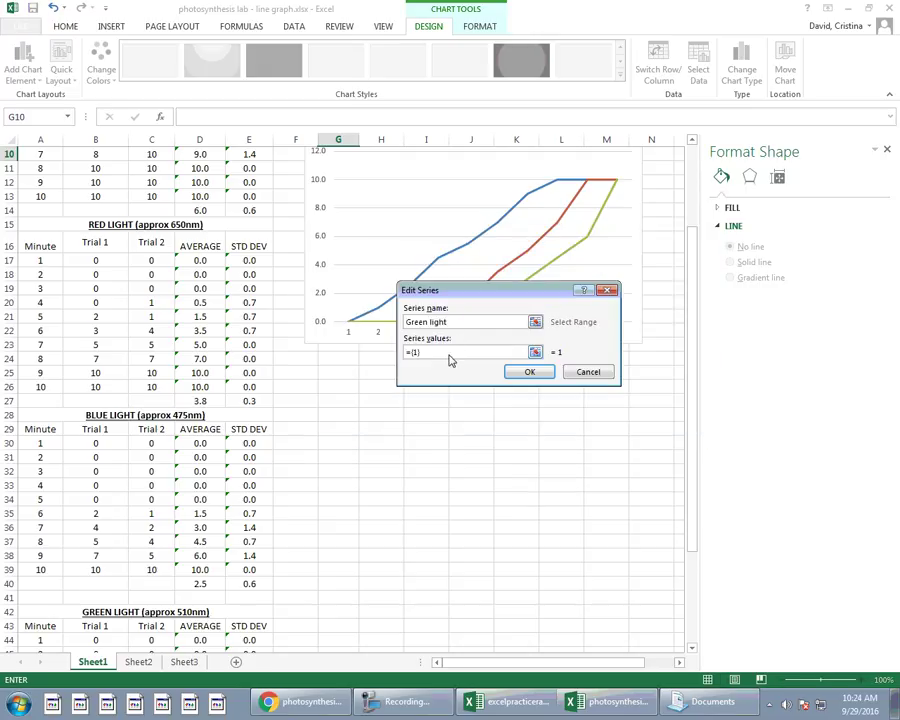
click(449, 353)
scroll(74, 502, down, 4)
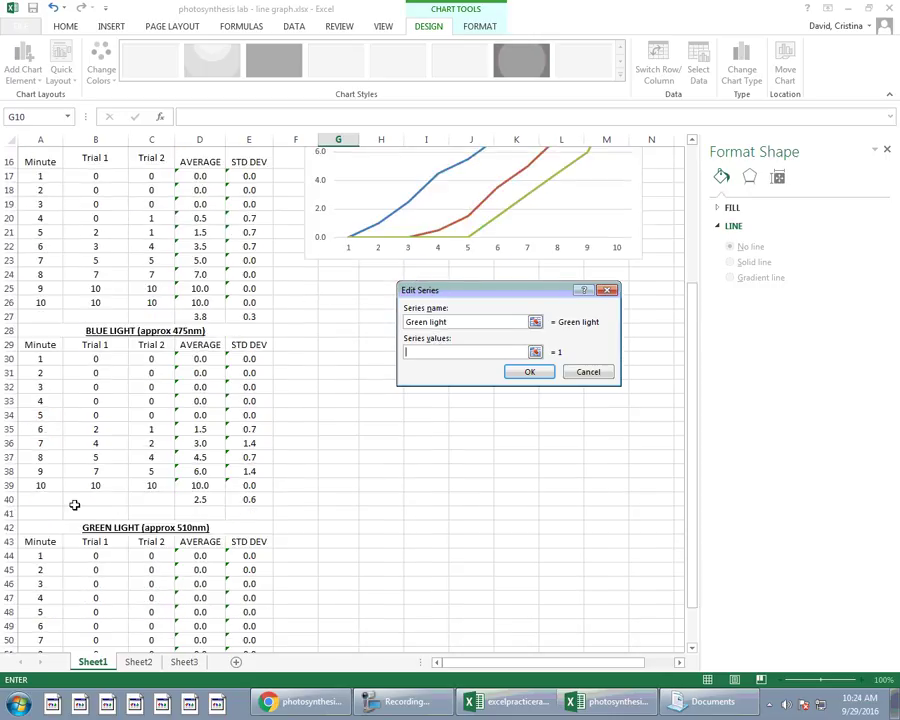
drag(200, 463, 200, 580)
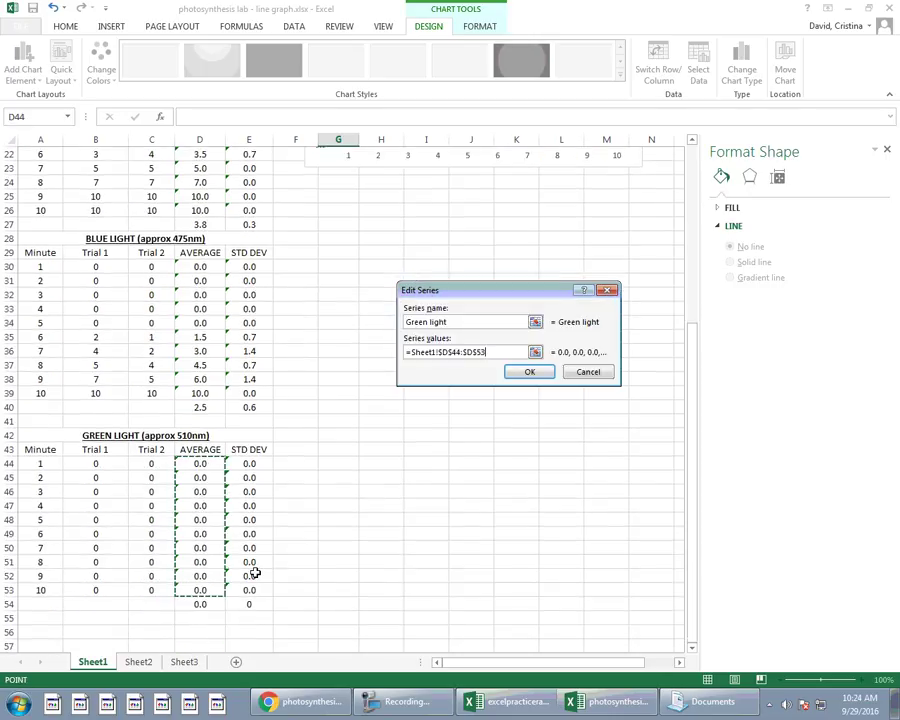
click(529, 373)
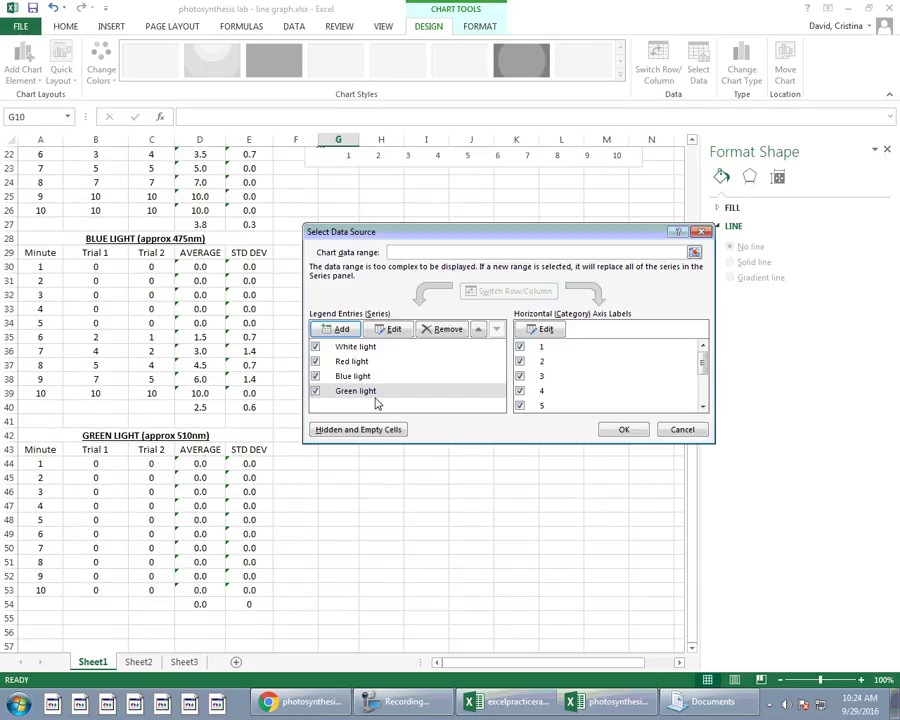
click(621, 431)
scroll(567, 488, up, 7)
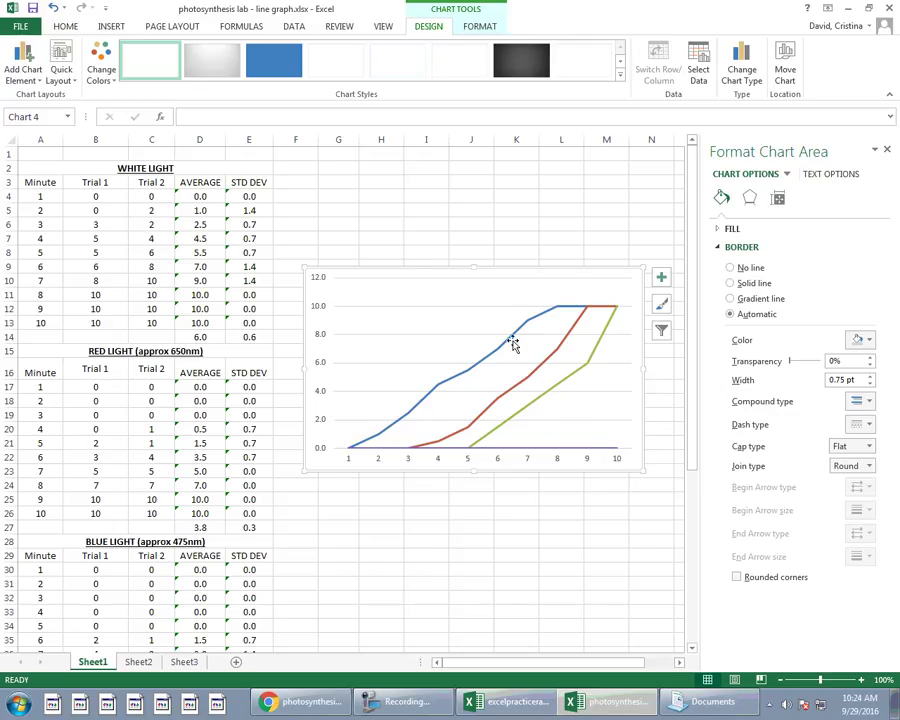
Format the White light series as a solid black line.
click(464, 375)
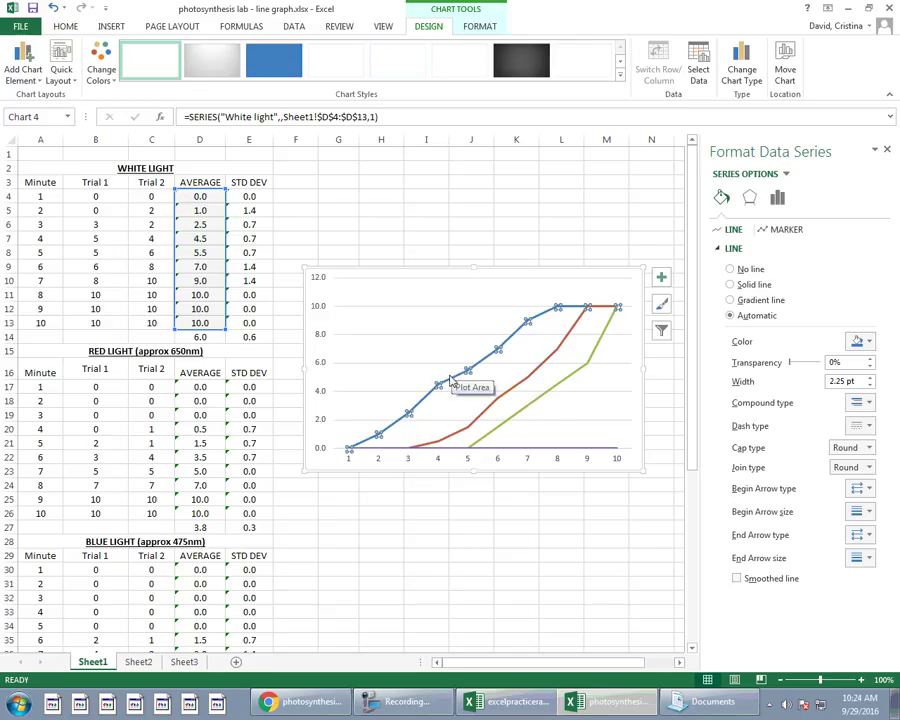
click(887, 150)
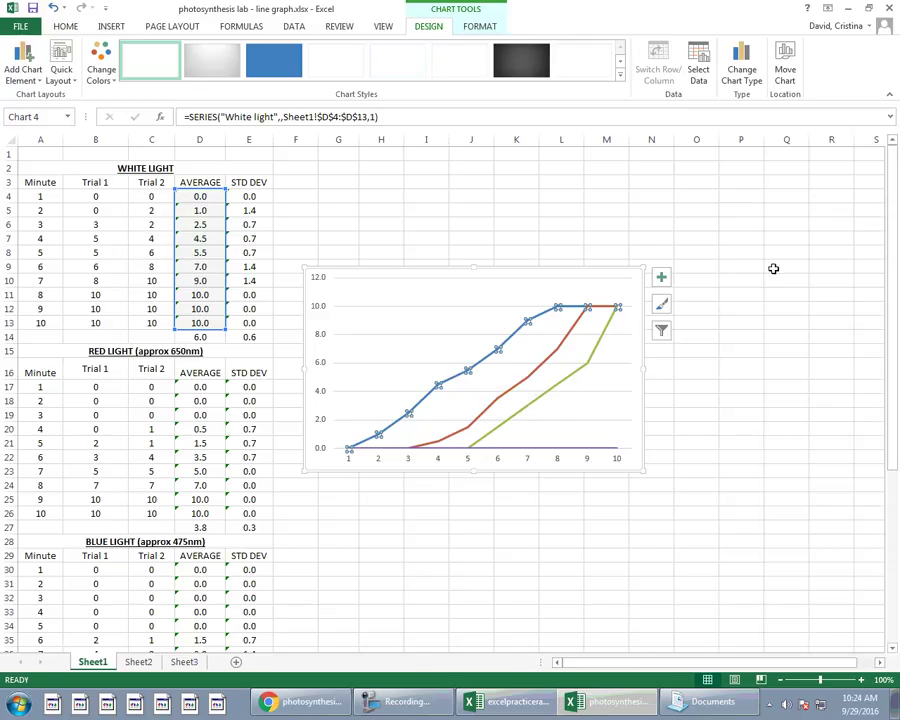
right_click(450, 385)
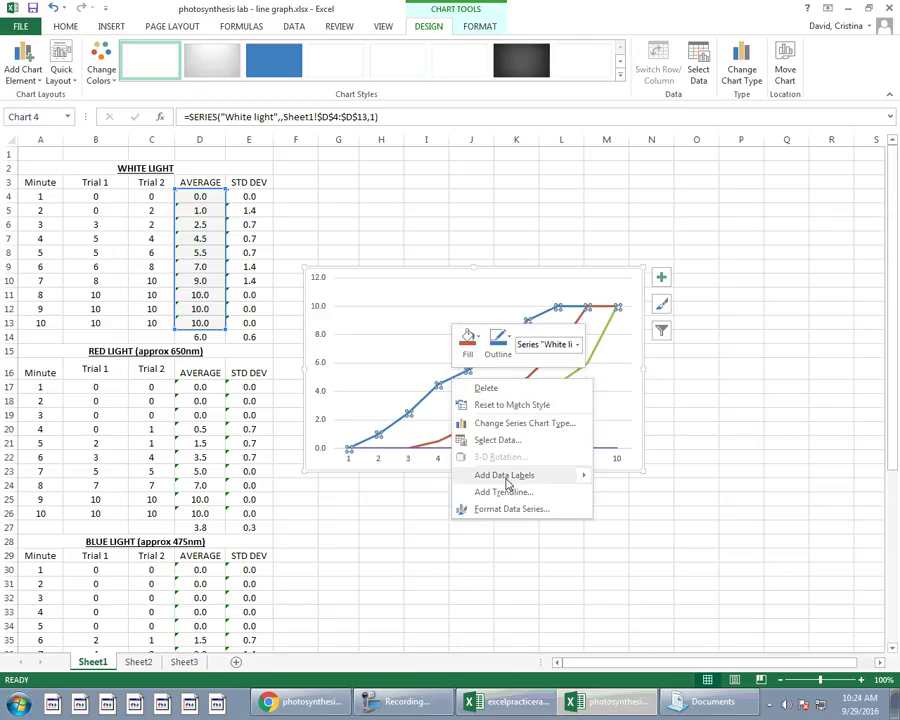
click(502, 510)
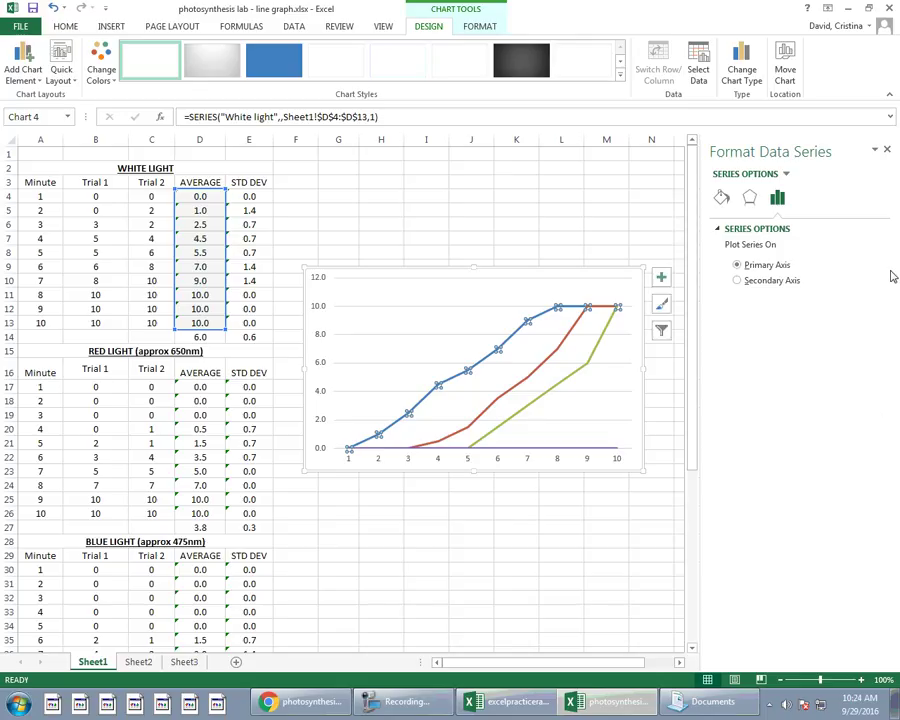
click(721, 199)
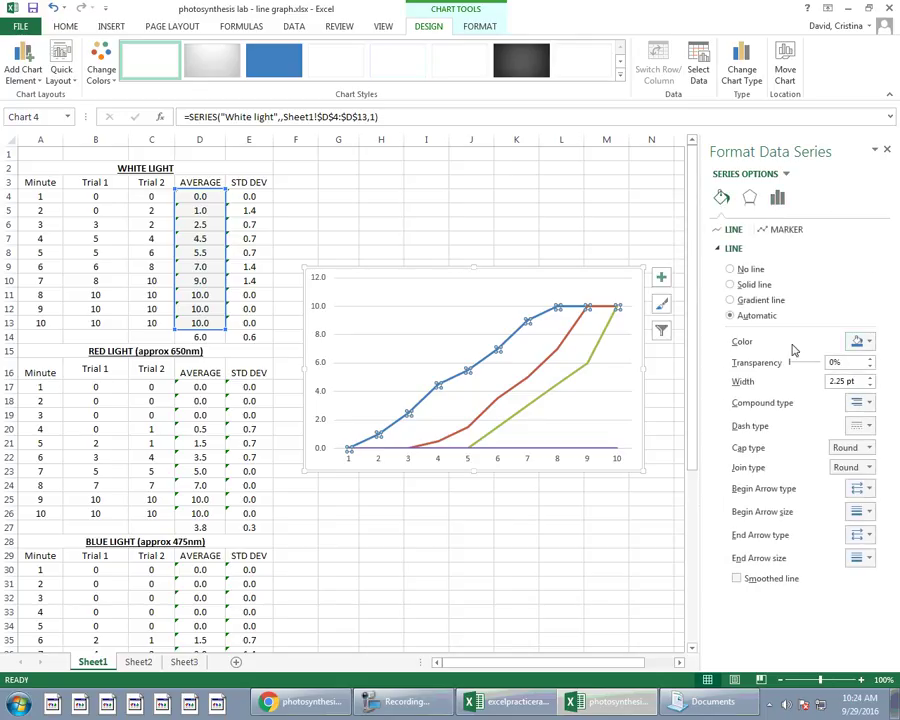
click(869, 343)
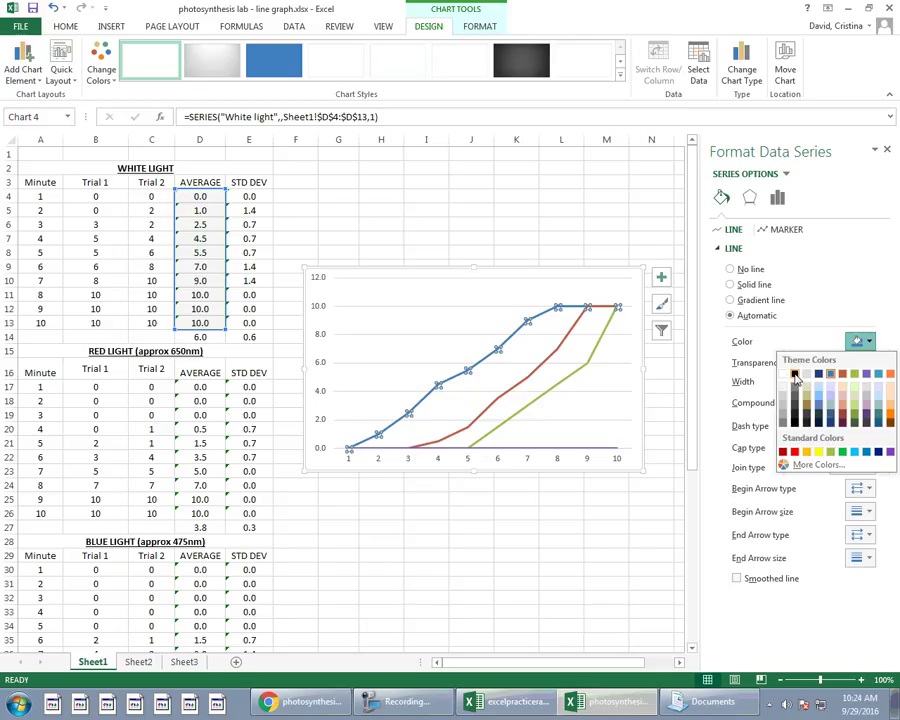
click(784, 375)
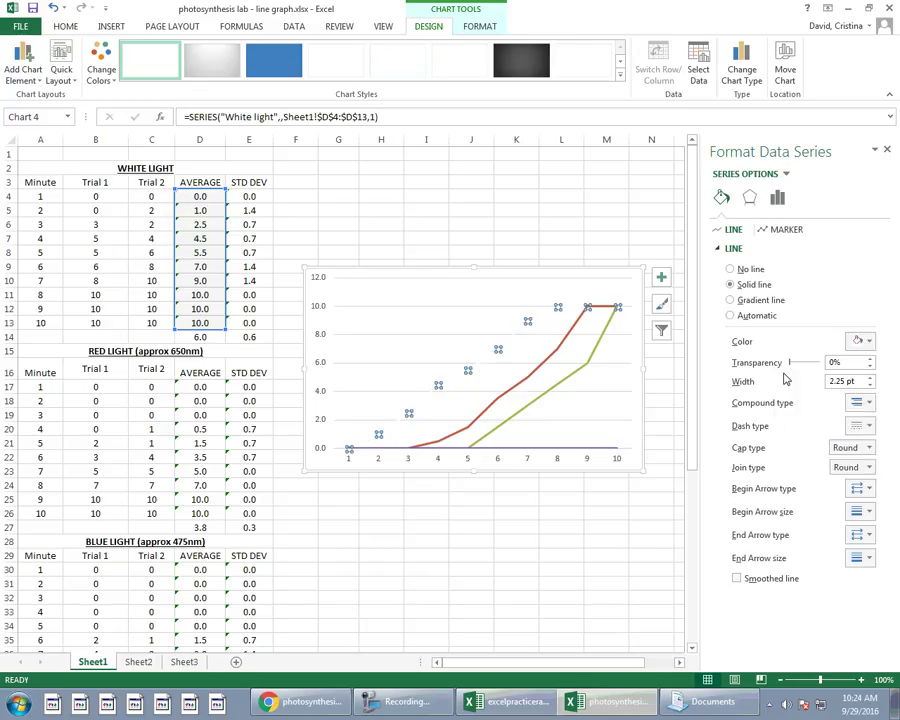
click(869, 343)
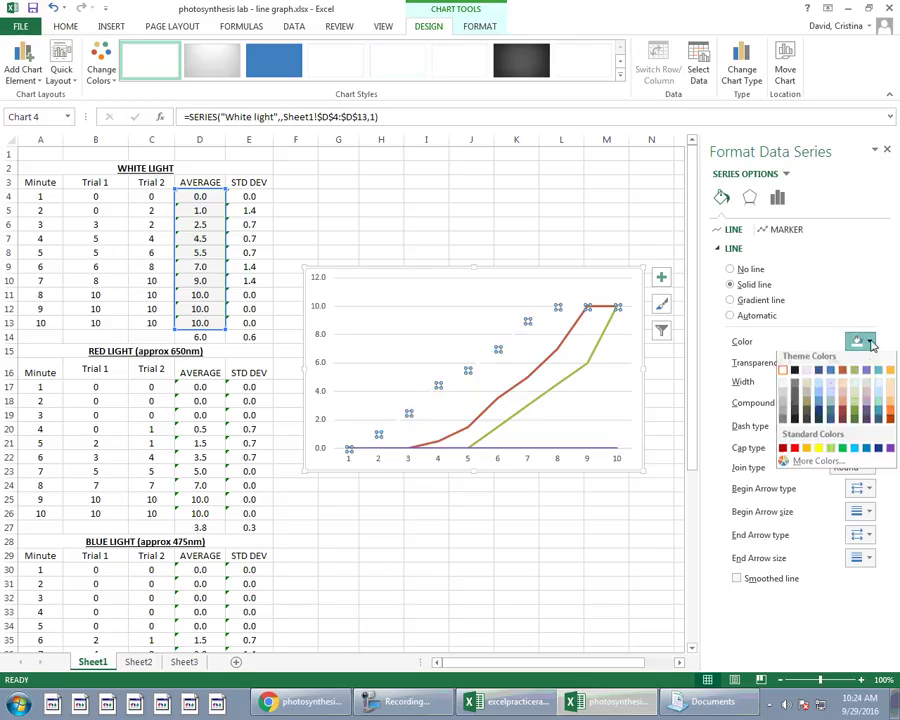
click(798, 375)
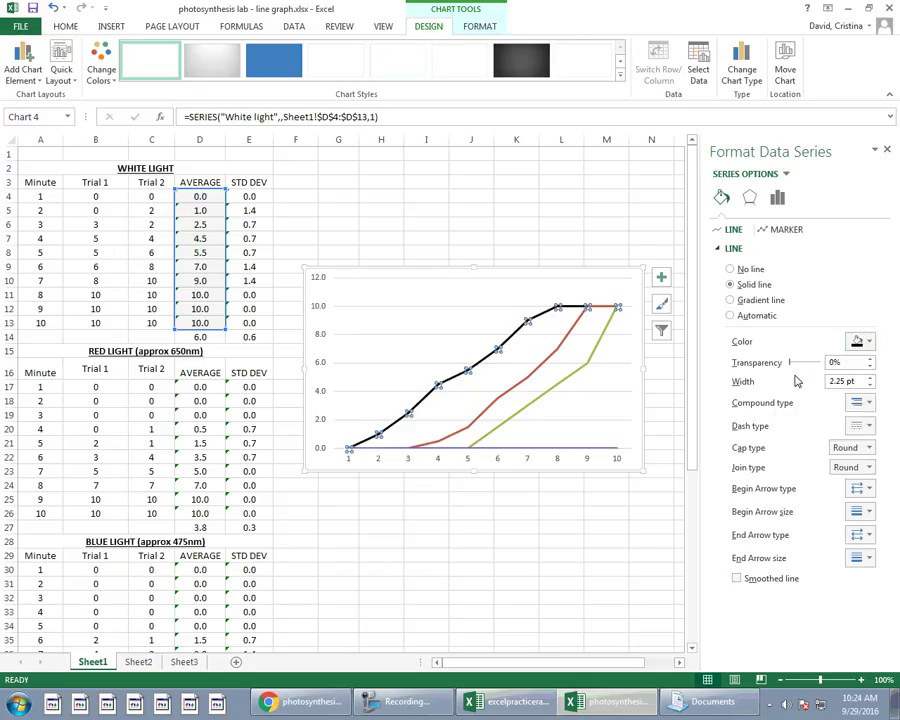
Recolour the Blue light series line in the standard light blue.
click(541, 400)
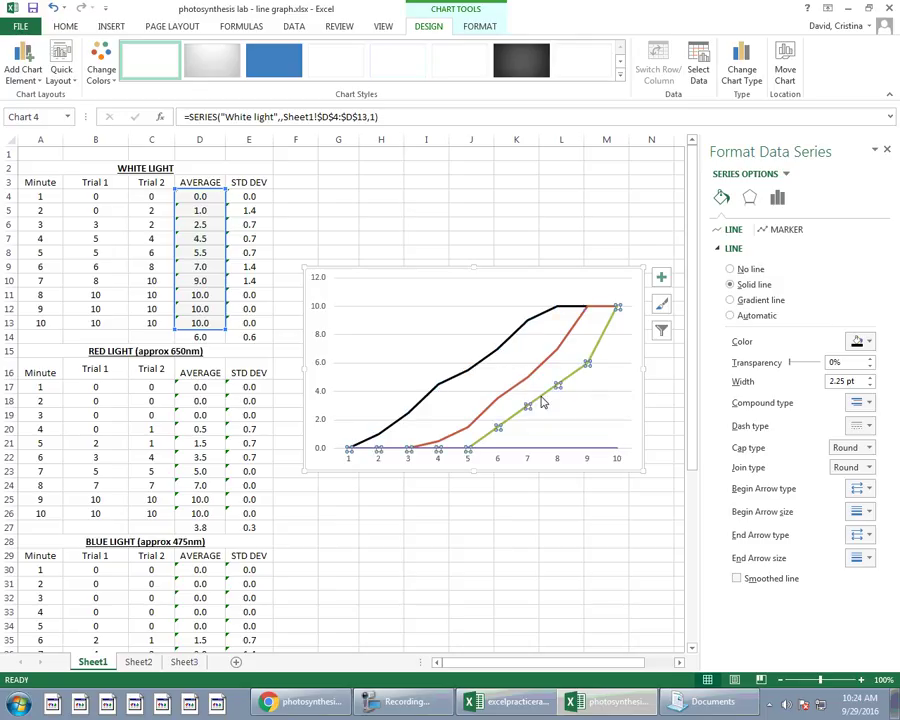
click(872, 342)
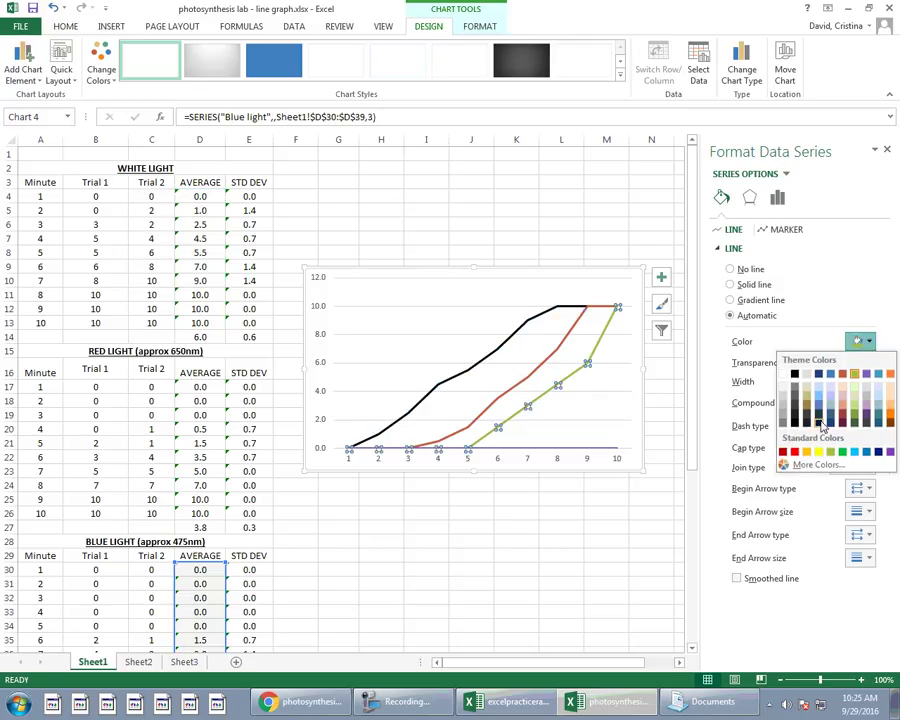
click(854, 451)
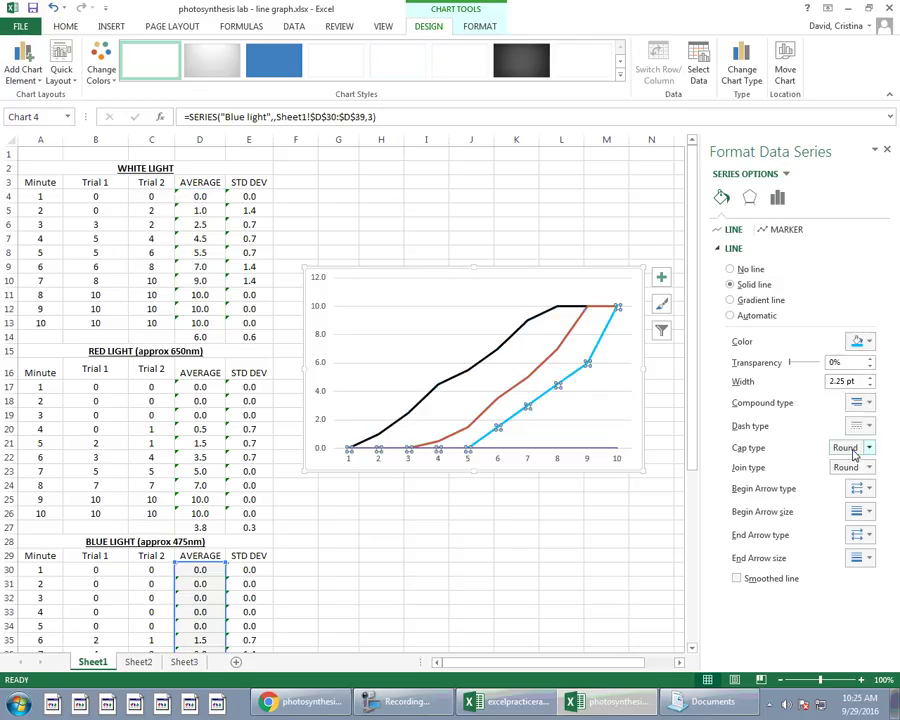
Recolour the Green light series line in the standard green and close the formatting pane.
click(580, 448)
click(868, 342)
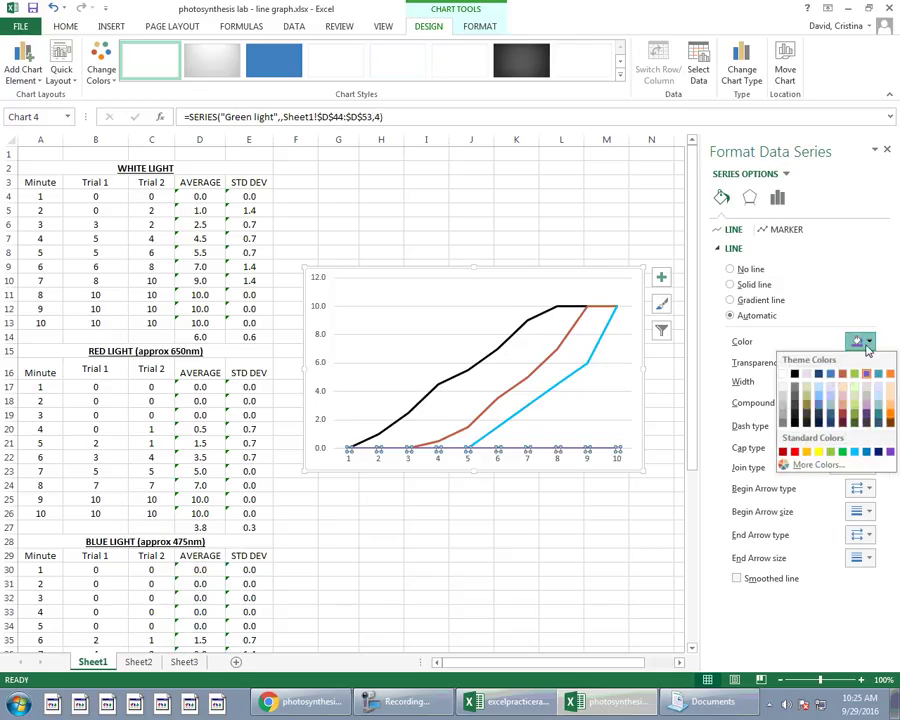
click(843, 451)
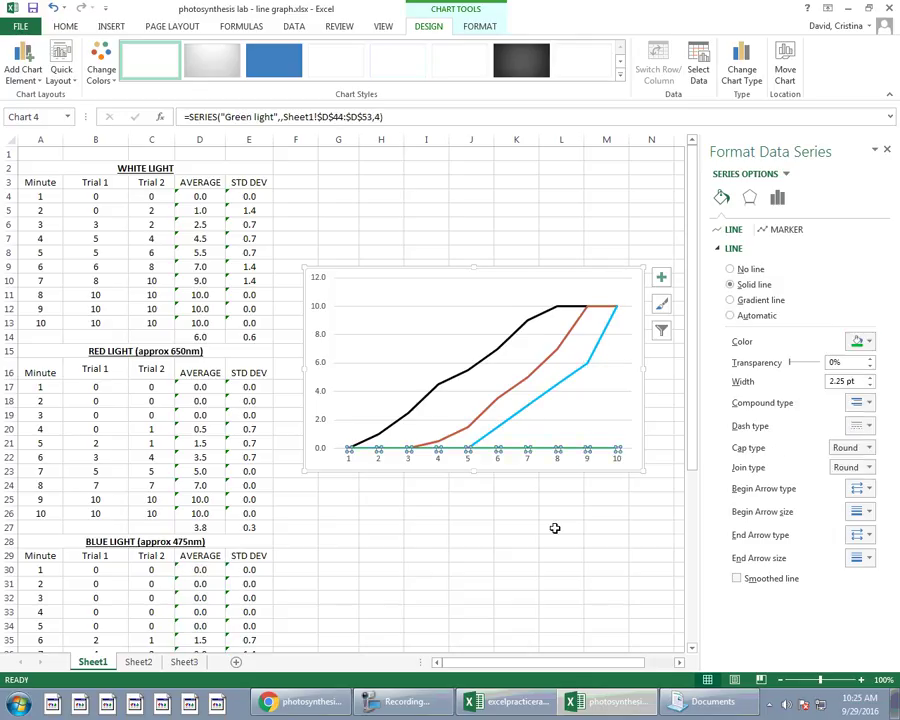
click(517, 533)
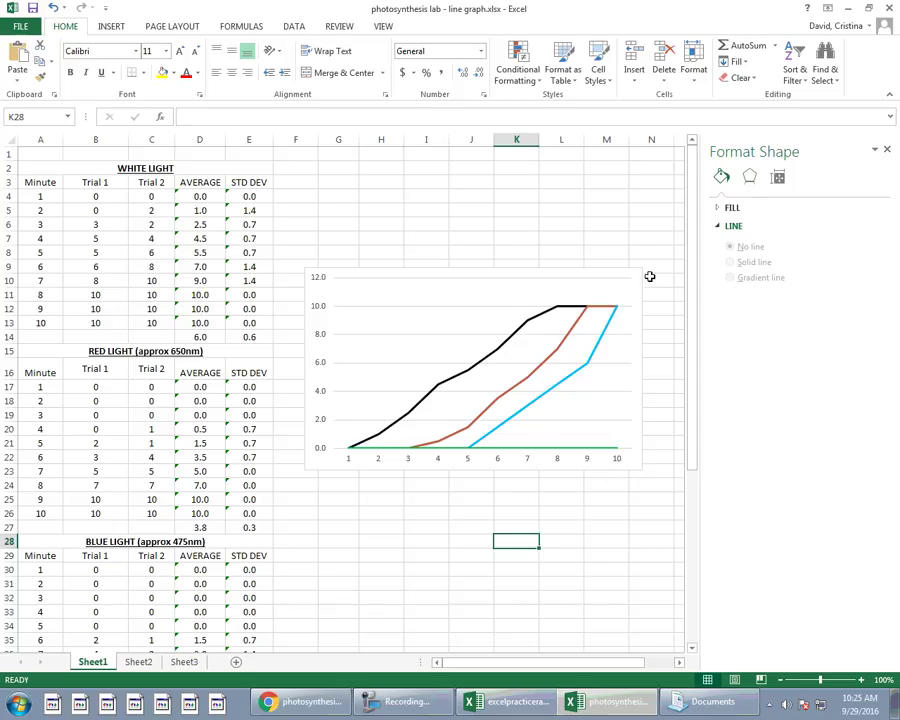
click(886, 149)
Add axis titles and a legend to the line chart.
click(618, 284)
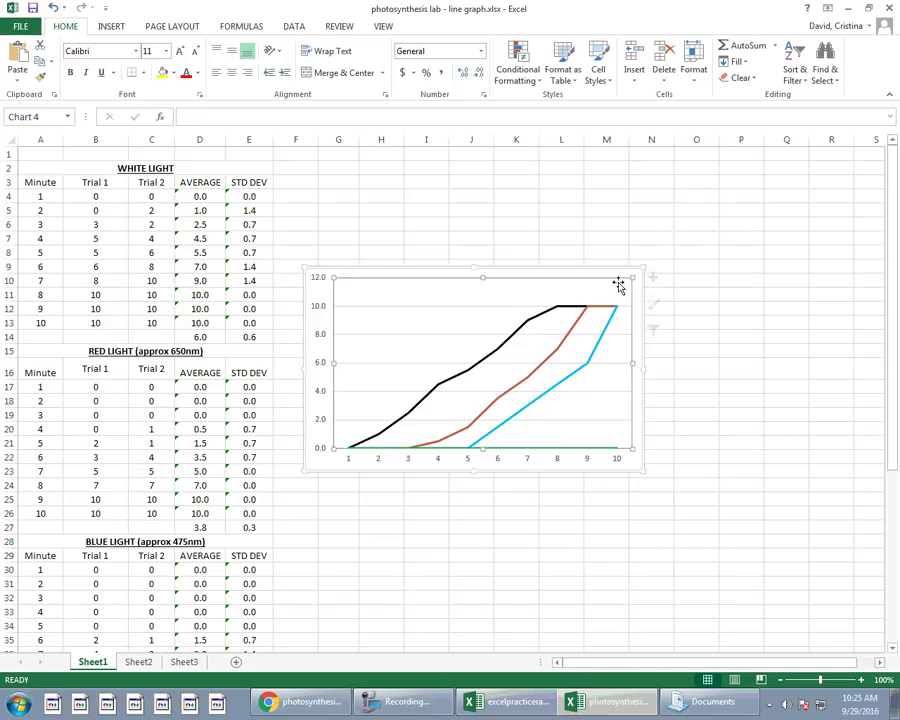
click(661, 278)
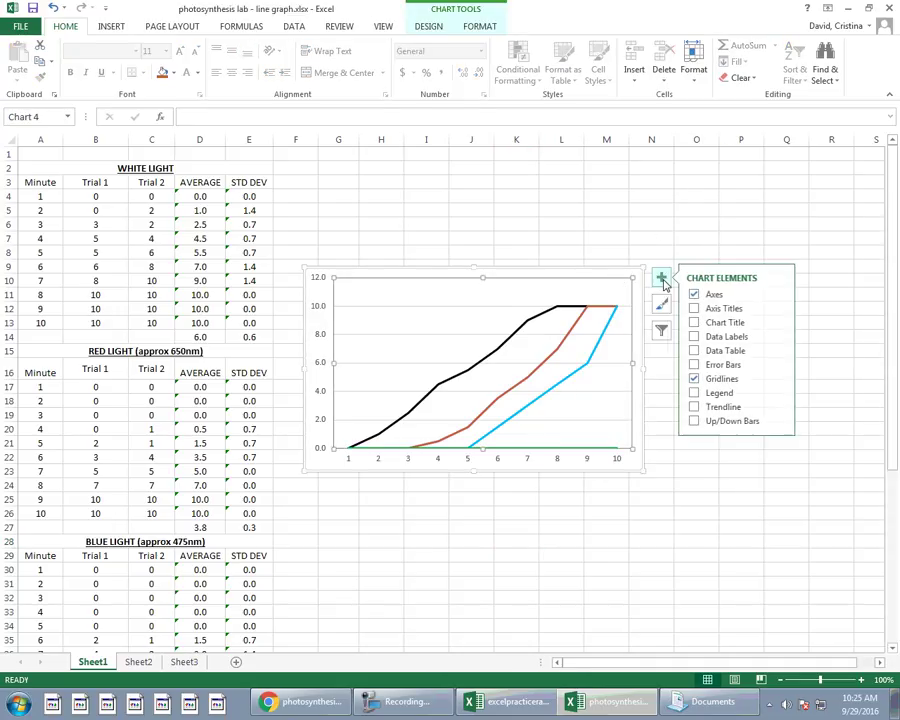
click(711, 311)
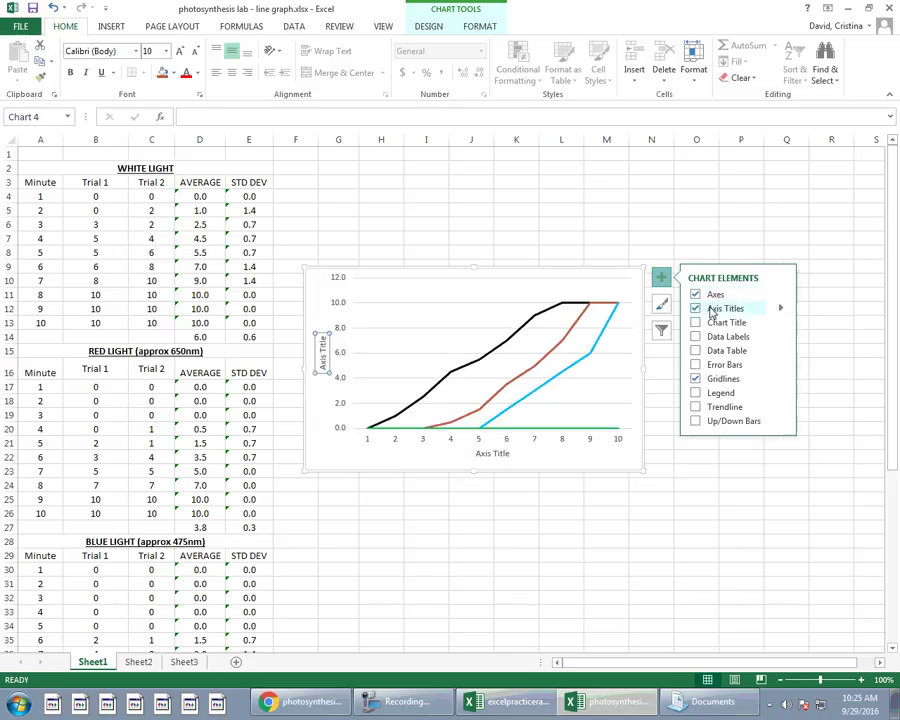
click(716, 394)
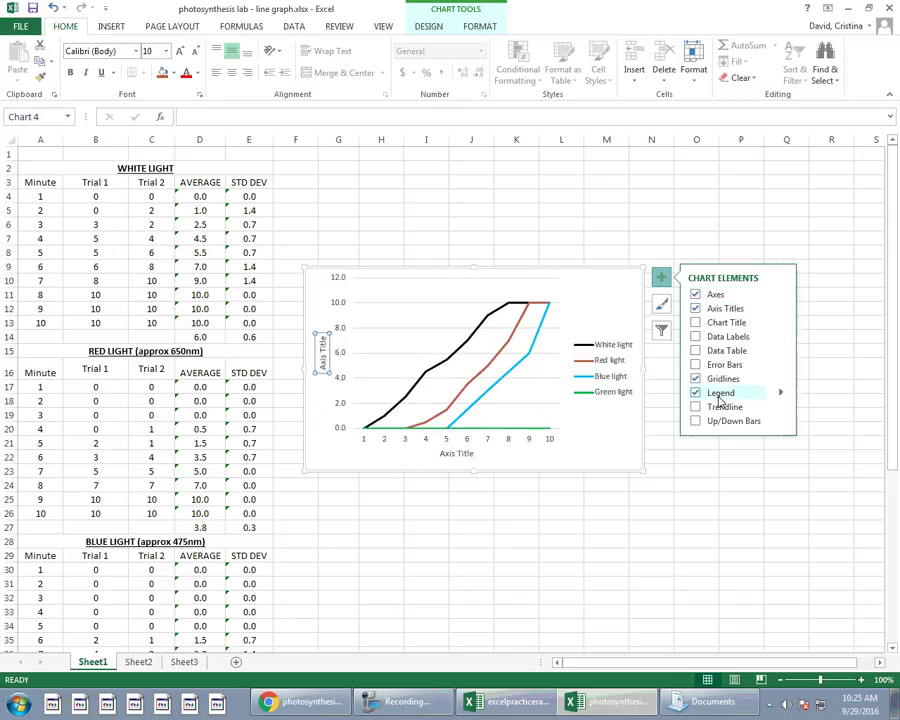
click(420, 524)
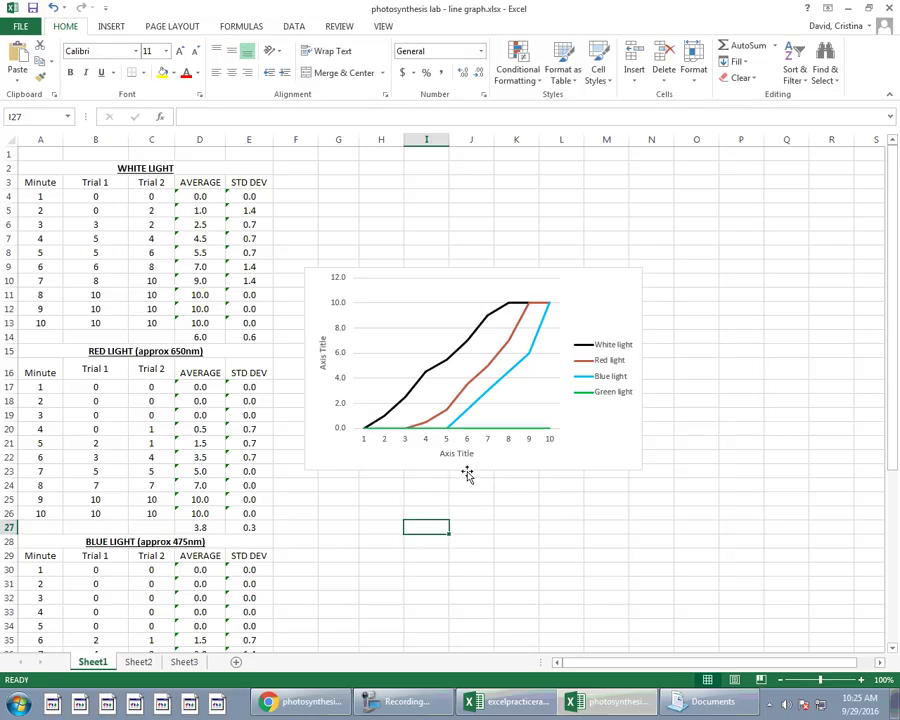
Title the chart's horizontal axis "Minute (±0.5 seconds)", inserting the plus-minus sign as a symbol.
triple_click(460, 455)
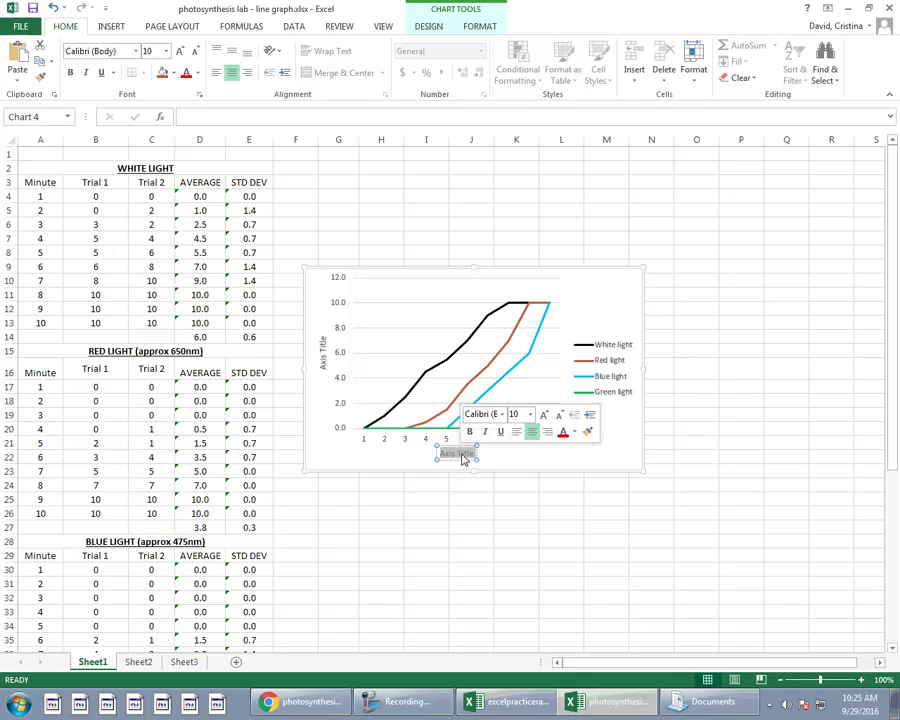
text(Minute)
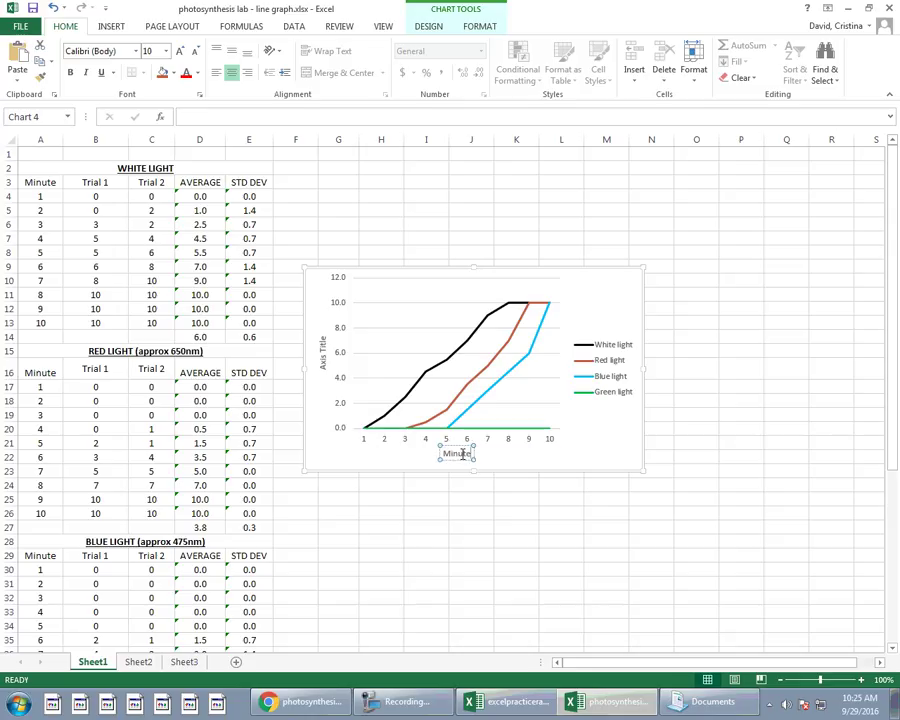
text( (0.5 seconds)
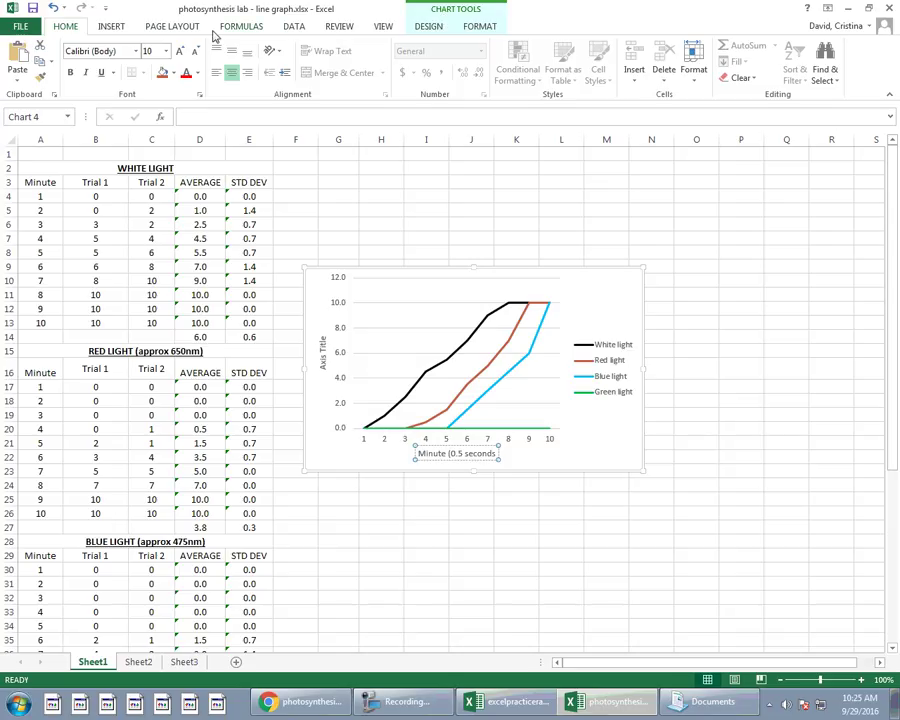
click(118, 29)
click(797, 63)
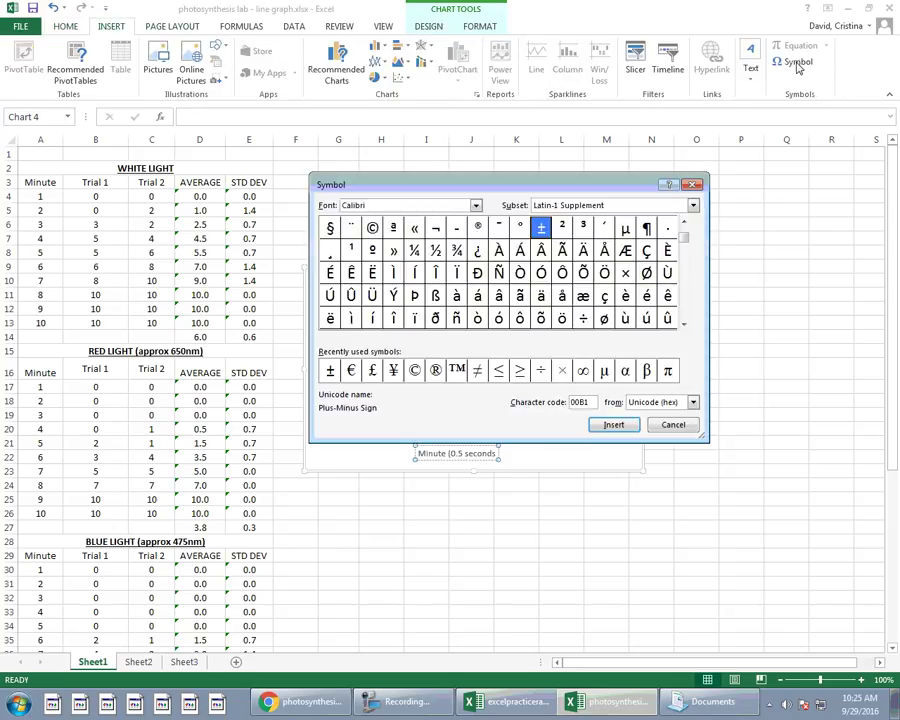
click(330, 372)
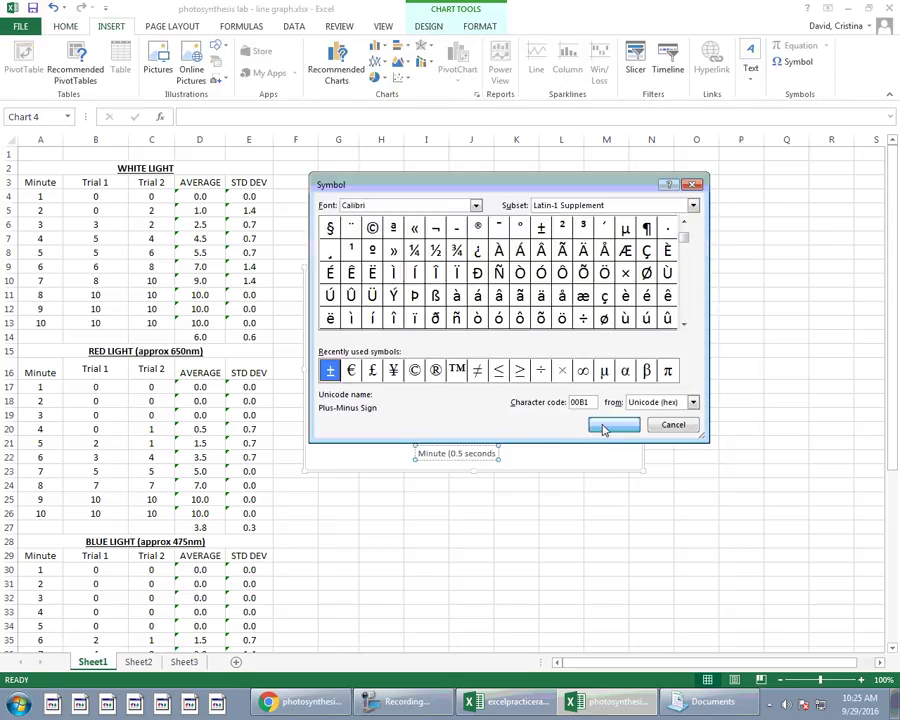
click(616, 425)
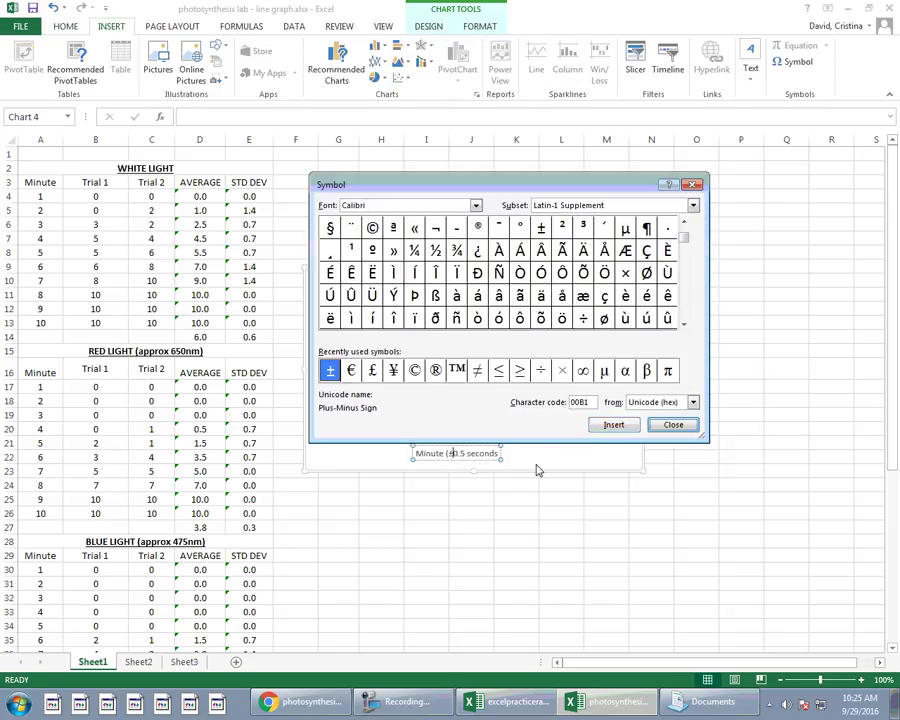
click(675, 424)
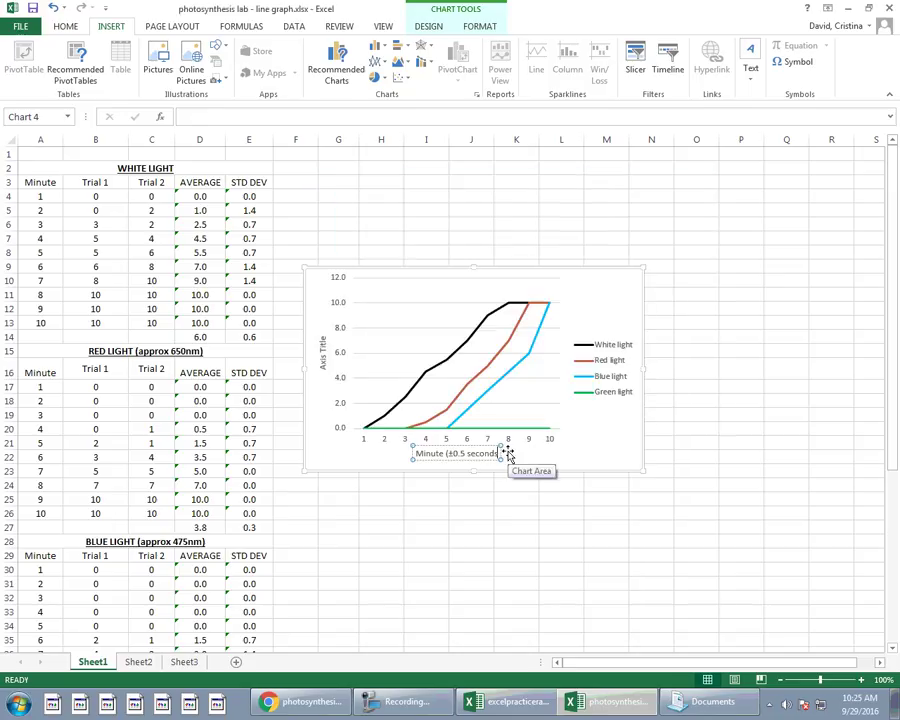
Title the chart's vertical axis "# of spinach disks floating (±1 disk)", inserting the plus-minus sign as a symbol.
click(323, 350)
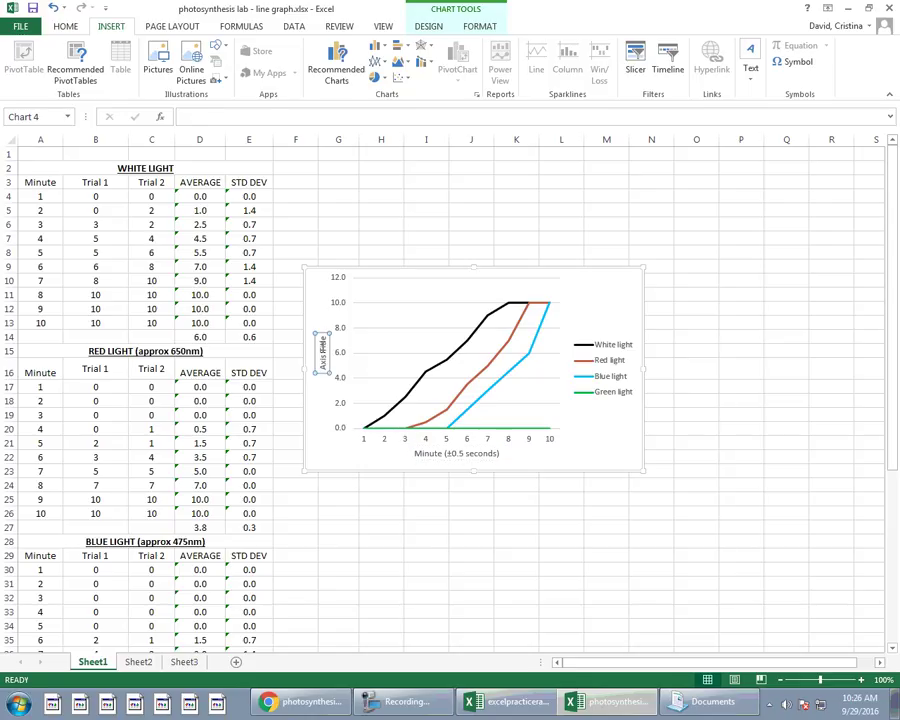
triple_click(323, 350)
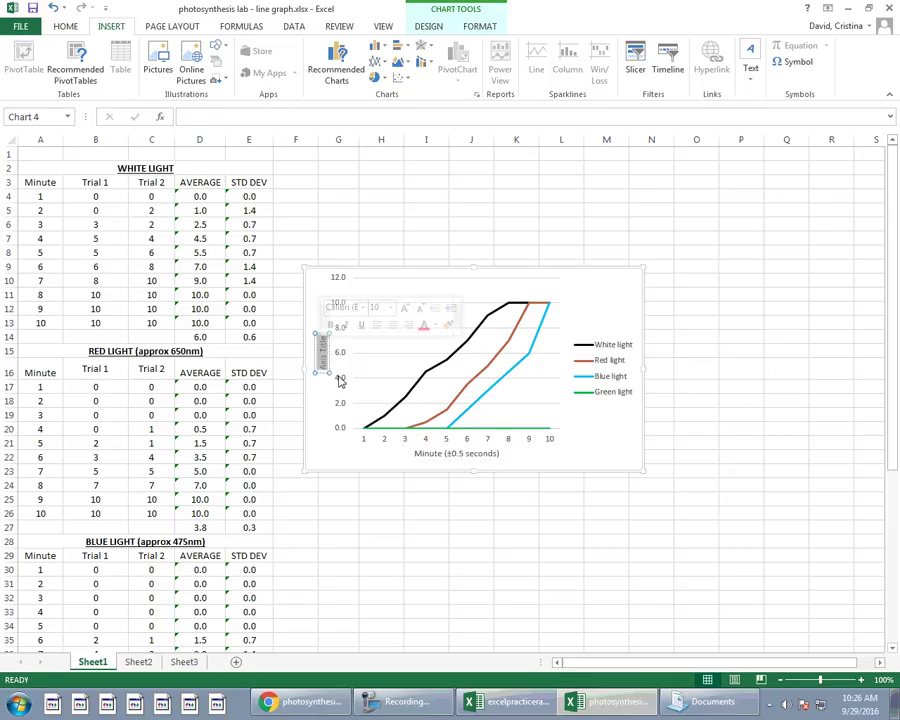
text(# of spind)
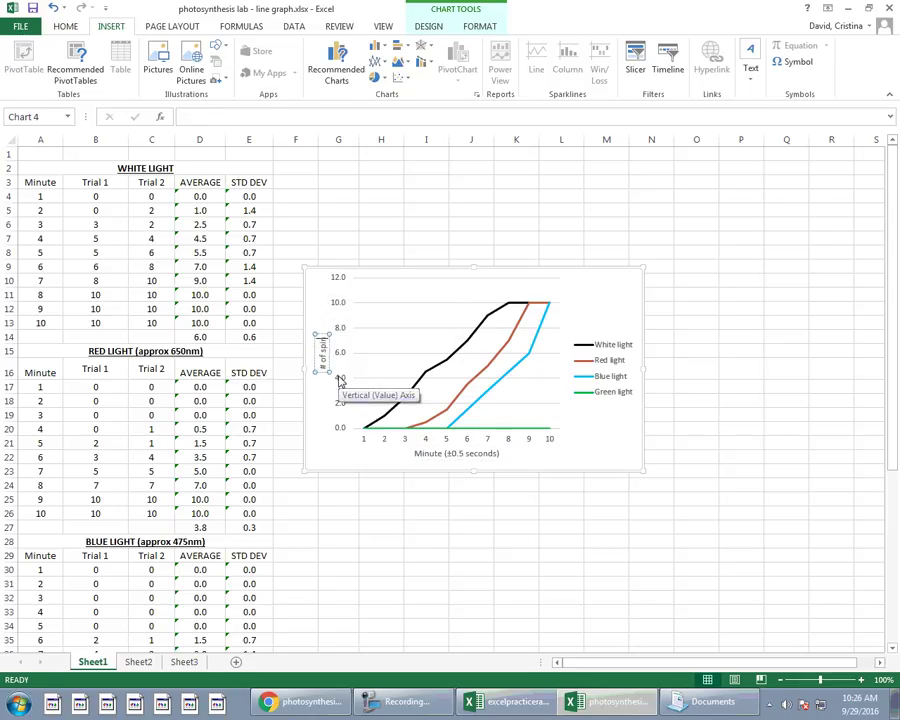
text(ch disks d)
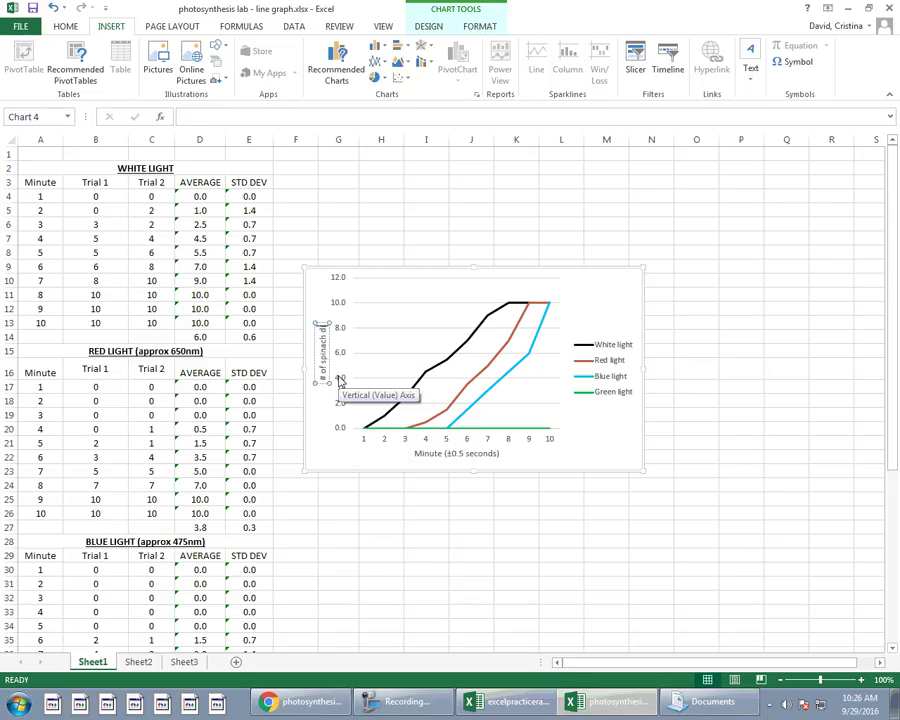
text(loating ()
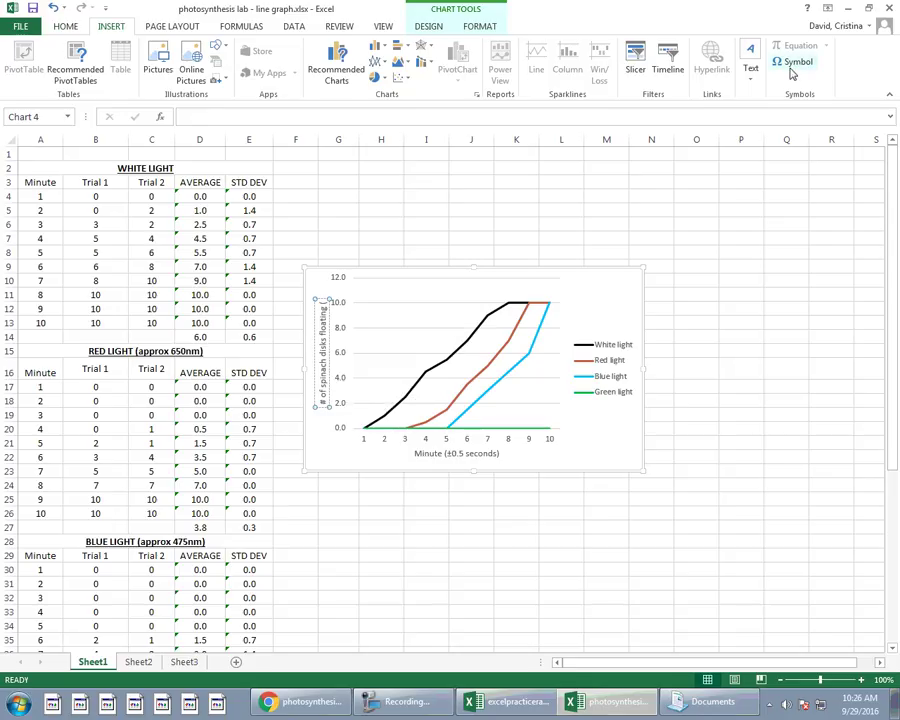
click(794, 63)
click(329, 371)
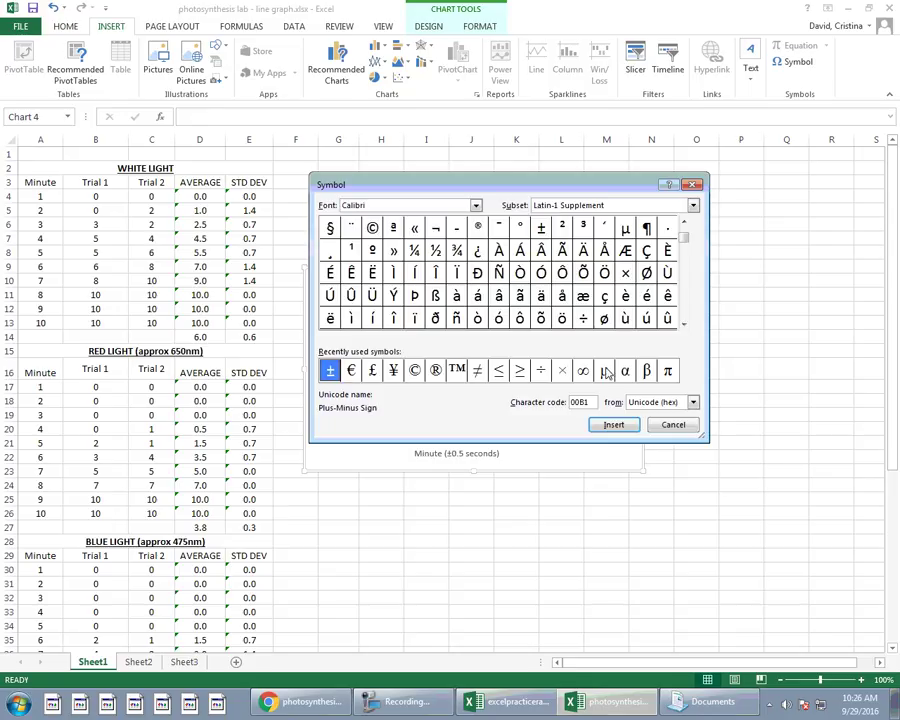
click(627, 426)
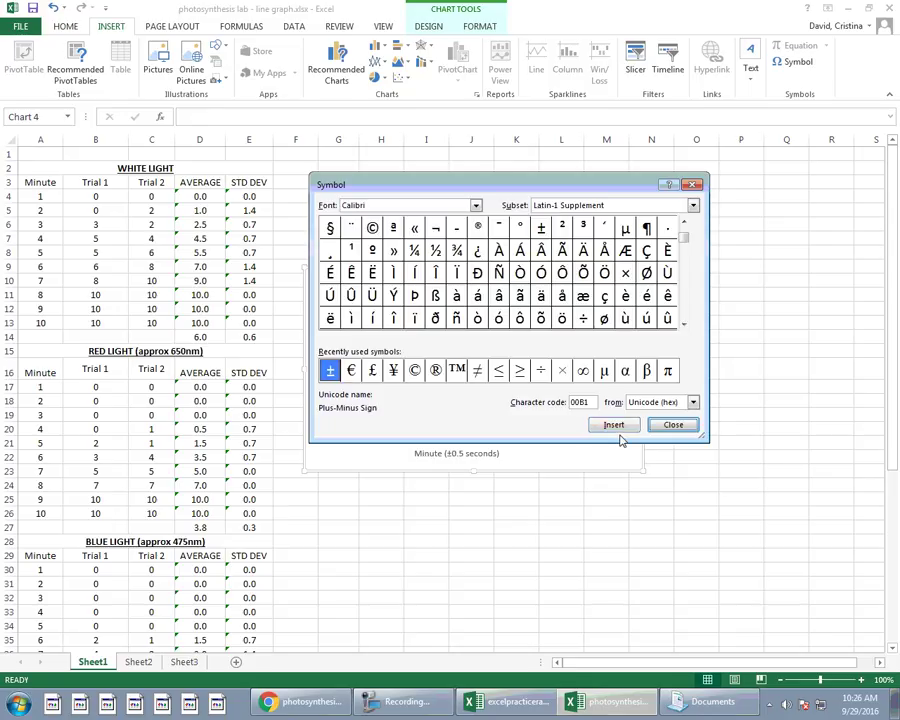
click(664, 427)
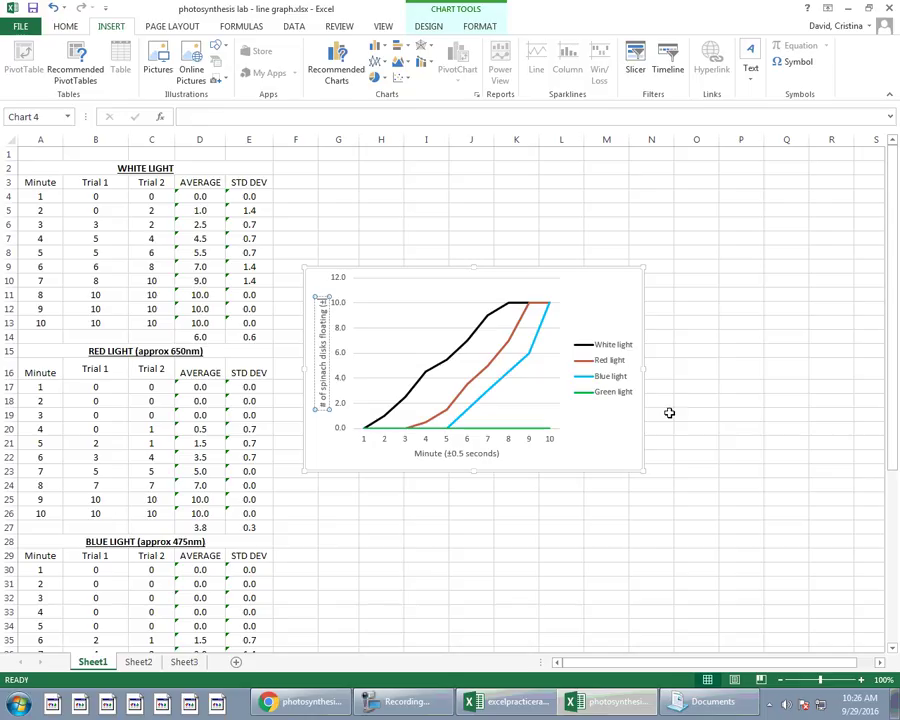
text(1 disk))
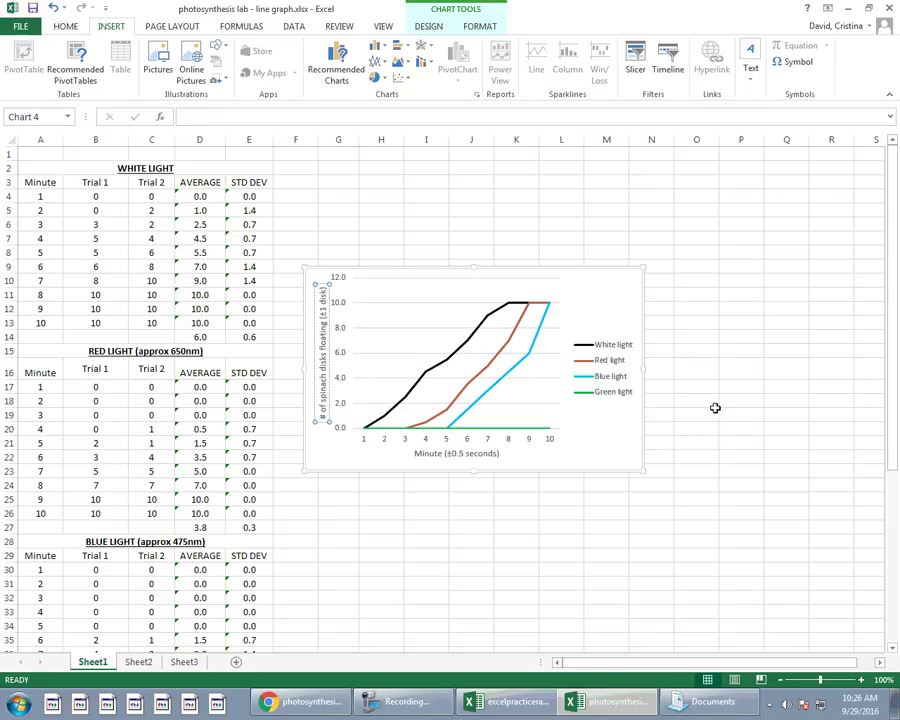
Add vertical error bars to the White light series and set their error amount to Custom.
click(423, 381)
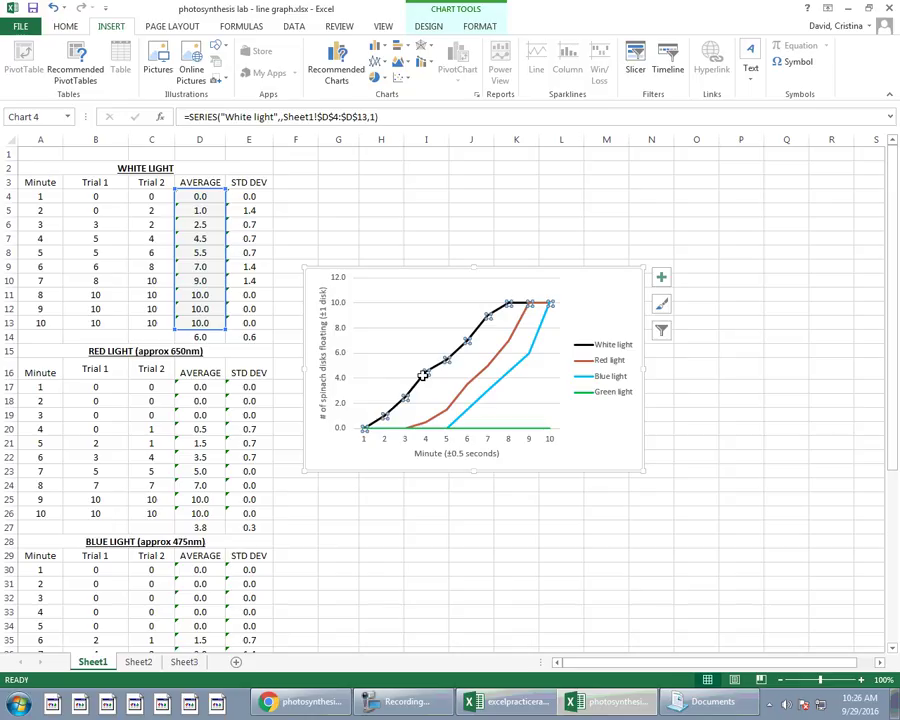
click(661, 278)
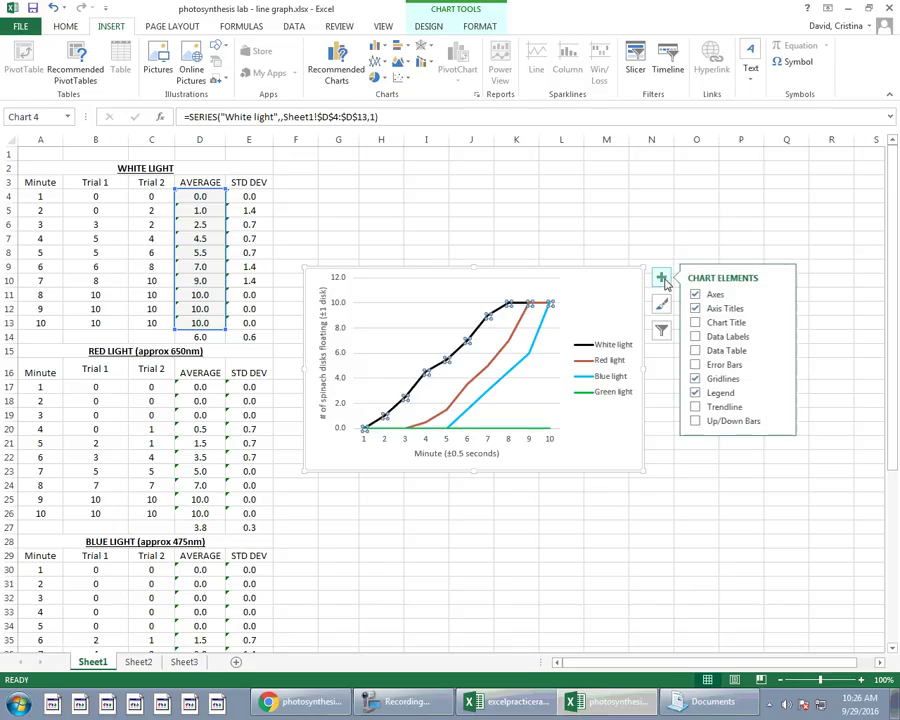
click(784, 366)
click(822, 413)
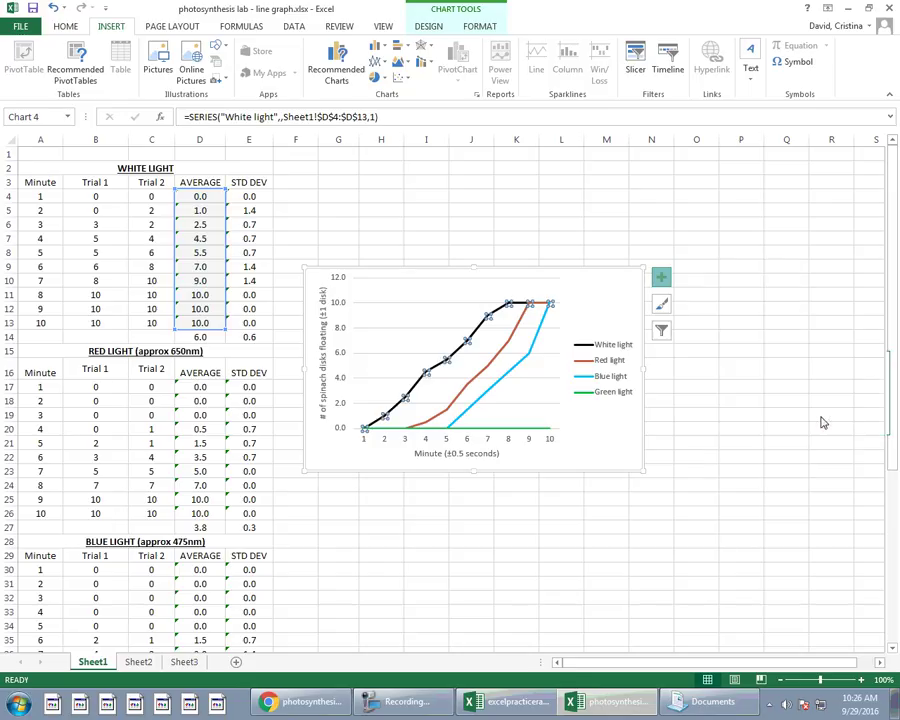
click(752, 515)
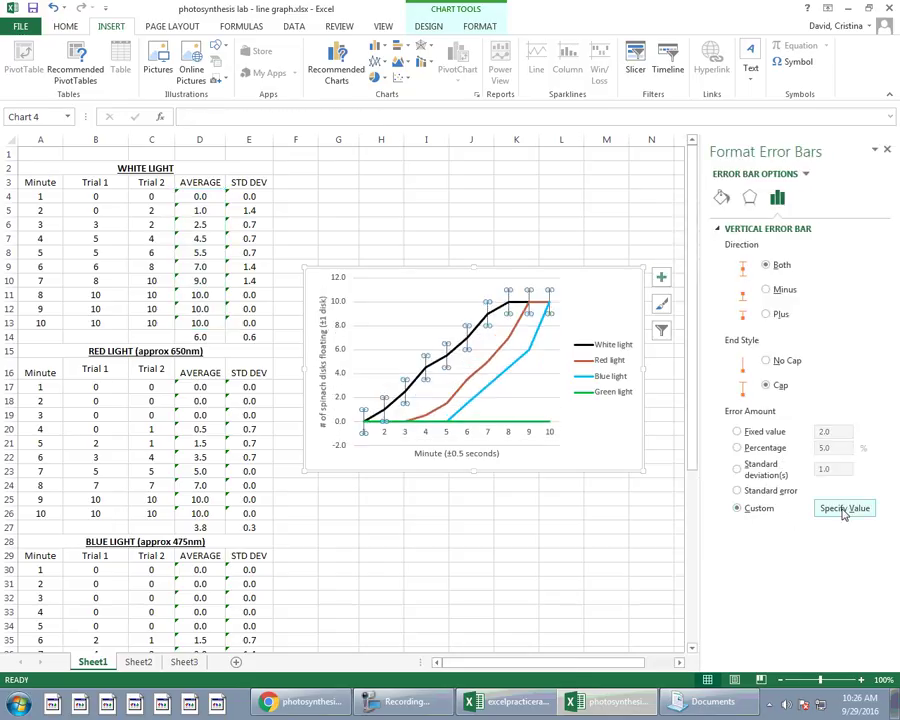
Set the White light error bars' custom positive and negative values to its STD DEV cells E4:E13.
click(843, 509)
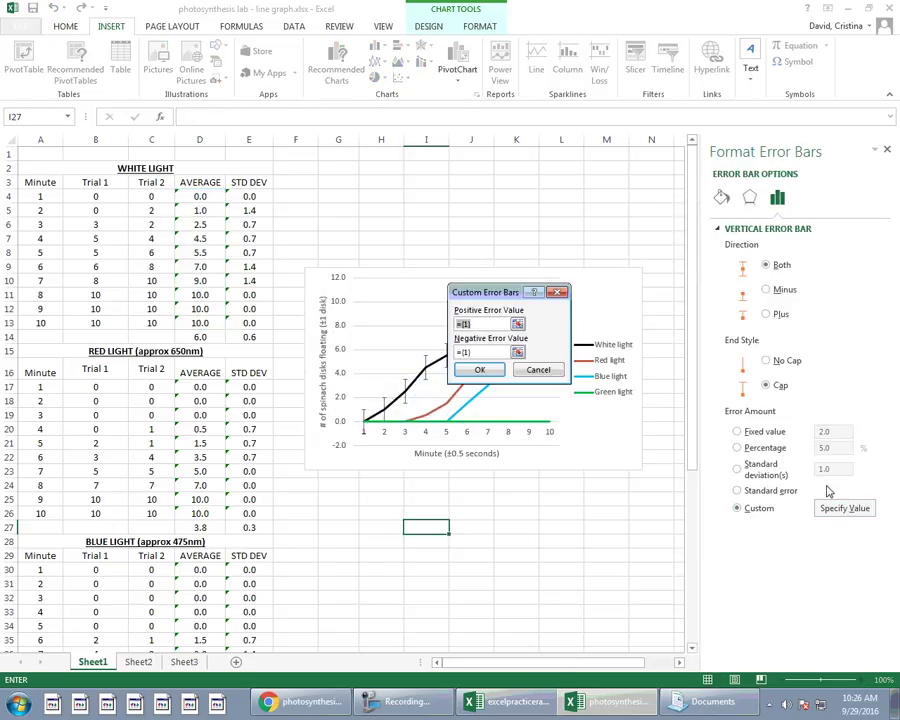
drag(495, 292, 449, 455)
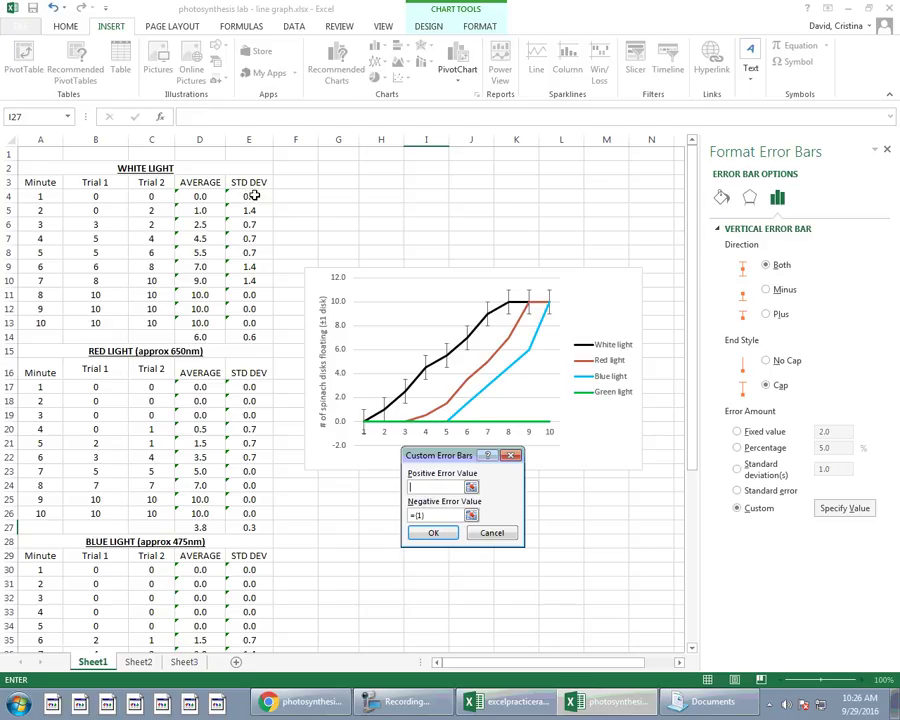
drag(249, 196, 249, 320)
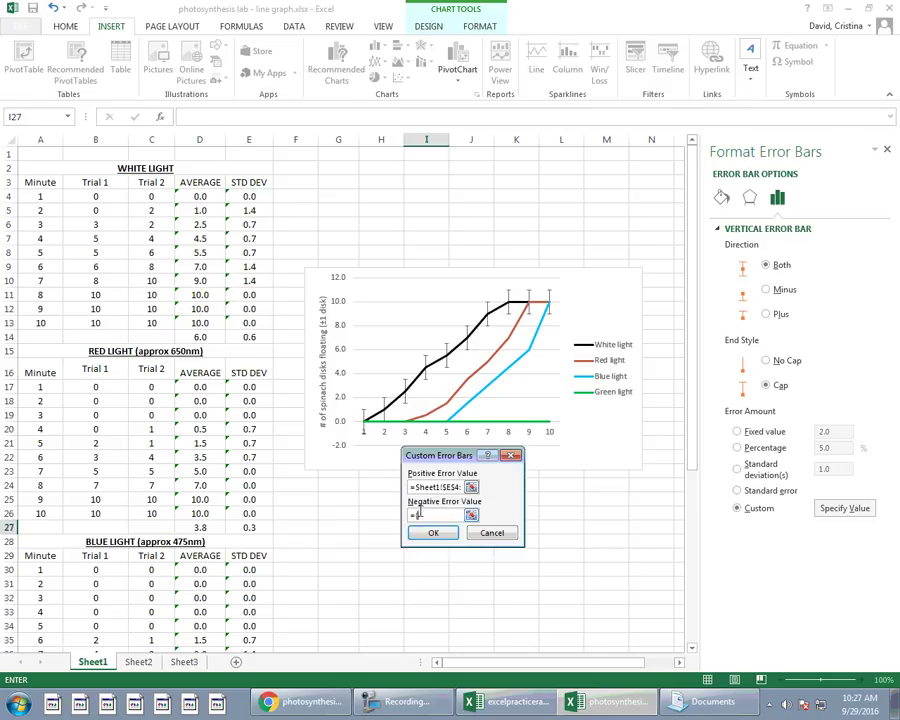
drag(257, 193, 256, 322)
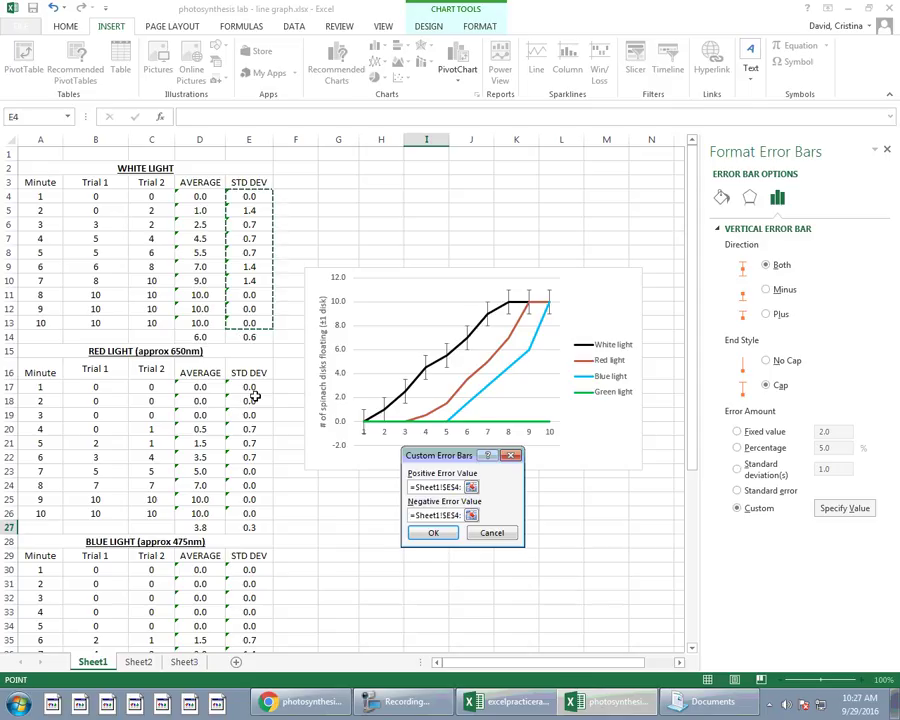
click(428, 532)
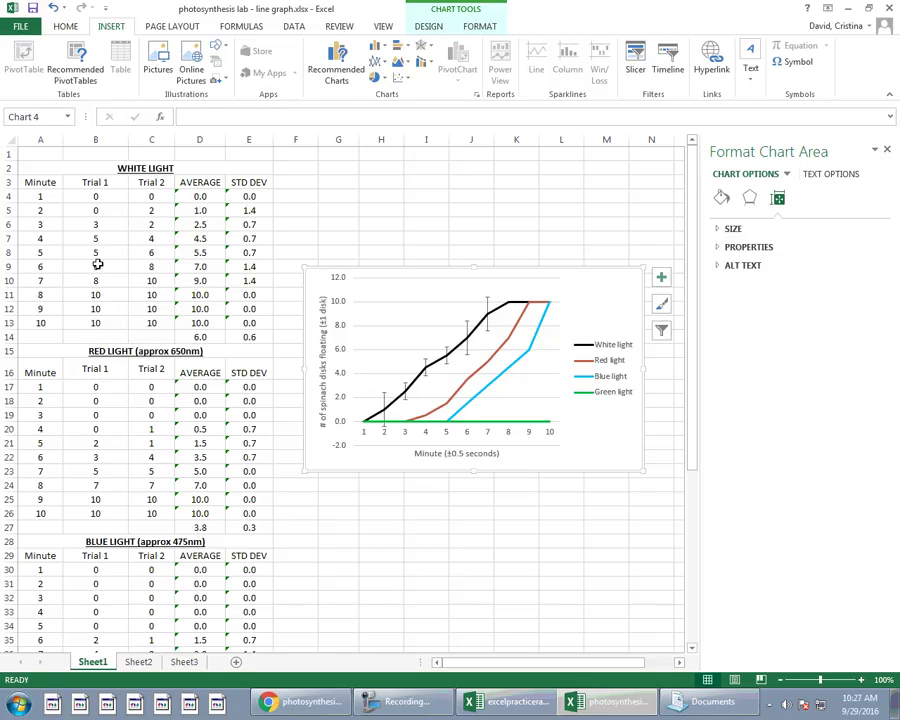
Add vertical error bars to the Red light series and open their formatting options.
click(449, 404)
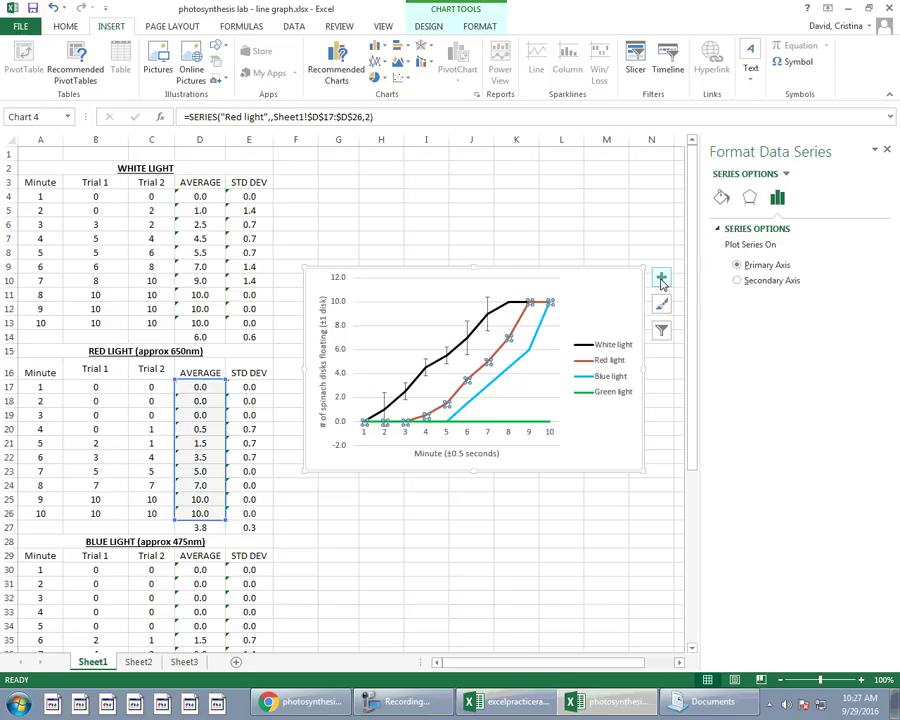
click(661, 280)
click(786, 365)
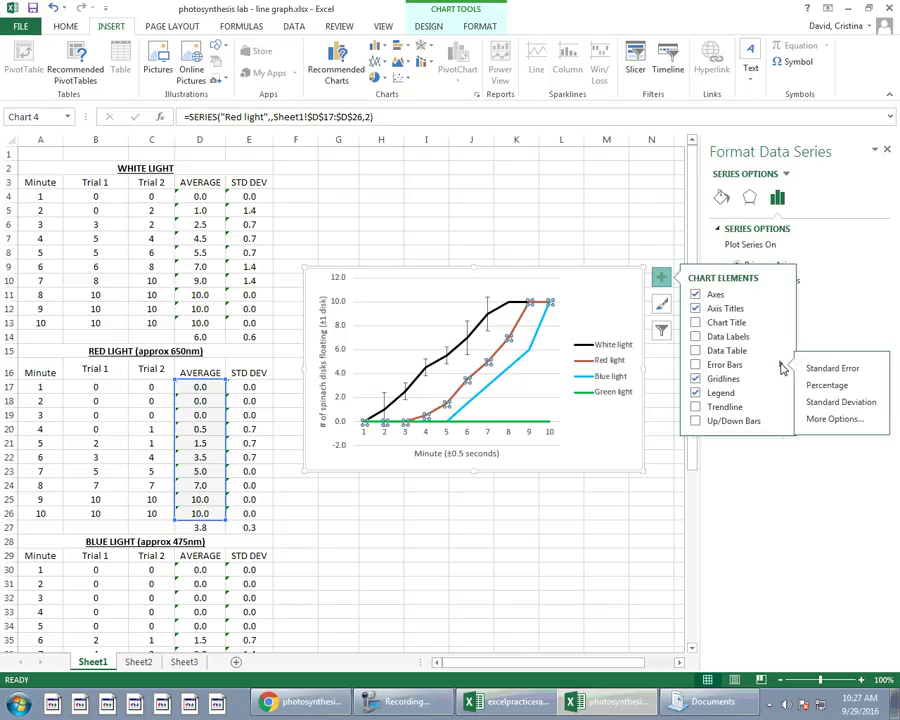
click(798, 416)
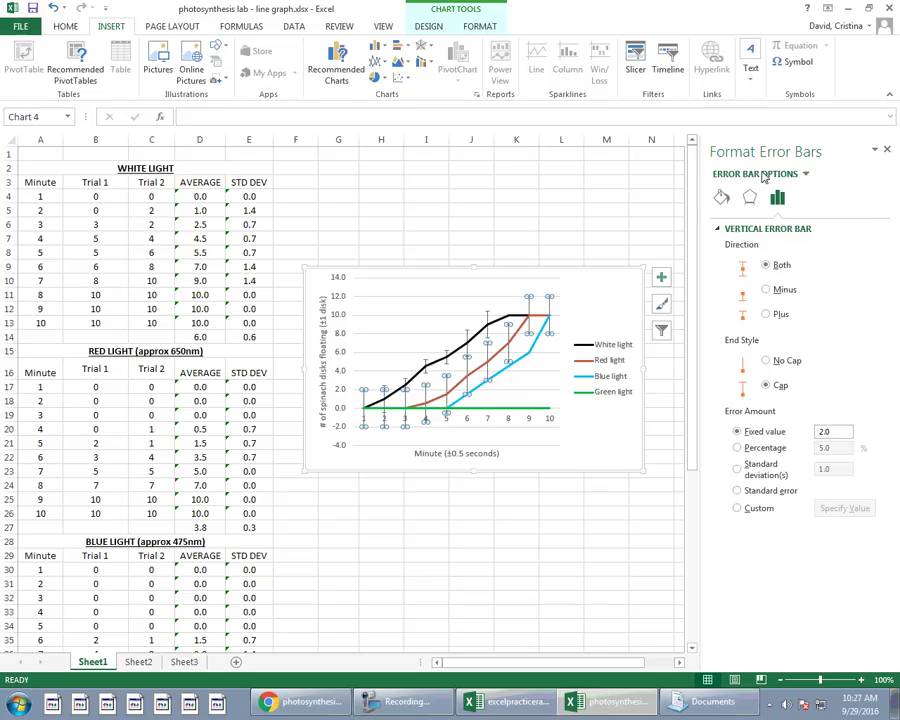
click(721, 197)
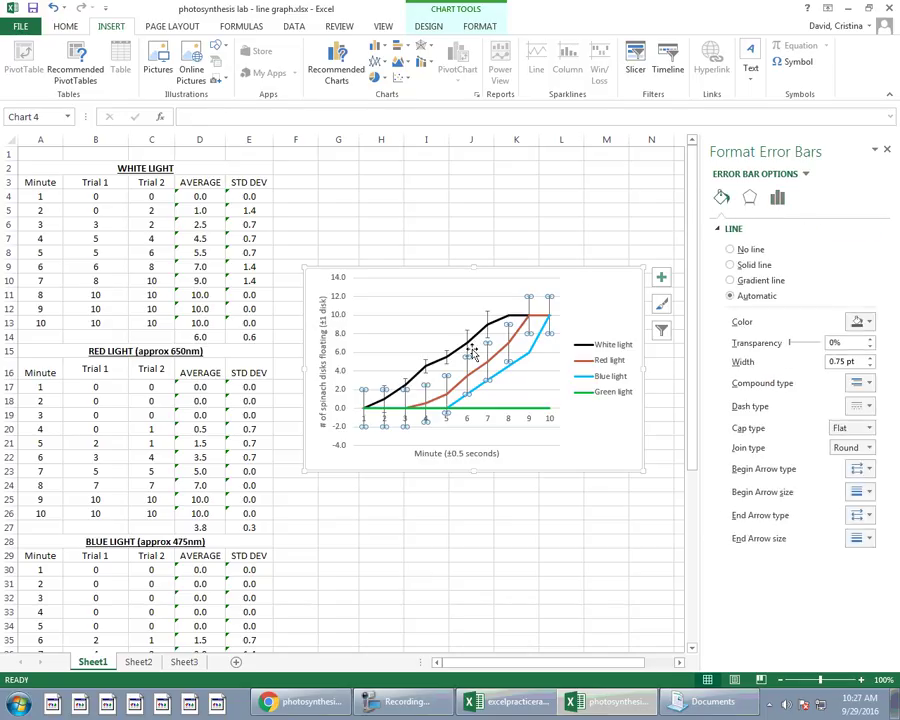
click(661, 279)
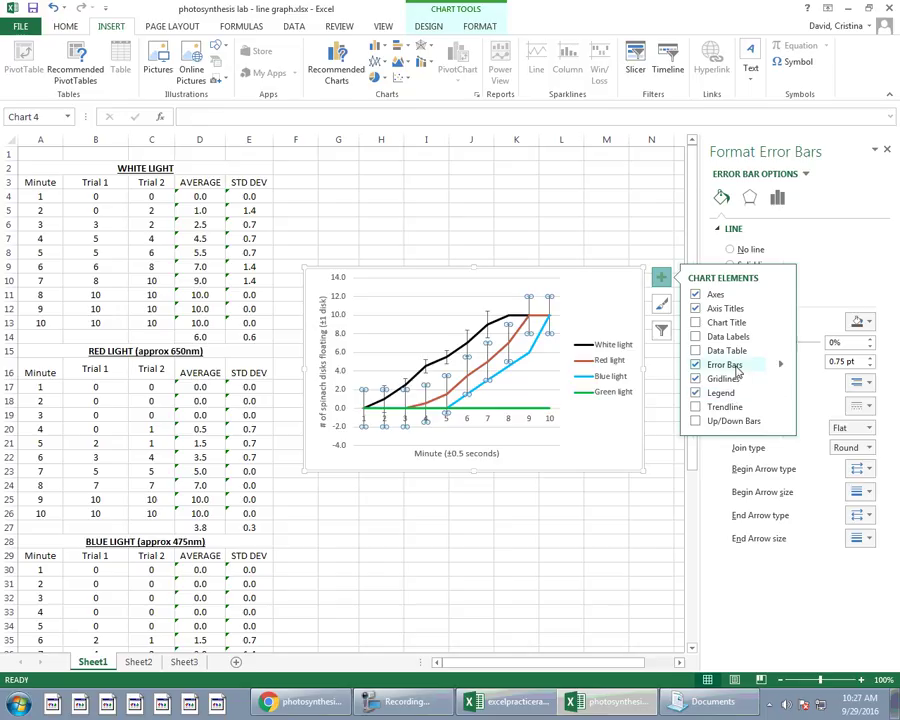
click(781, 364)
click(827, 421)
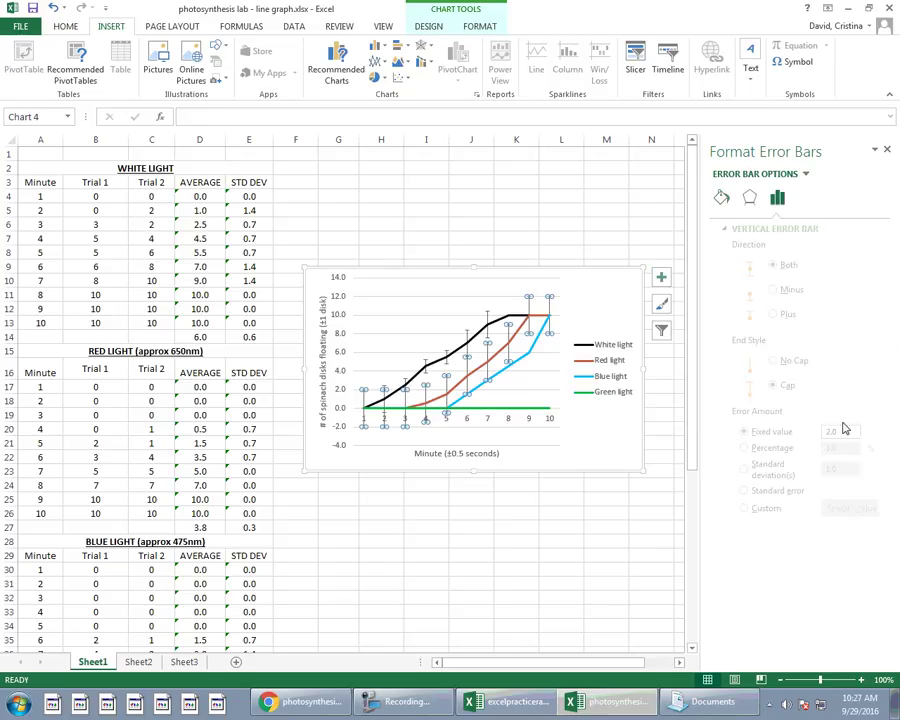
click(722, 198)
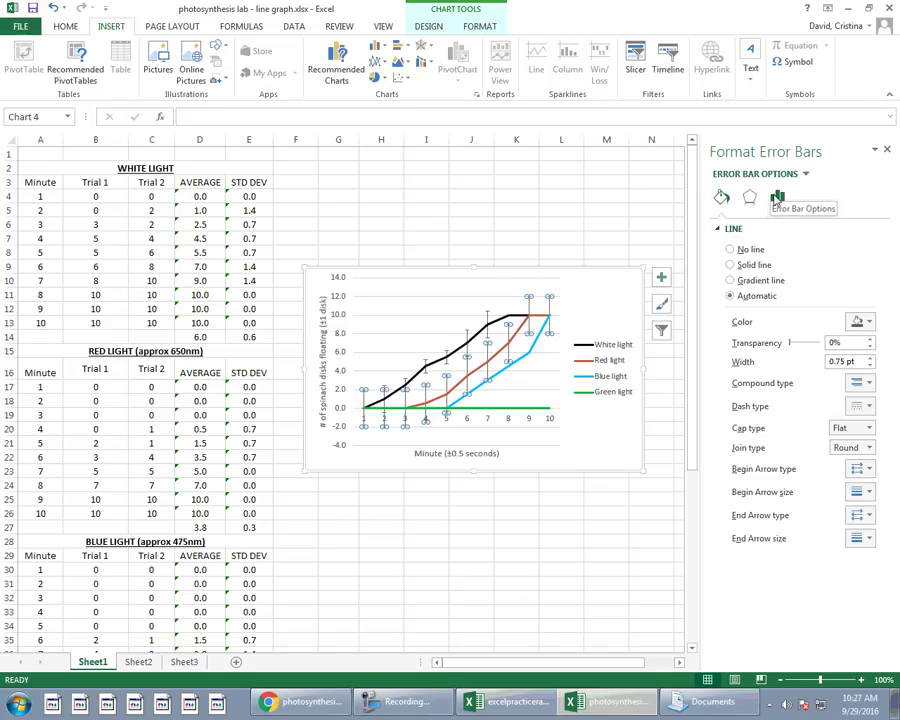
click(778, 199)
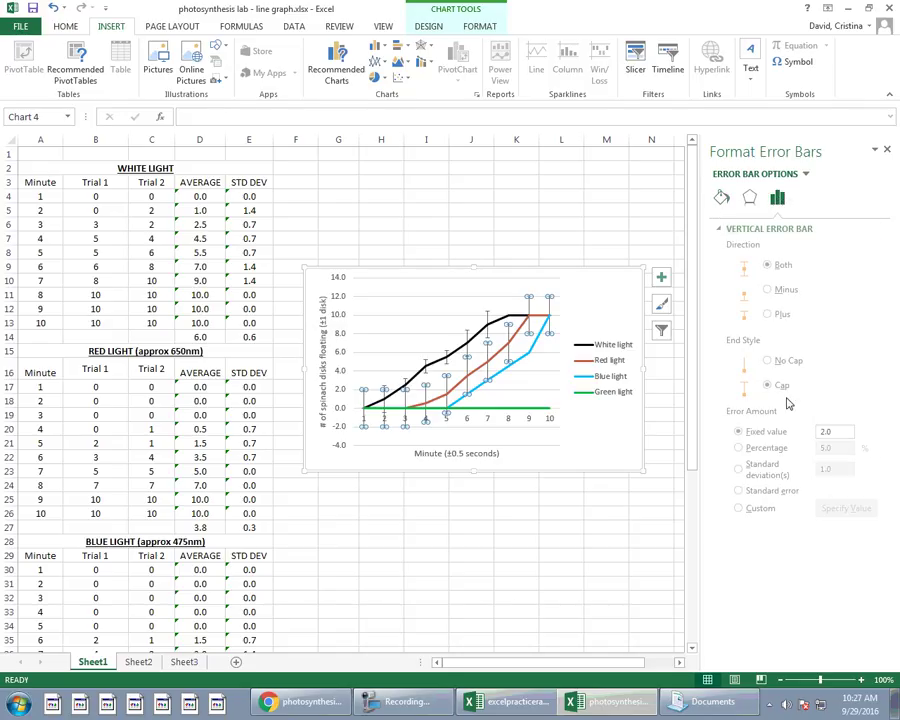
Set the Red light error amount to Custom, using its STD DEV cells E17:E26 for both the positive and negative values.
click(740, 508)
click(843, 508)
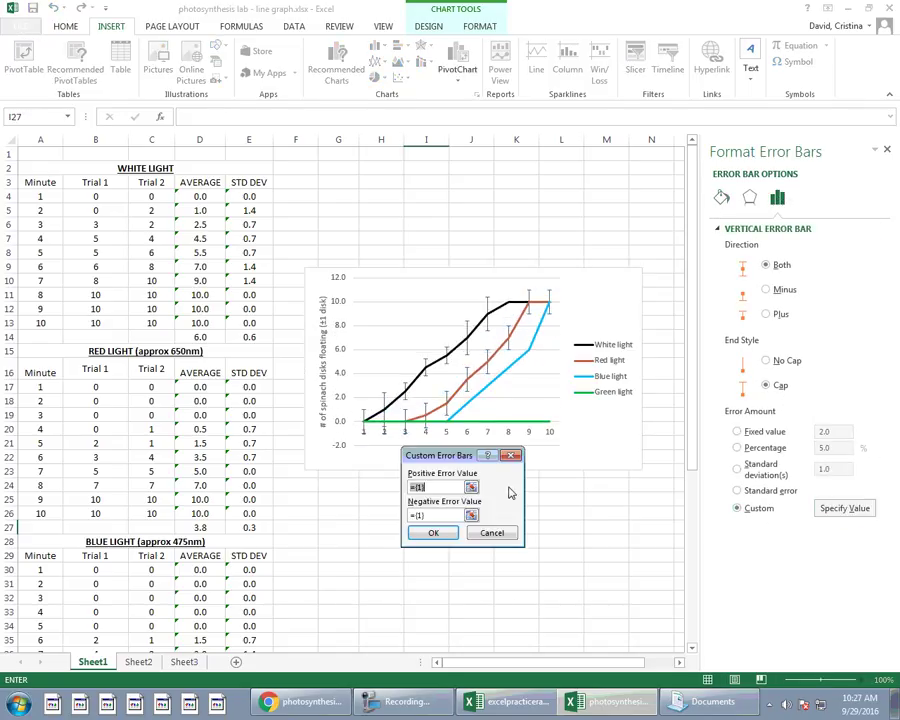
key(BackSpace)
drag(247, 390, 255, 514)
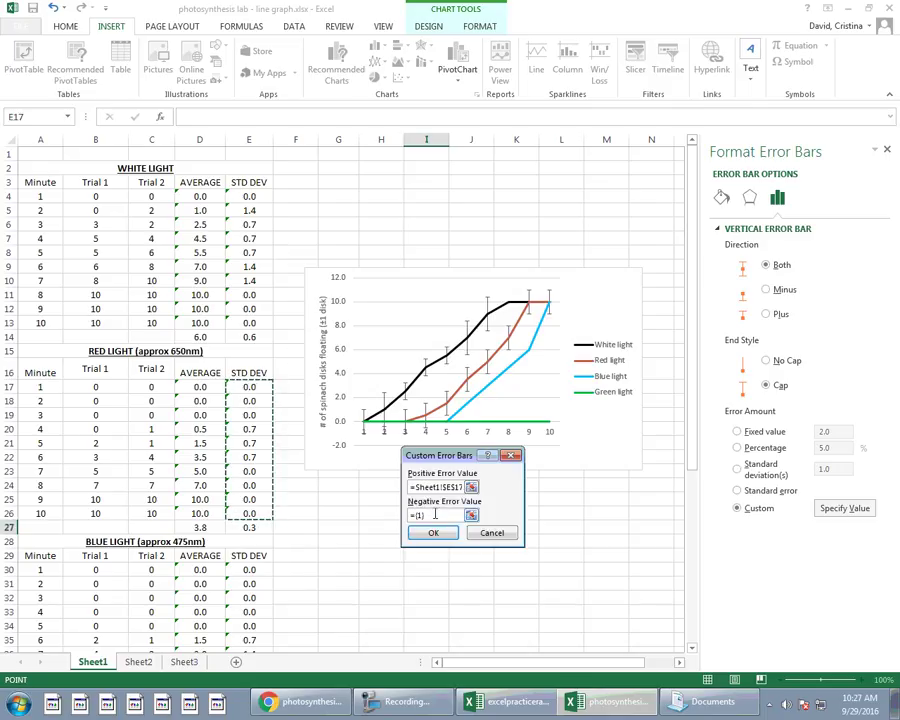
click(432, 515)
drag(249, 389, 263, 510)
click(425, 537)
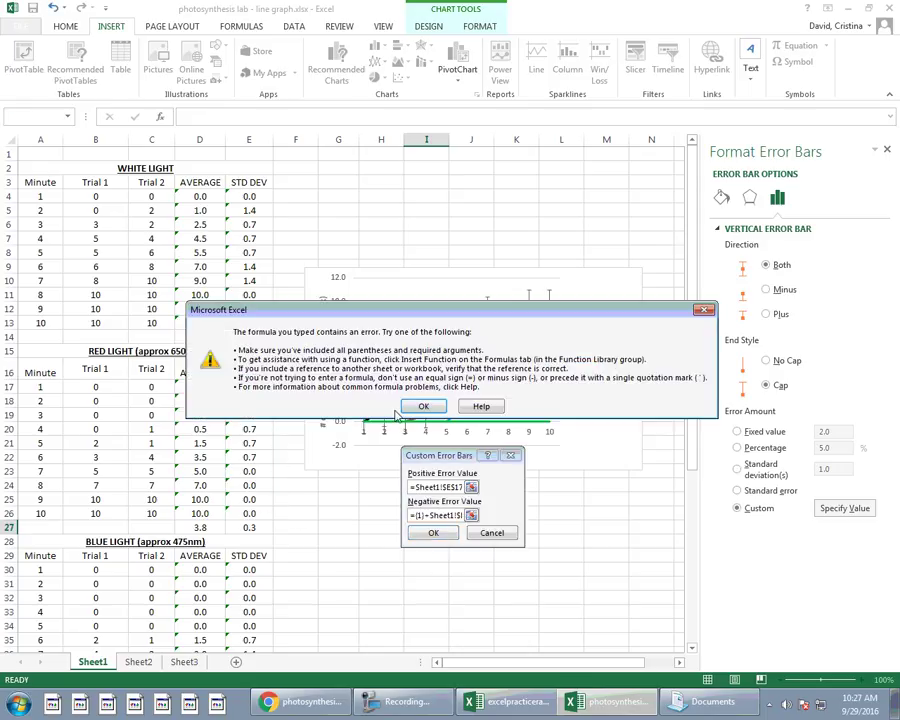
click(428, 407)
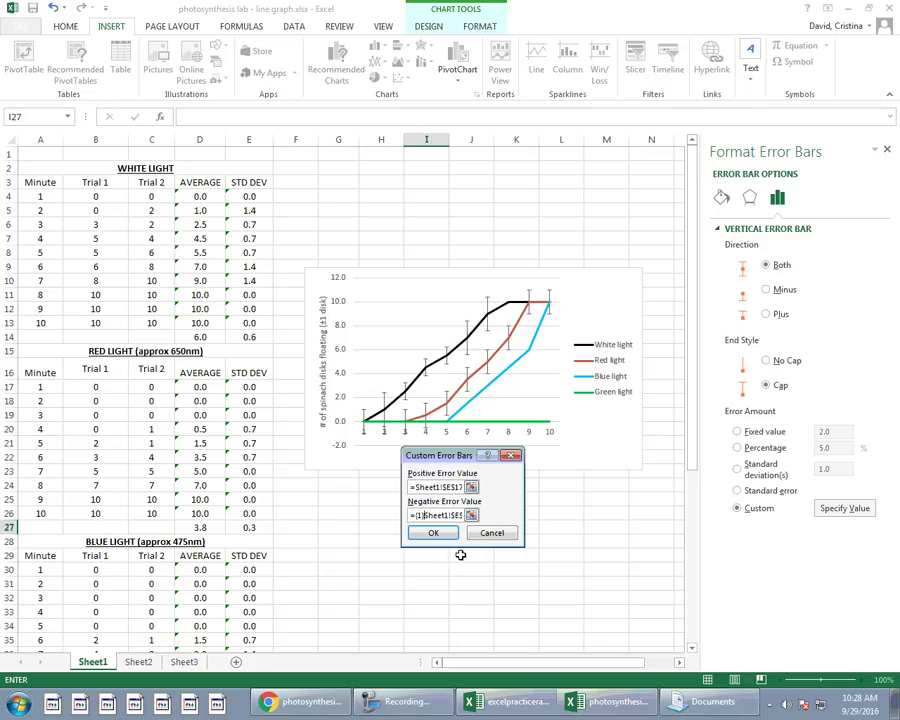
click(435, 533)
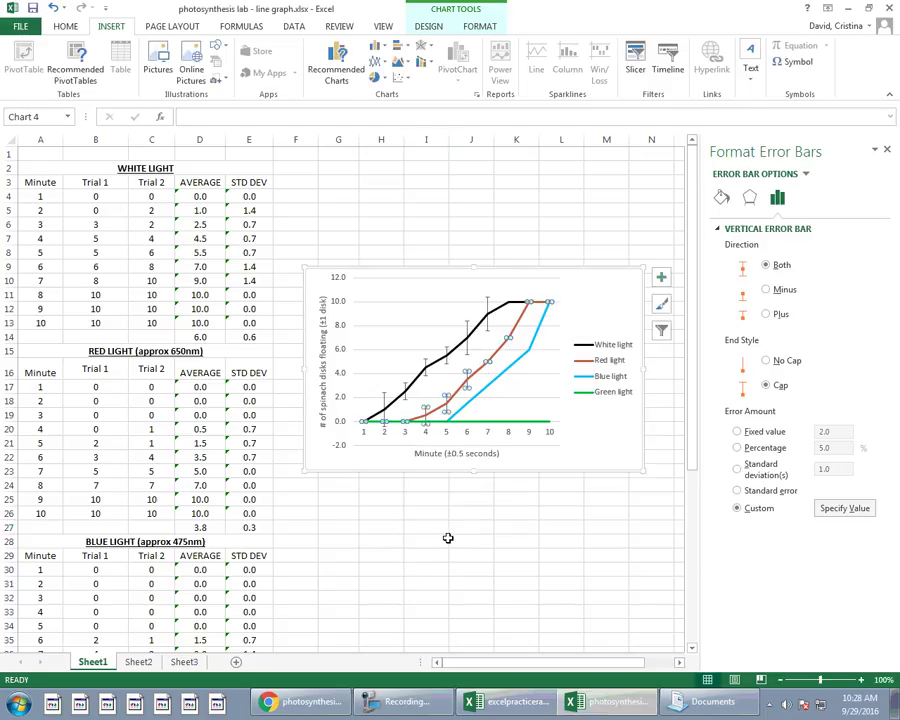
Add vertical error bars to the Blue light series and set their error amount to Custom.
click(501, 383)
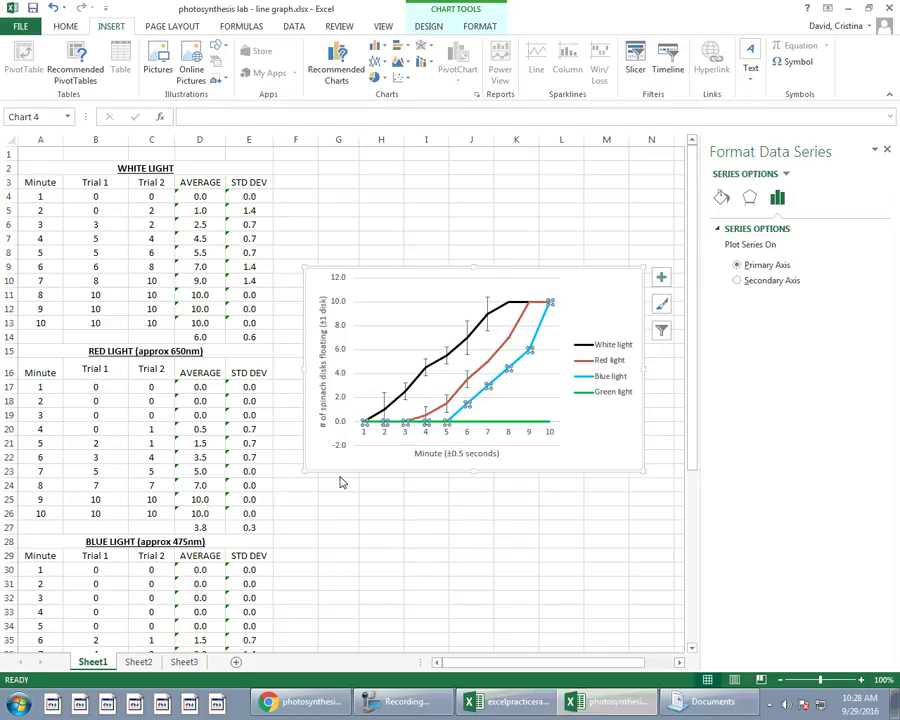
click(662, 278)
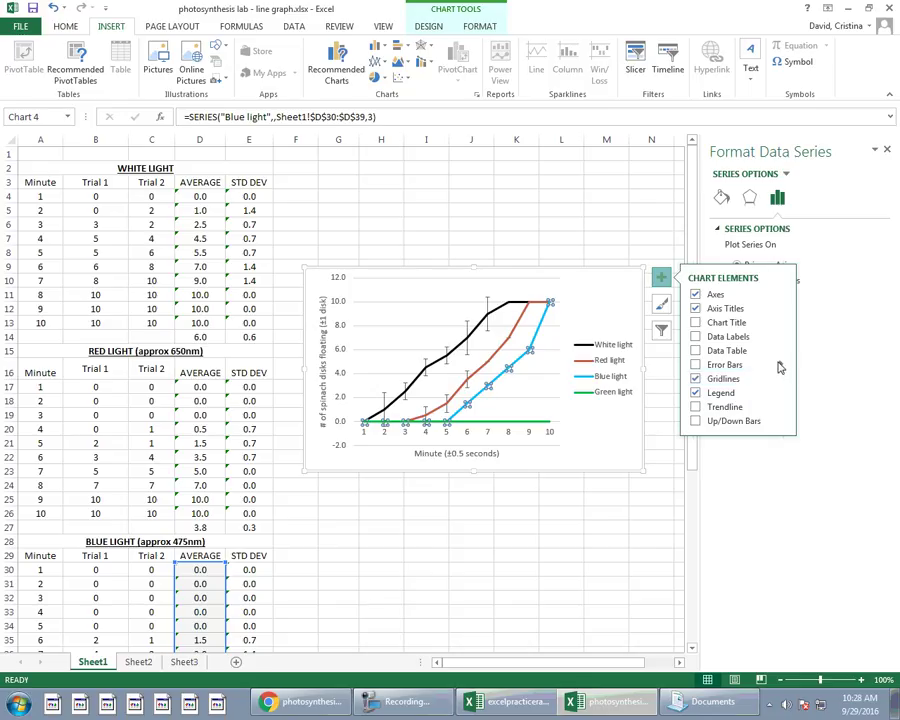
click(782, 365)
click(834, 419)
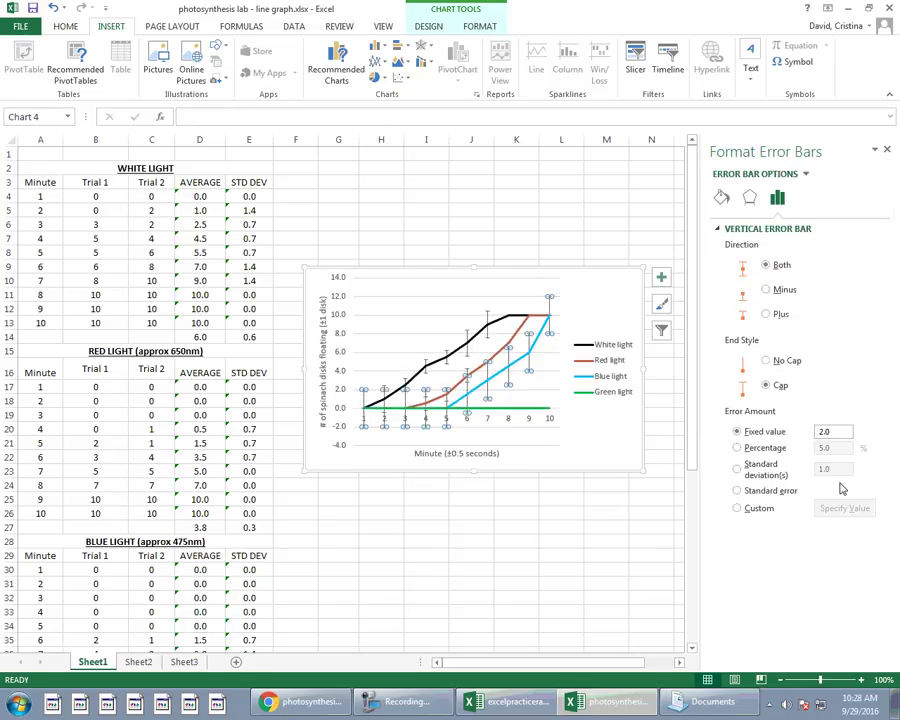
click(762, 510)
click(830, 508)
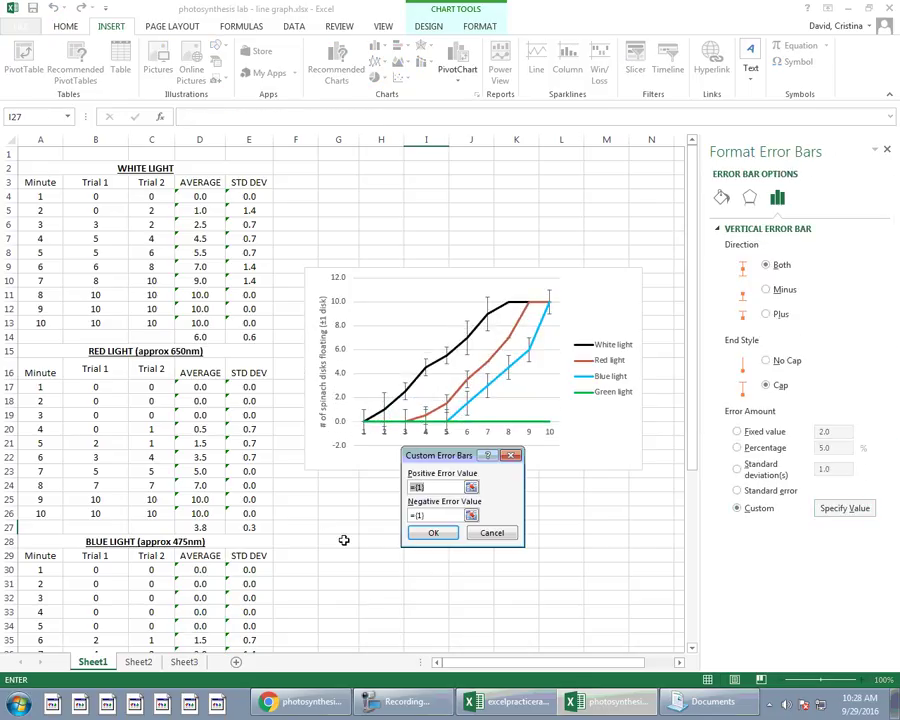
Set the Blue light error bars' custom positive and negative values to its STD DEV cells E30:E39.
scroll(295, 570, down, 2)
scroll(300, 565, down, 1)
key(BackSpace)
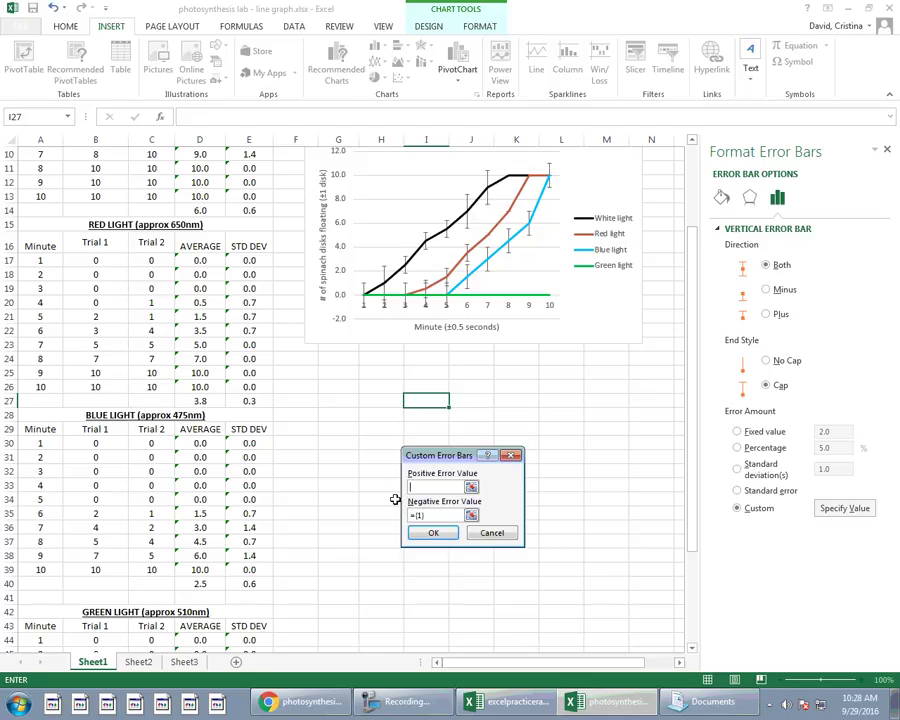
drag(255, 446, 246, 568)
click(433, 515)
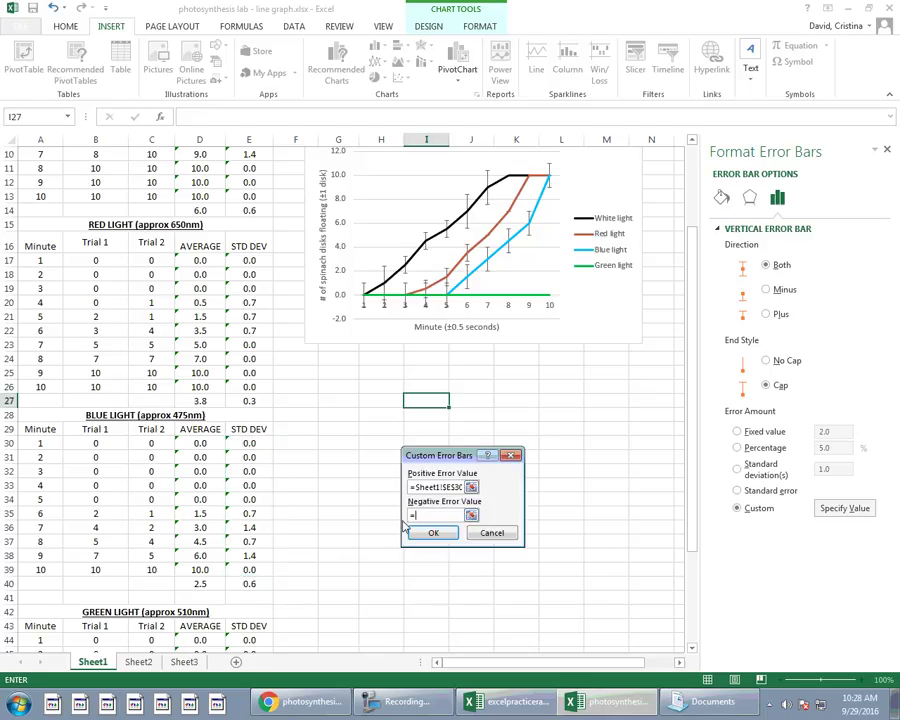
drag(249, 443, 263, 568)
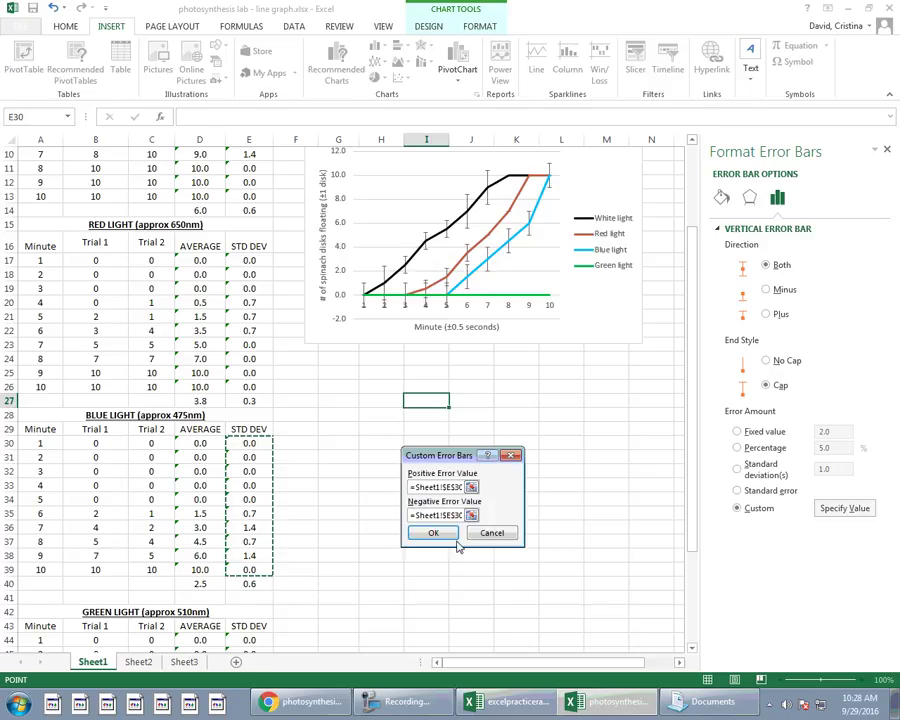
click(436, 533)
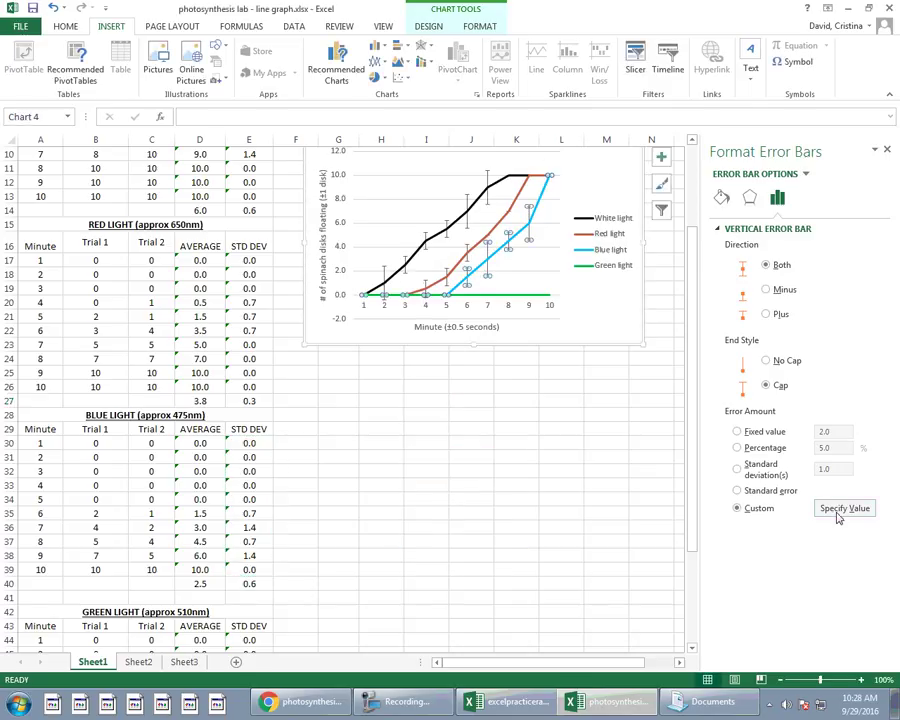
Add vertical error bars to the Green light series and set their error amount to Custom.
scroll(345, 522, down, 3)
scroll(478, 296, up, 1)
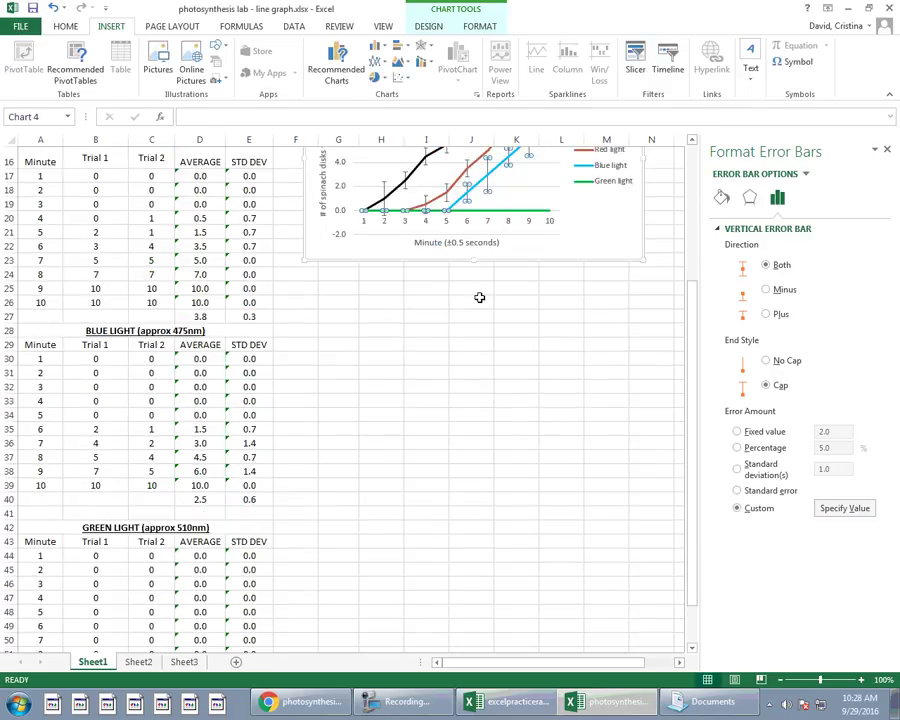
click(508, 211)
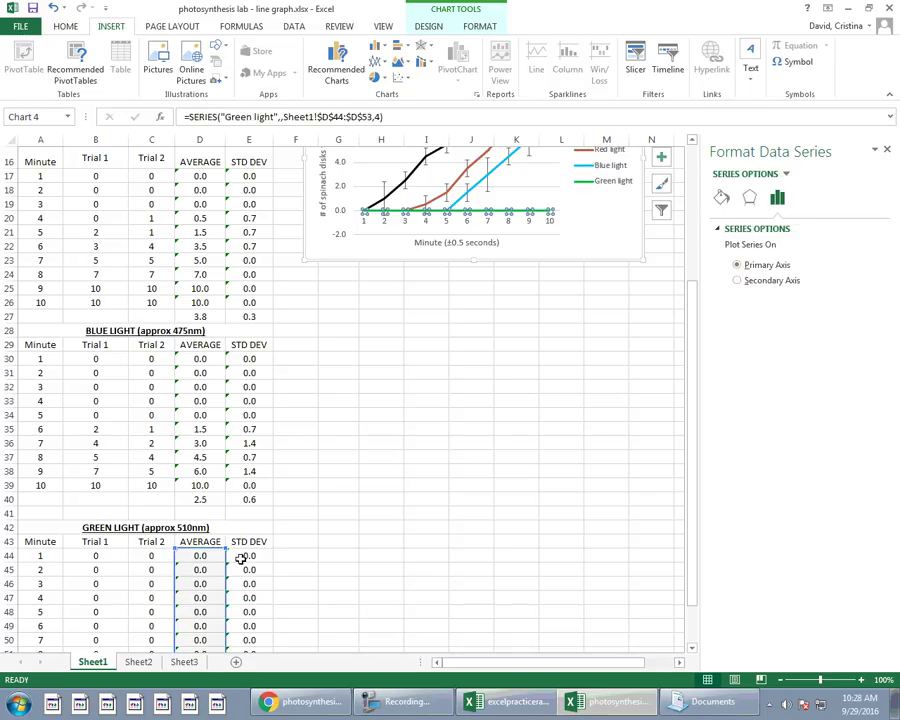
scroll(456, 434, down, 2)
scroll(620, 250, up, 4)
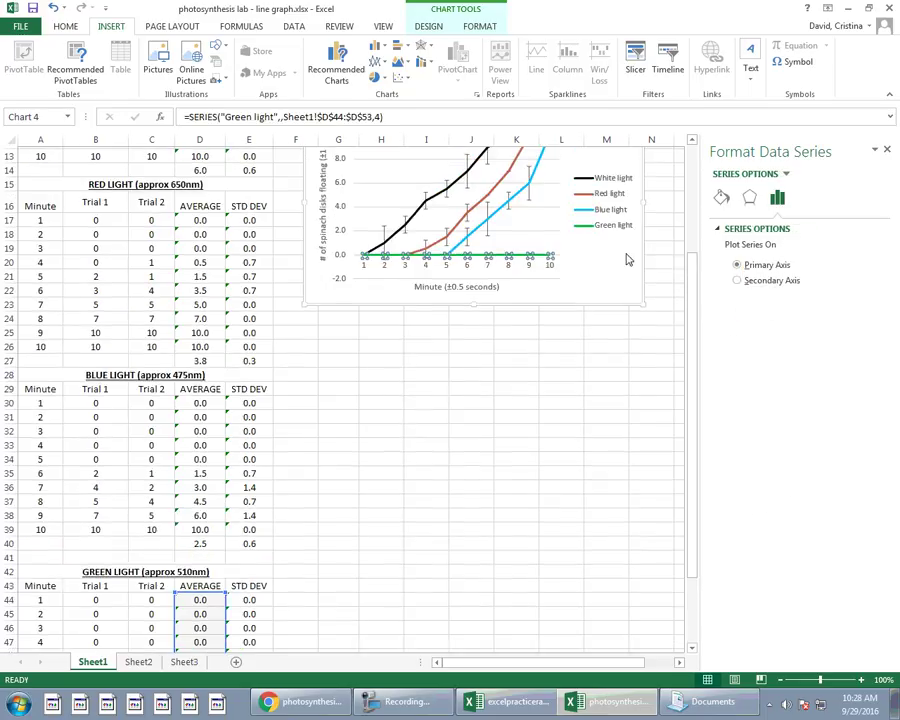
click(661, 159)
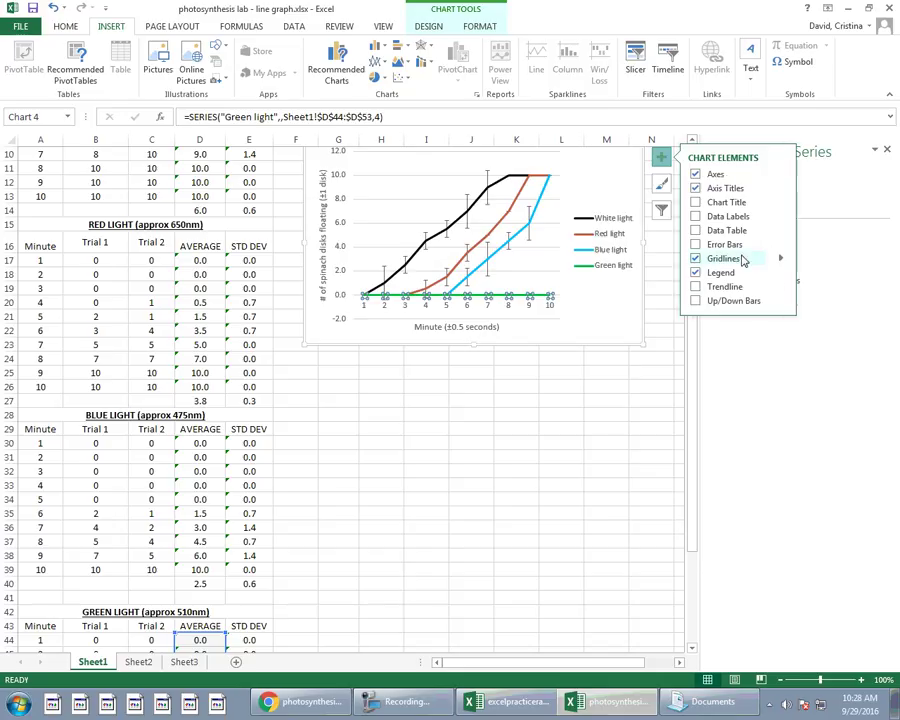
click(784, 248)
click(820, 350)
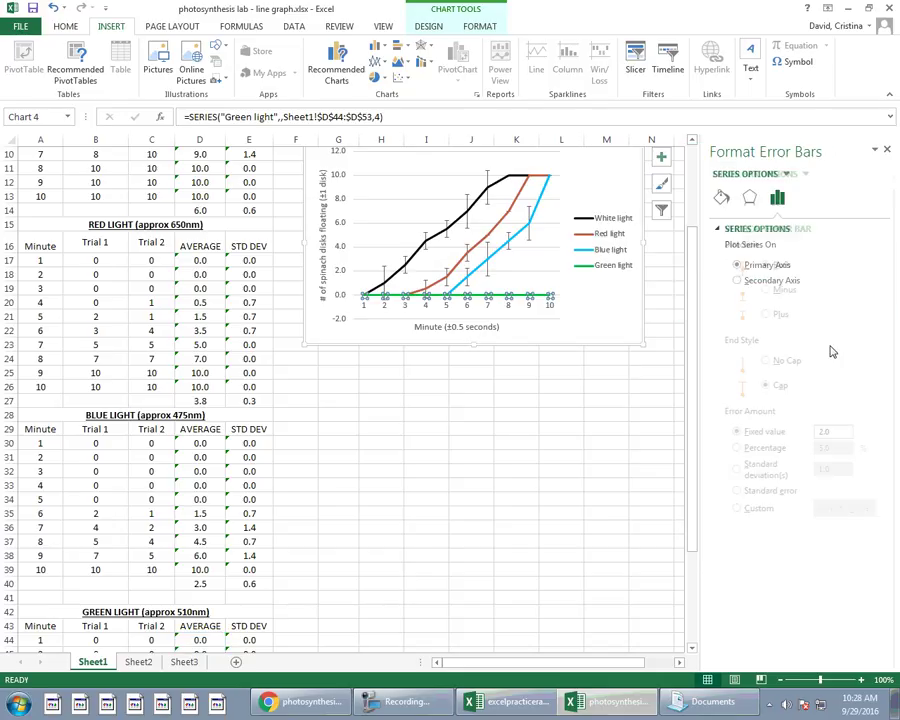
click(743, 510)
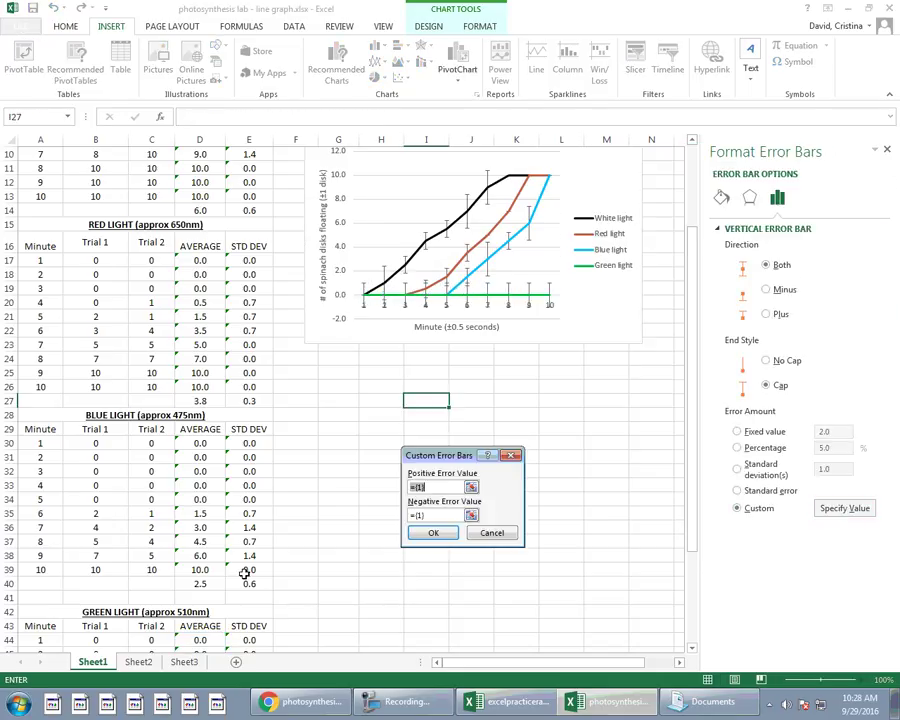
Set the Green light error bars' custom positive and negative values to its STD DEV cells E44:E53.
scroll(380, 585, down, 4)
drag(250, 464, 240, 588)
click(431, 514)
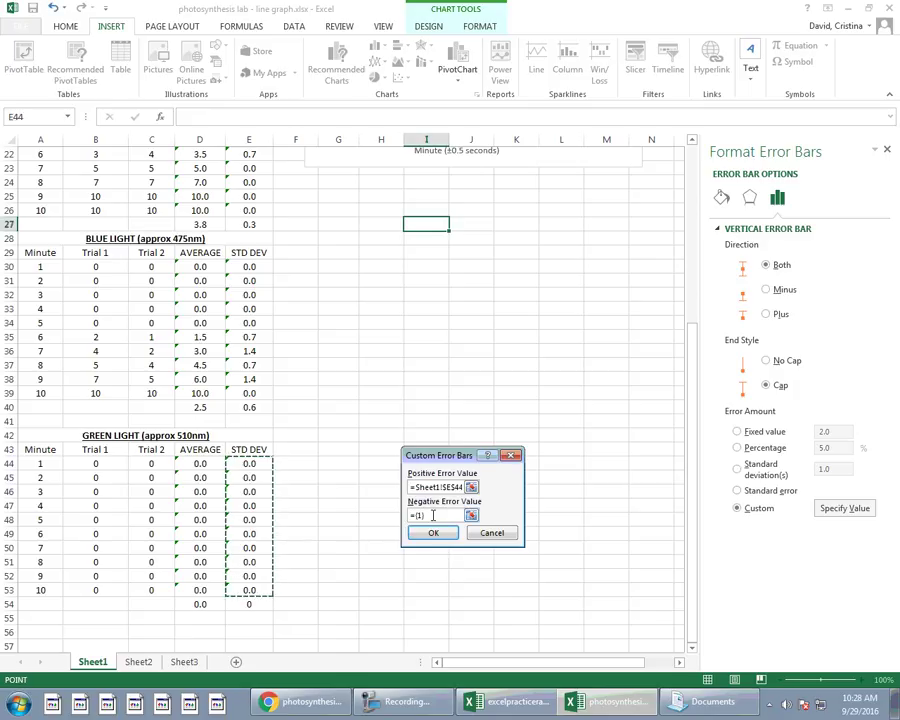
key(BackSpace)
key(BackSpace)
key(BackSpace)
key(BackSpace)
drag(244, 462, 259, 588)
click(433, 532)
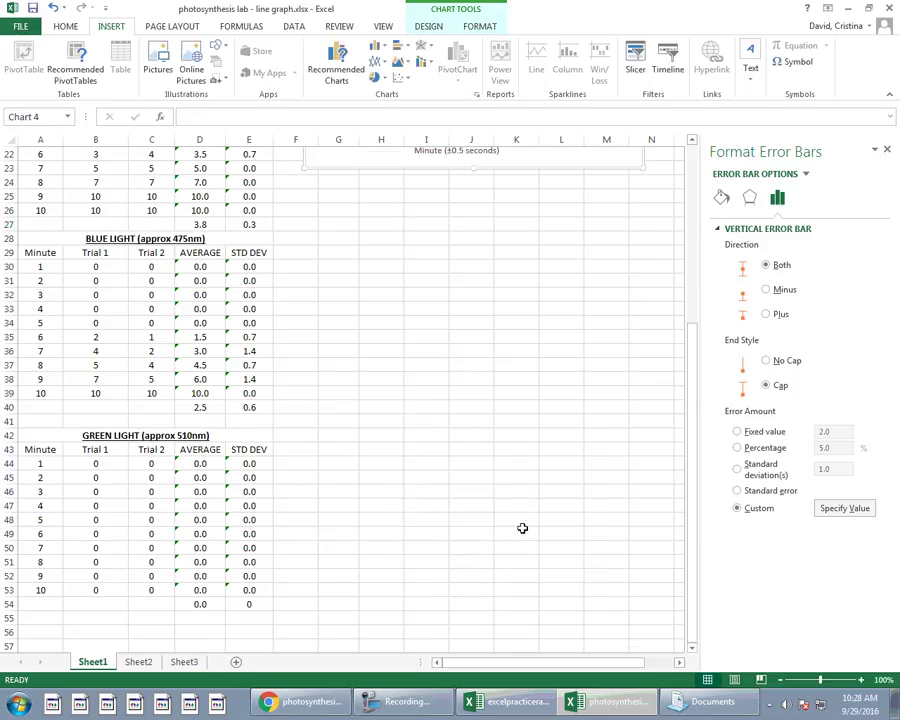
scroll(520, 526, up, 6)
click(583, 404)
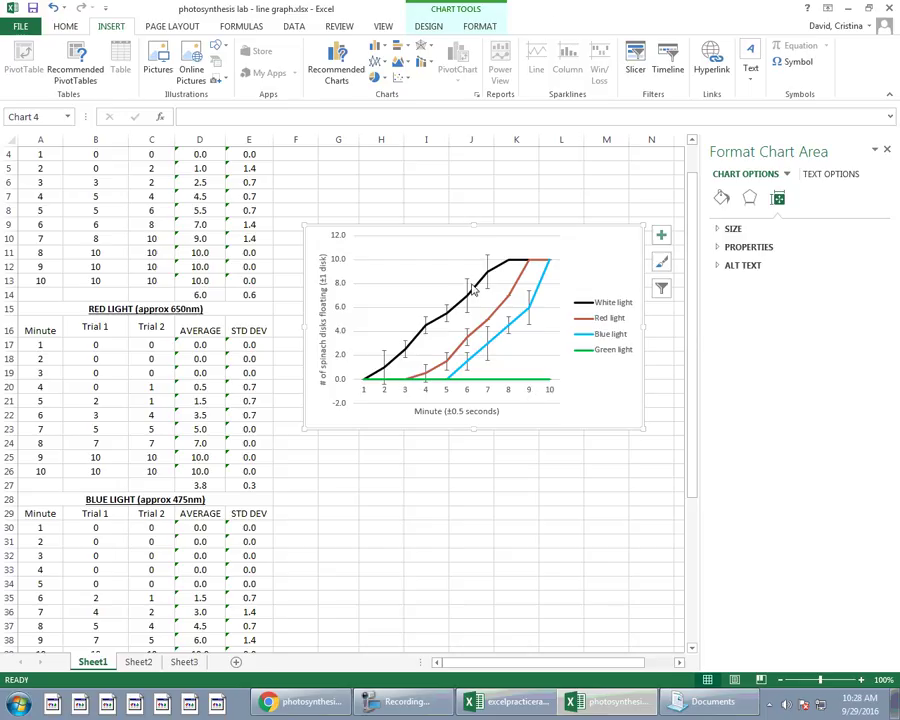
Insert a text box above the chart reading "Figure 2. Number of spinach disks floating over a 10 minute period under different colors".
click(748, 66)
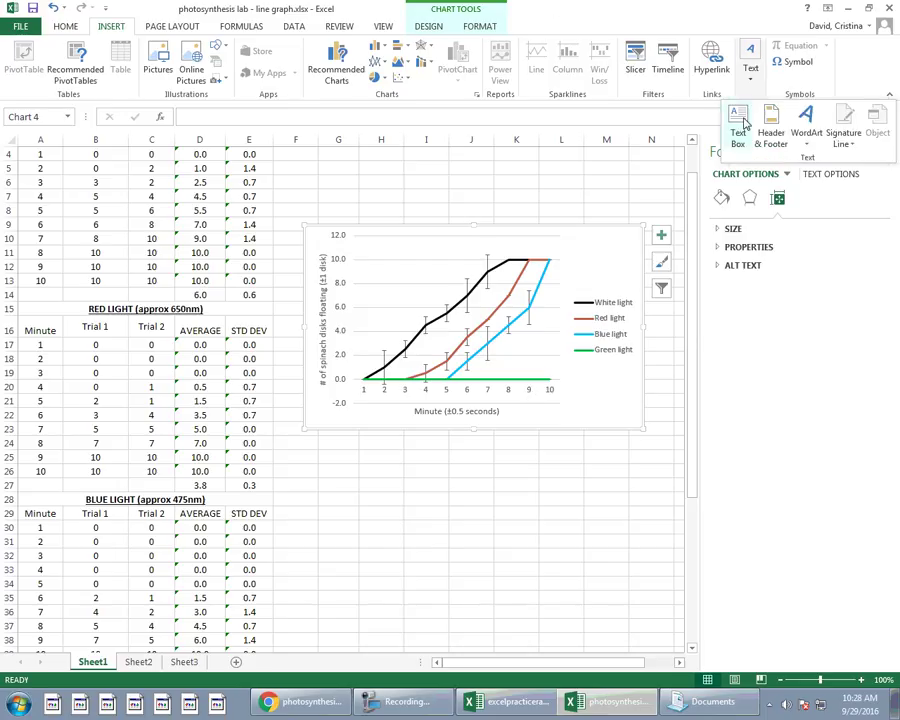
click(740, 128)
drag(301, 170, 646, 222)
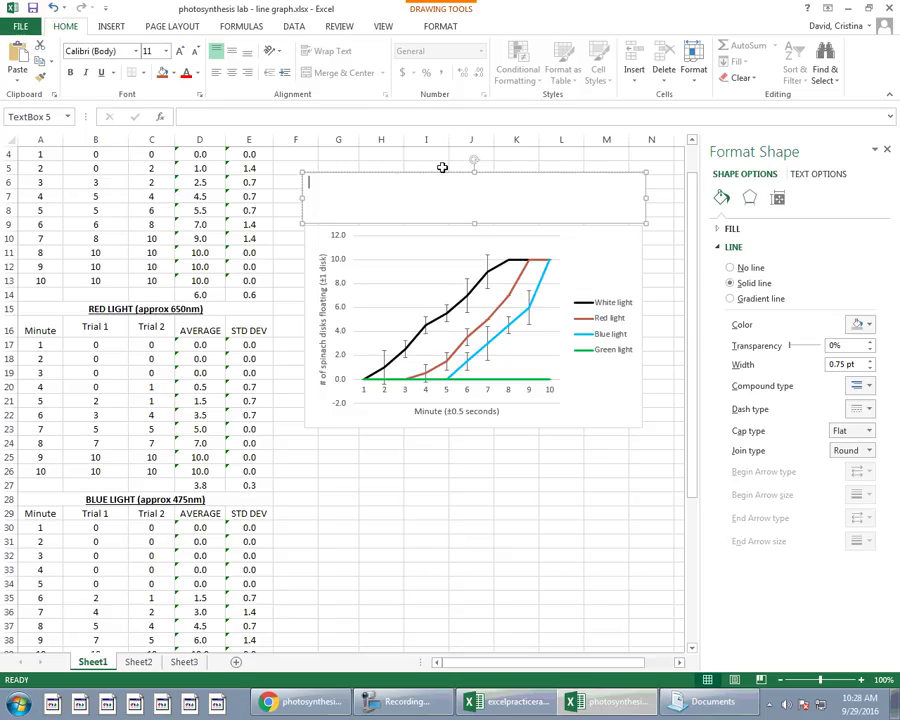
text(Figure)
text(umber)
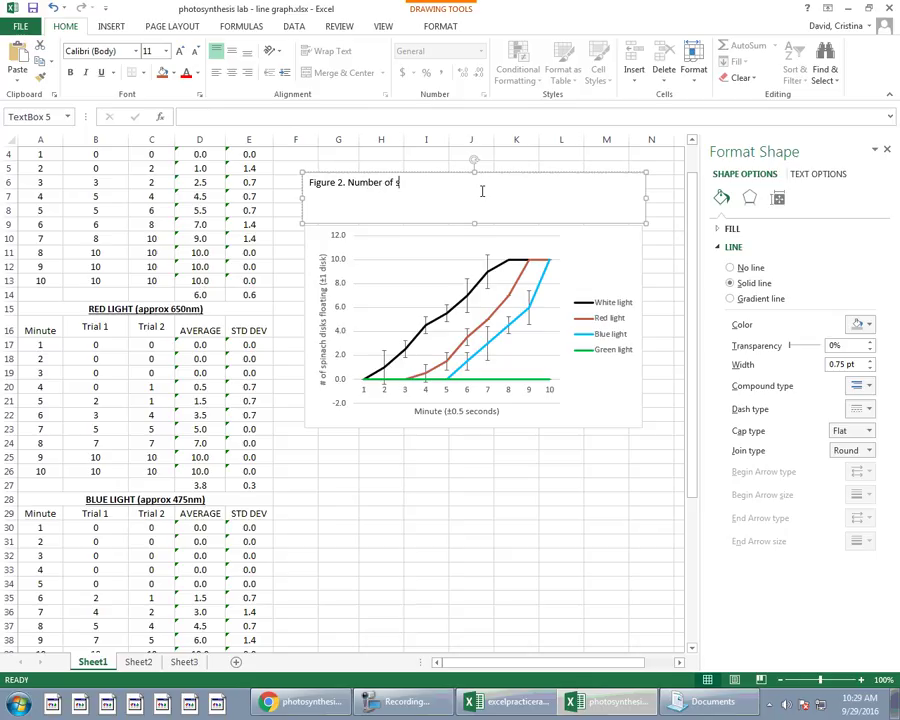
text(of spinach disks floating ov)
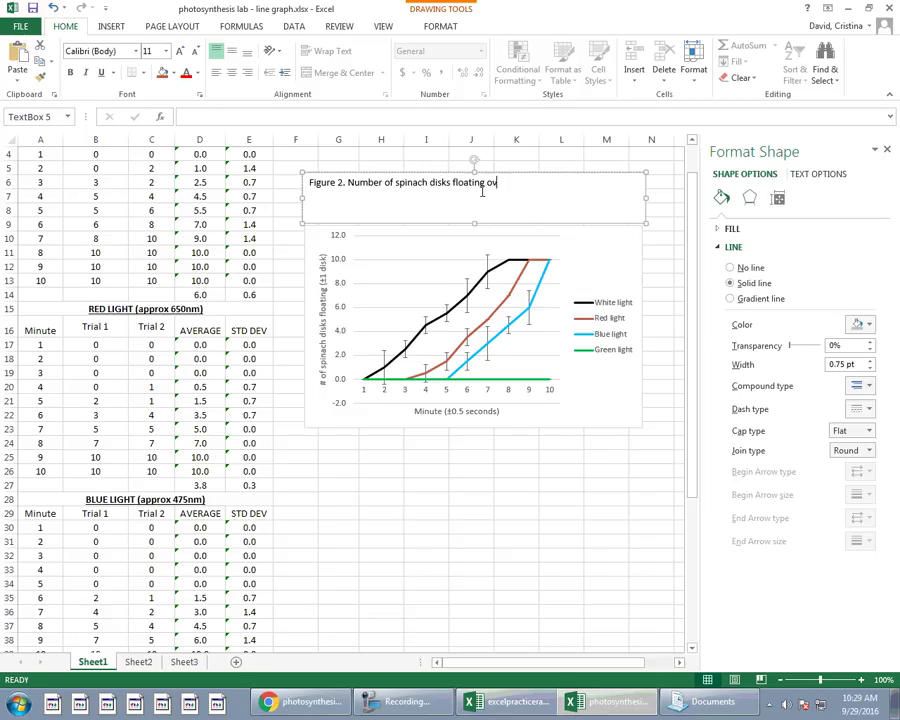
text(er a 10 minute period un)
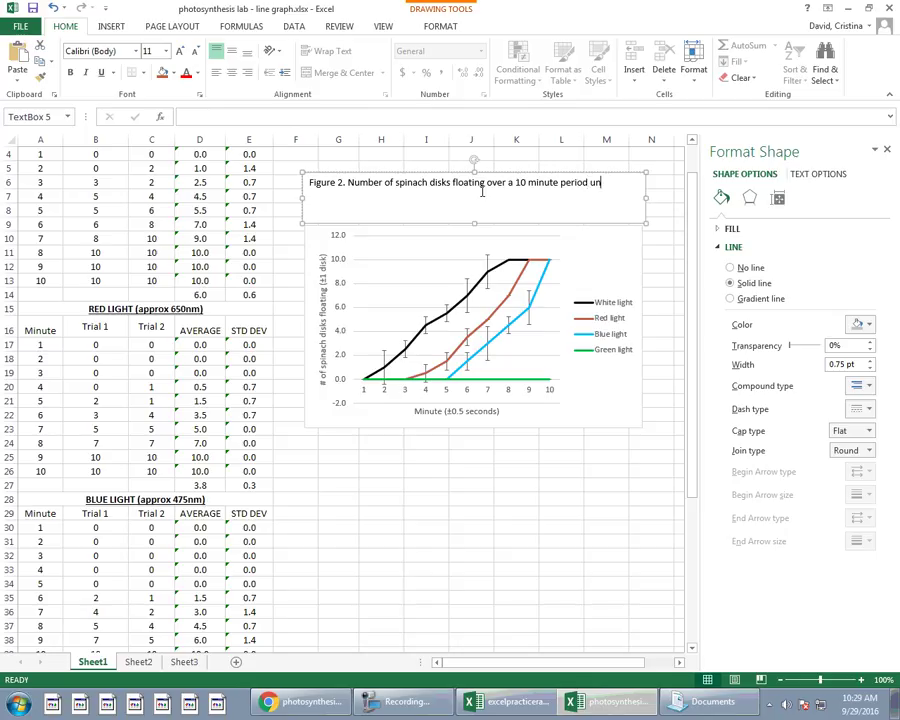
text(er)
text(er )
text(diffre)
key(BackSpace)
key(BackSpace)
text(erent colors o)
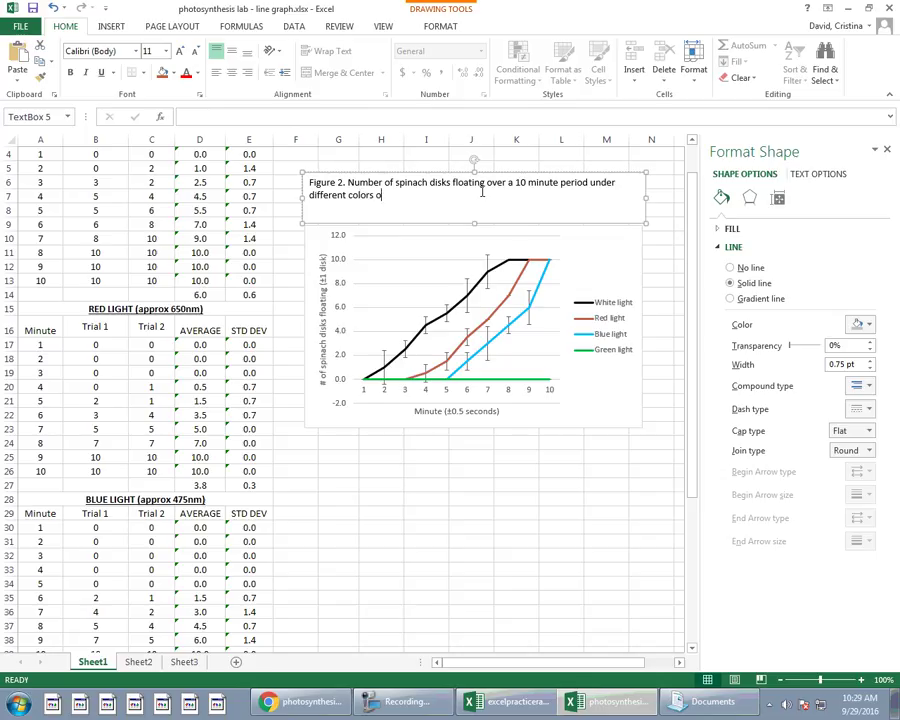
Complete the figure caption with "of light. Error bars are standard deviation. 2 trials were performed for each light color.".
text(f light.  Error)
text(bars are st)
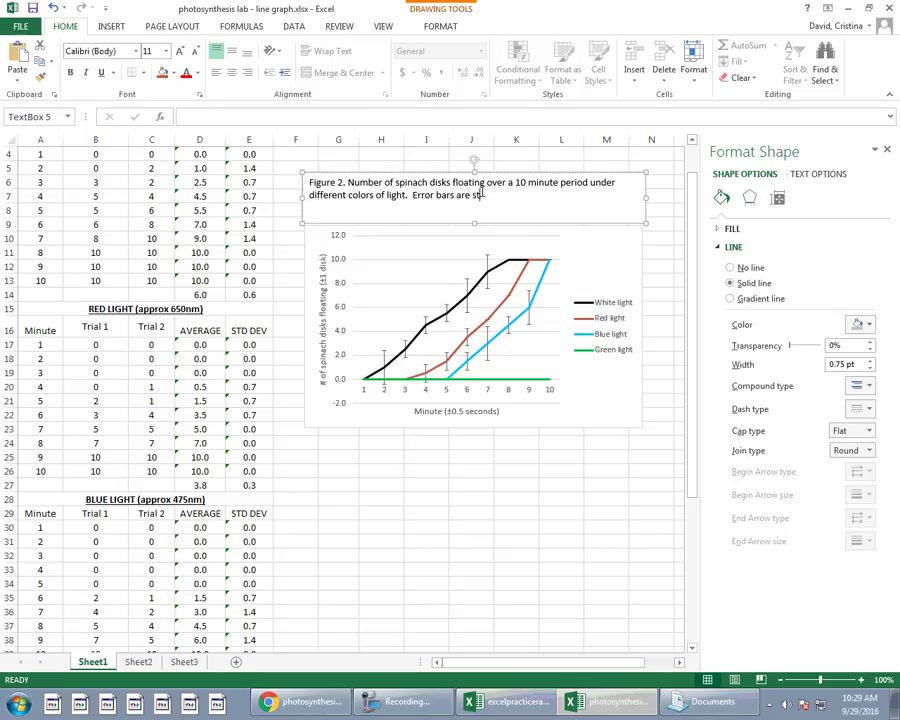
text(andaqrd deviation.  2 trials)
text(were )
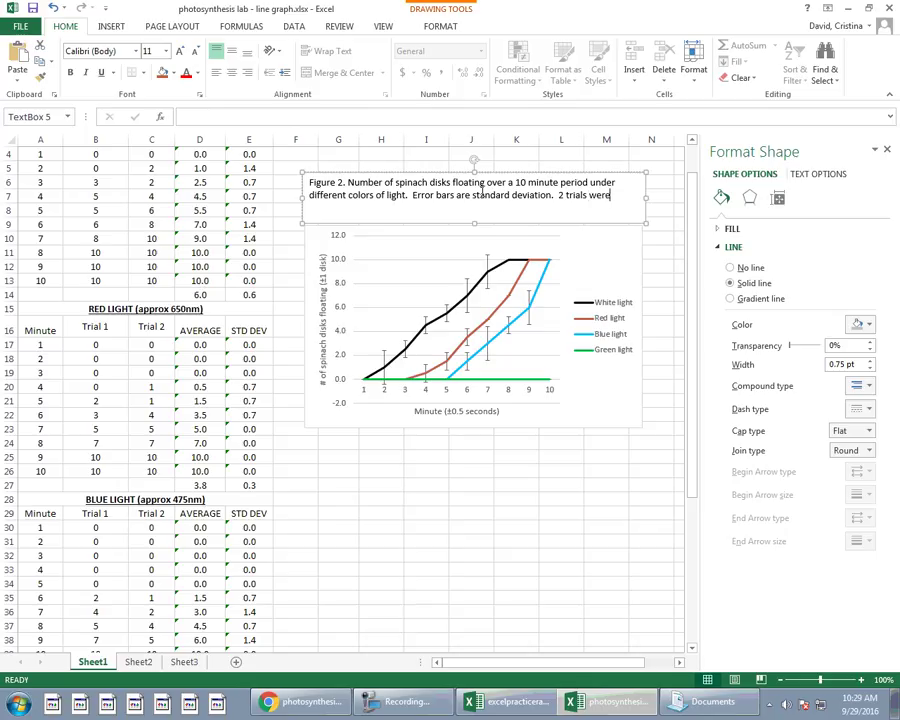
text(performed for each light co)
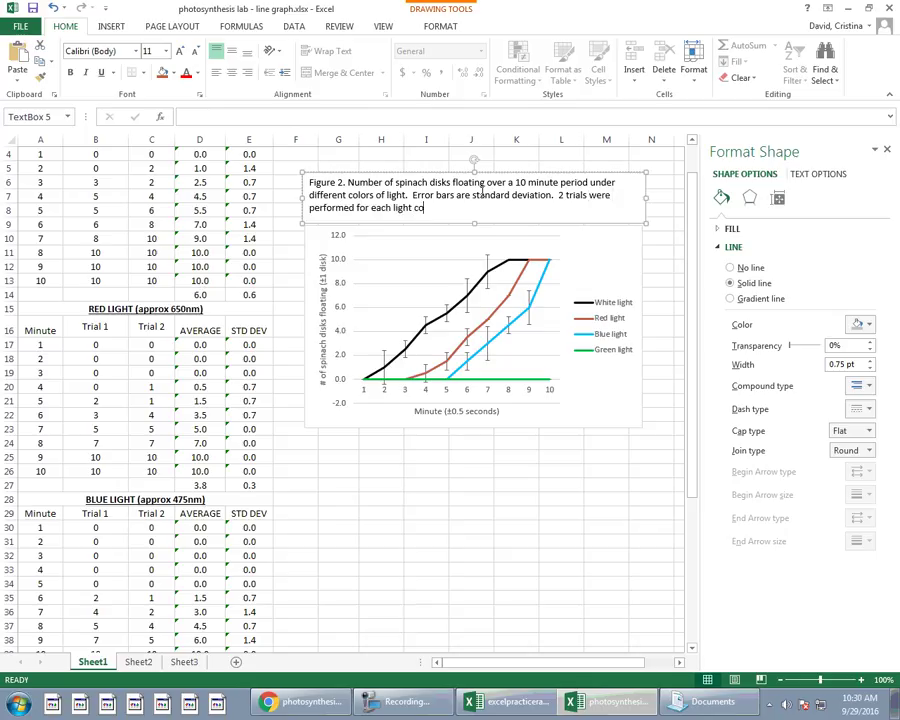
text(lor.)
click(515, 540)
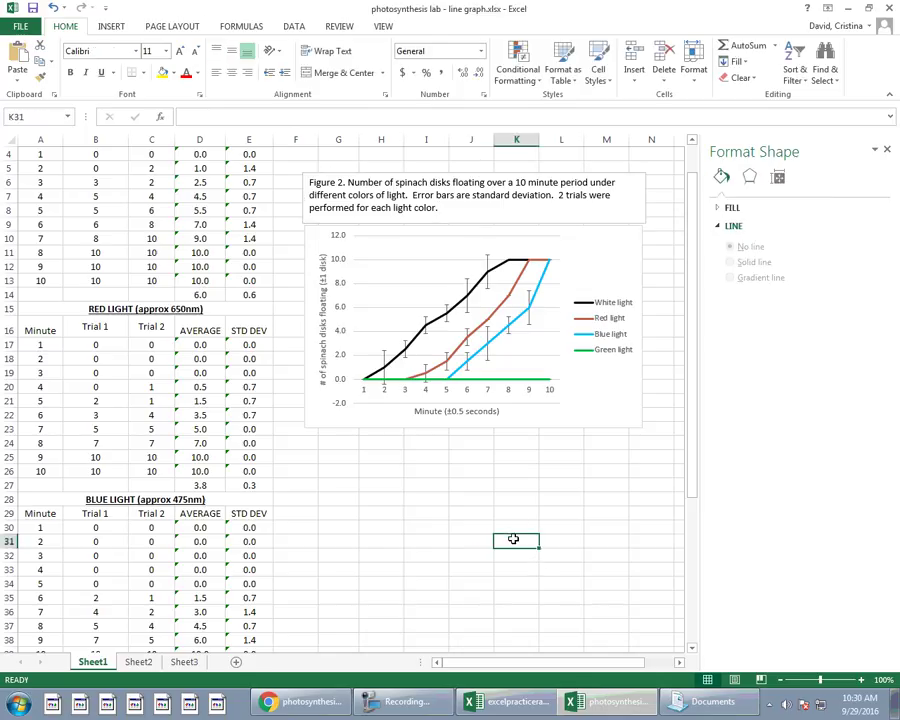
Move and resize the caption text box so it sits flush above the chart and matches its width.
click(495, 221)
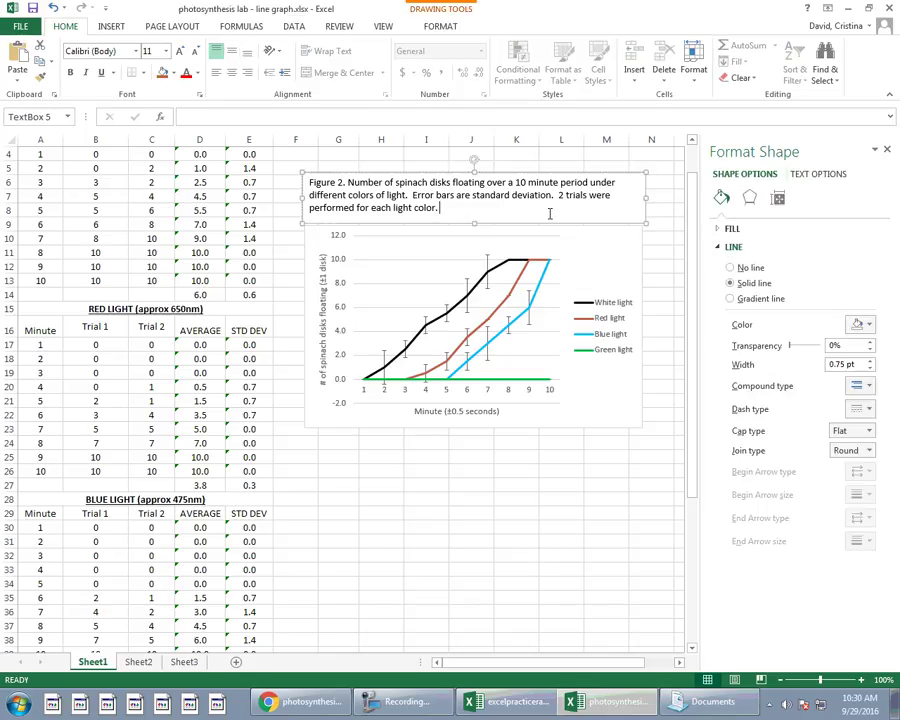
drag(540, 224, 538, 225)
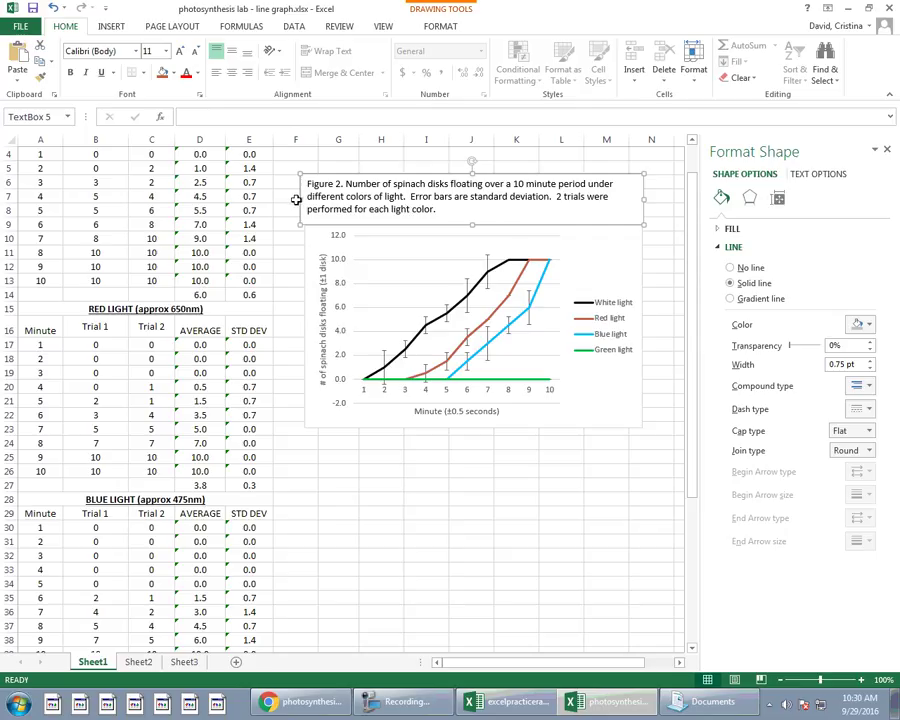
drag(297, 195, 300, 195)
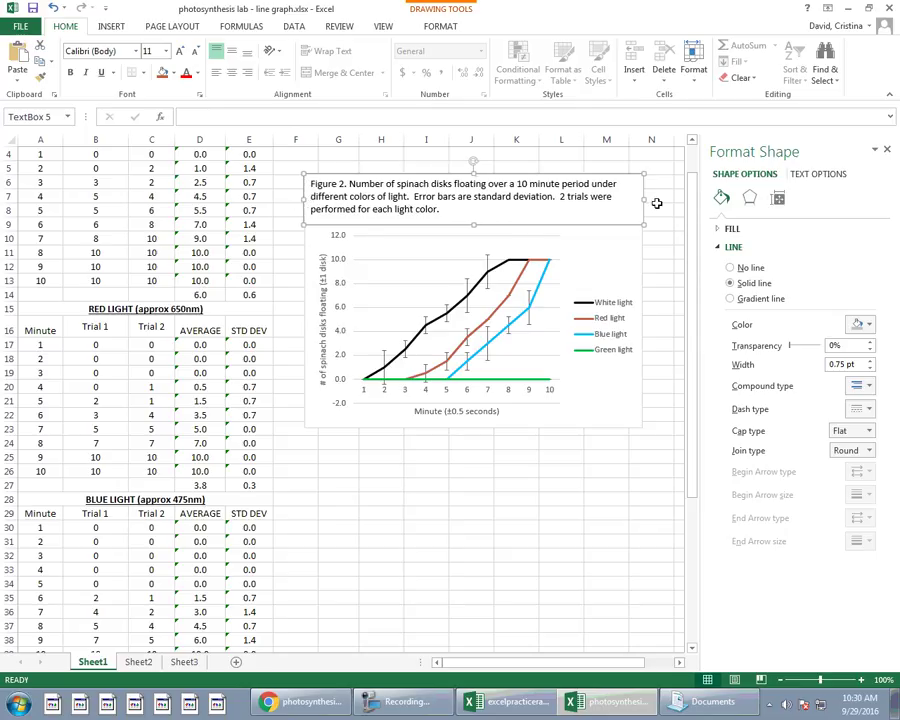
click(640, 199)
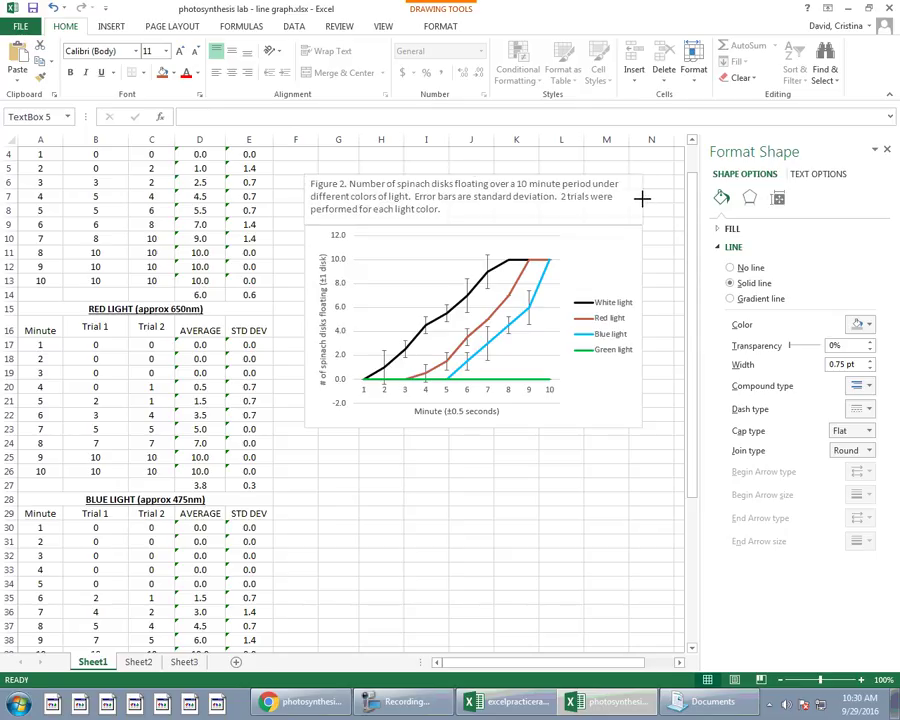
key(Escape)
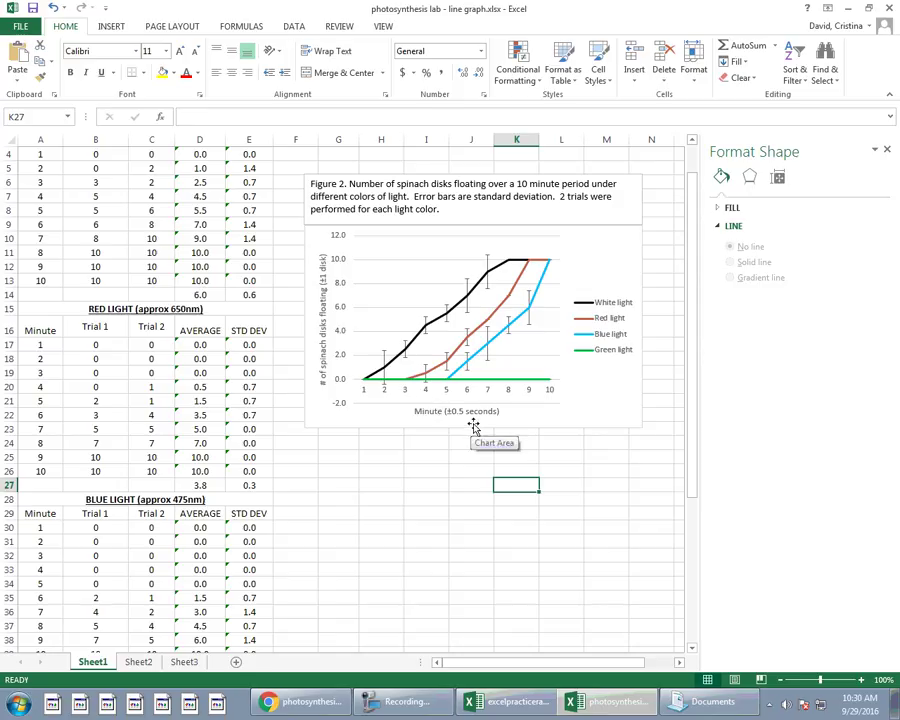
Enter the table headings T-test, p-value and Significant? in cells G27, H27 and I27 below the chart.
click(333, 483)
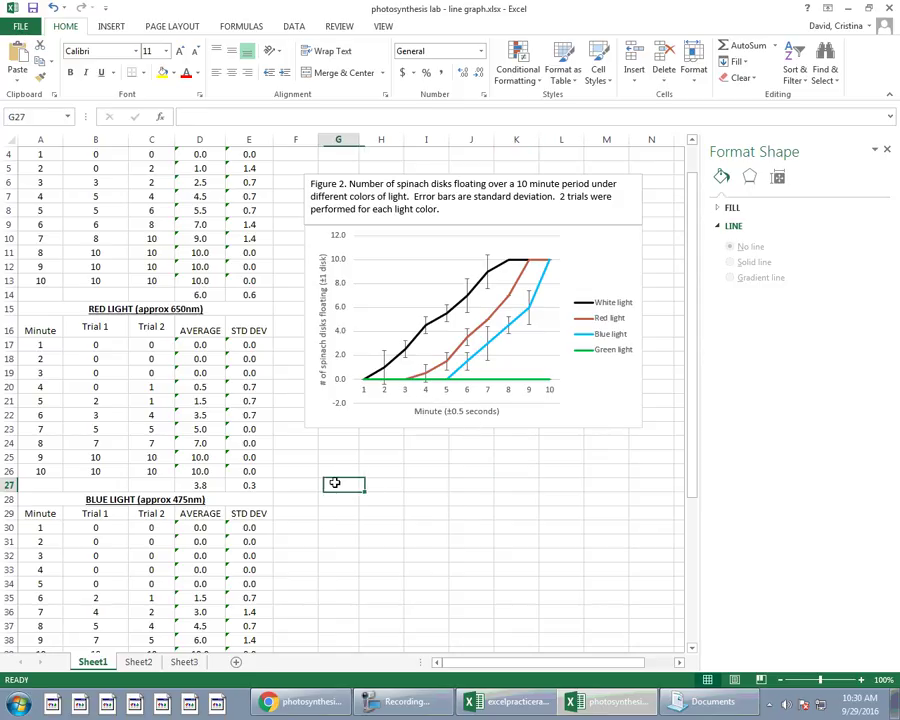
text(Trial)
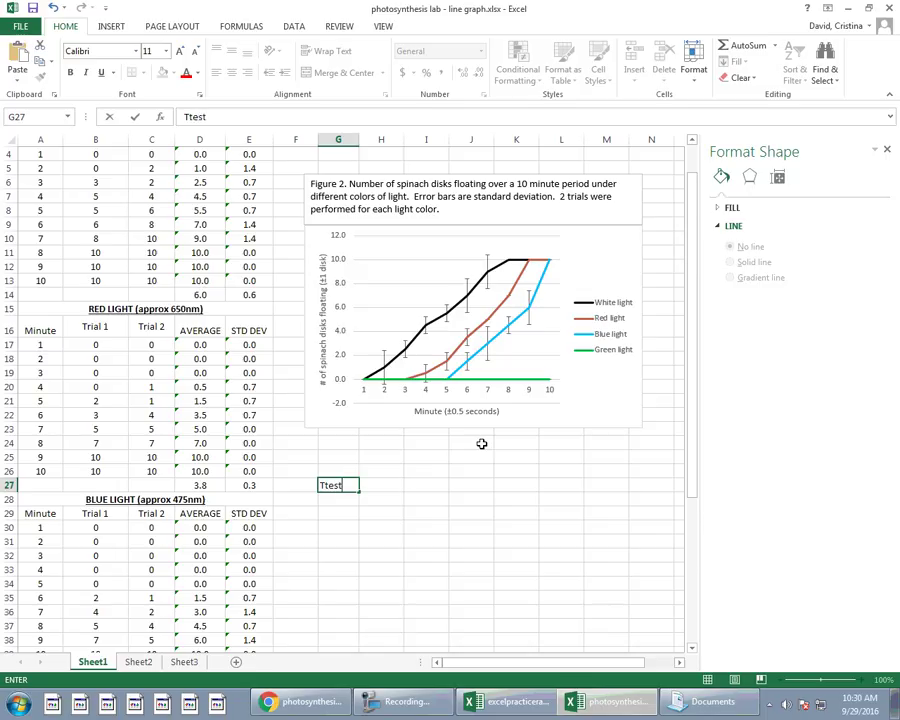
key(BackSpace)
key(BackSpace)
key(BackSpace)
key(BackSpace)
text(-re)
key(BackSpace)
key(BackSpace)
key(BackSpace)
text(-test)
key(Tab)
text(p-value)
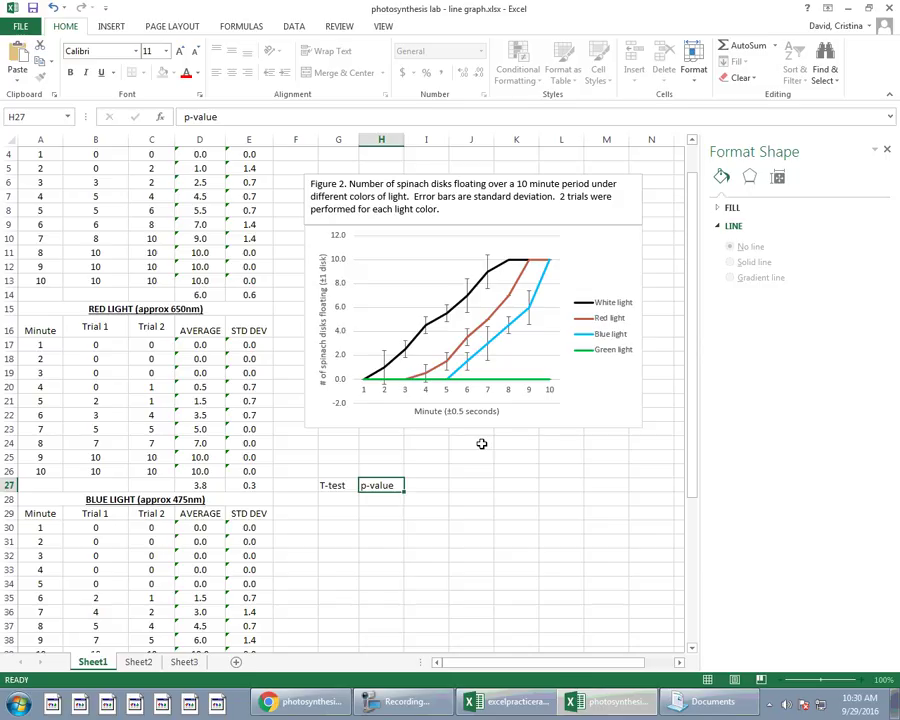
key(Tab)
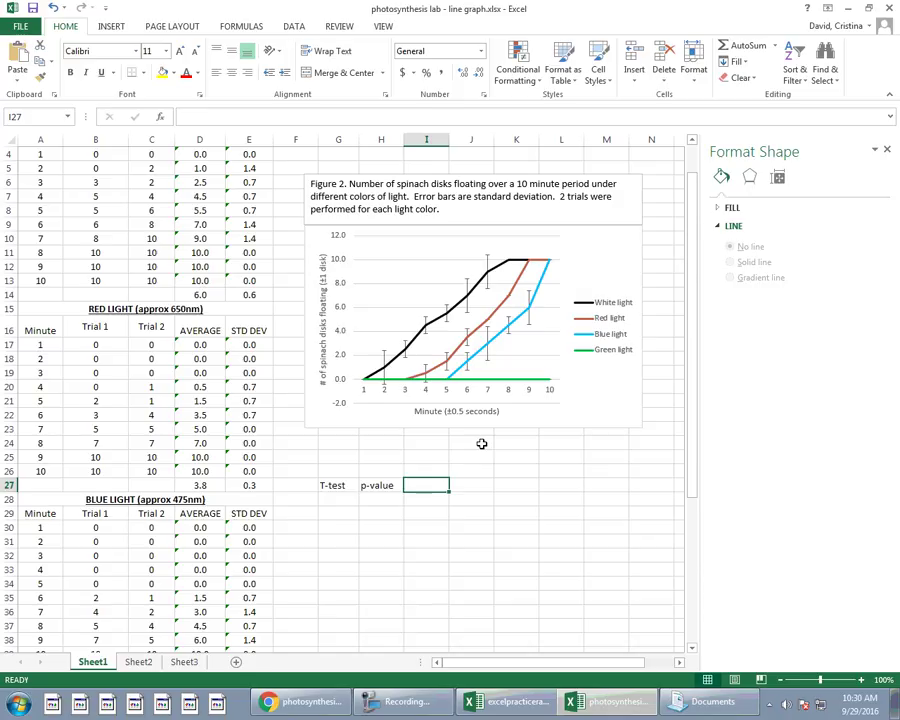
text(Significa)
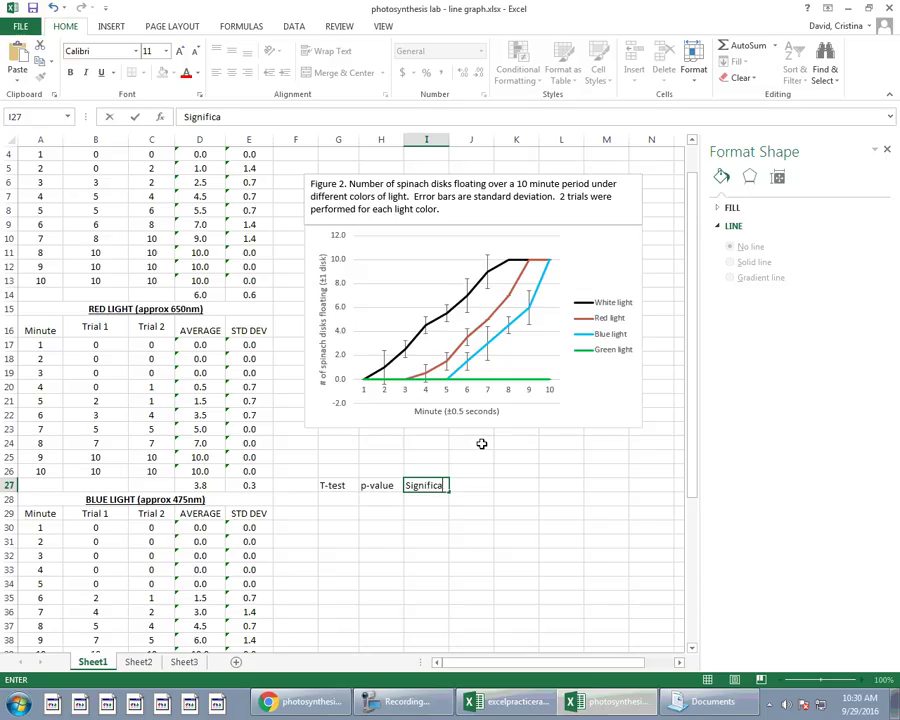
text(nct?)
Widen column G to make room for the T-test comparison labels.
click(361, 139)
drag(359, 139, 413, 151)
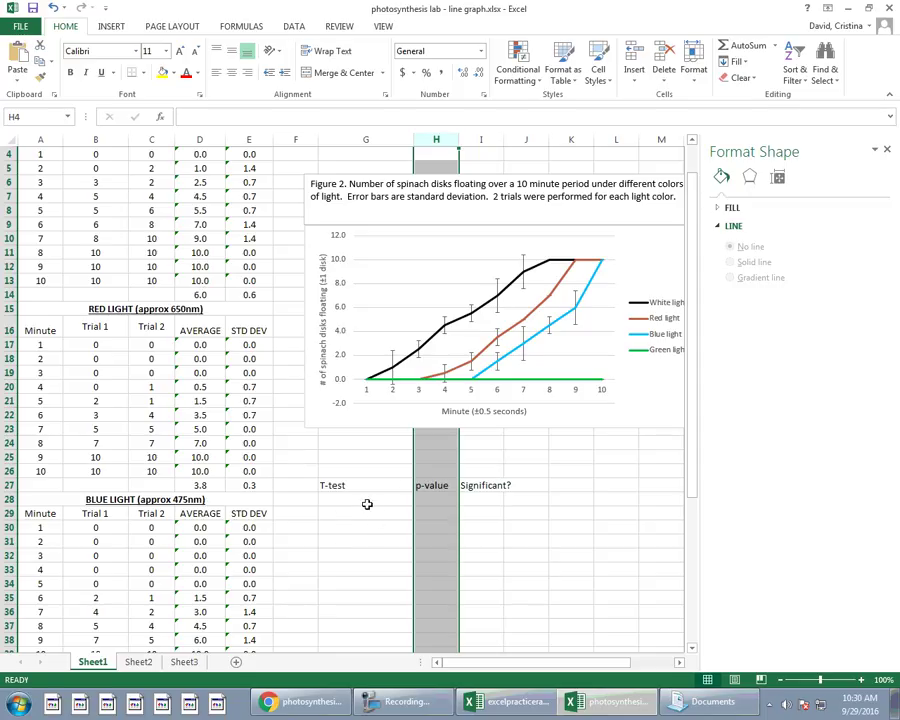
click(525, 527)
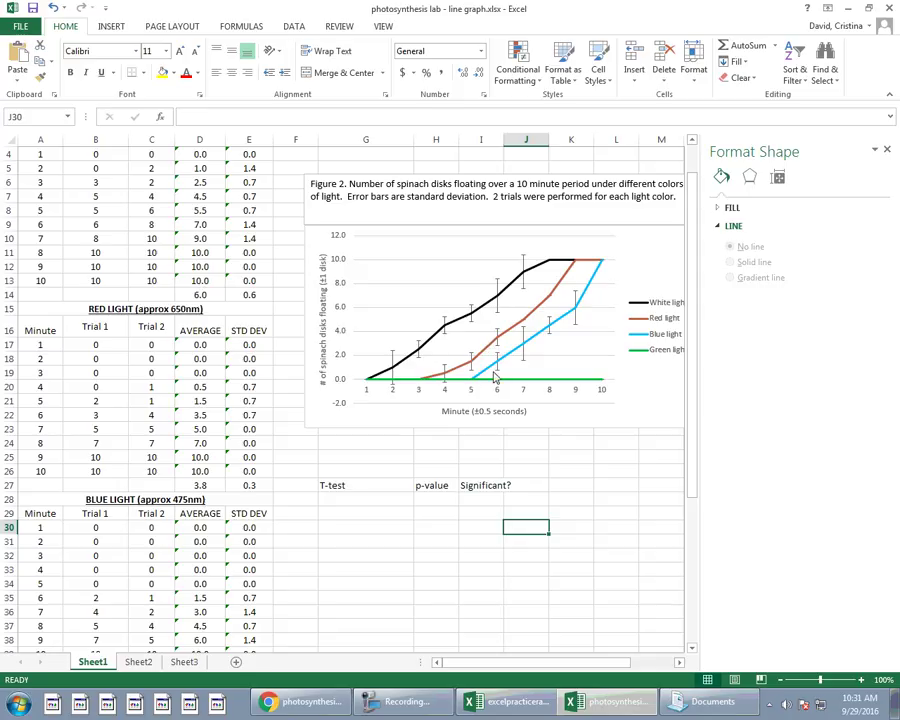
Enter "Red vs. blue light, minute 6" in cell G28 and wrap its text.
click(360, 497)
text(Red)
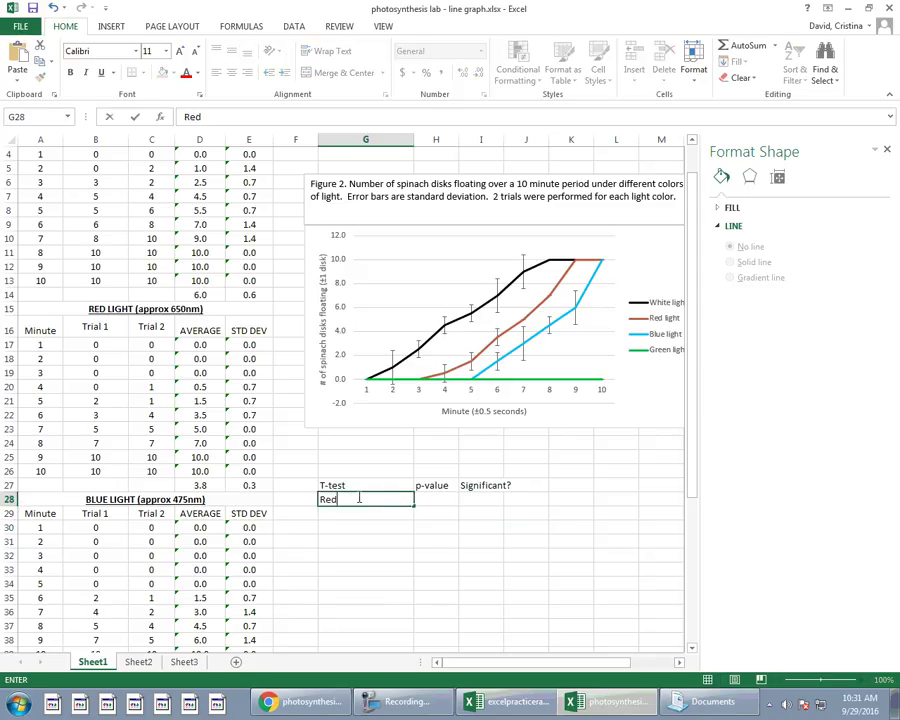
text( vs. blue light,)
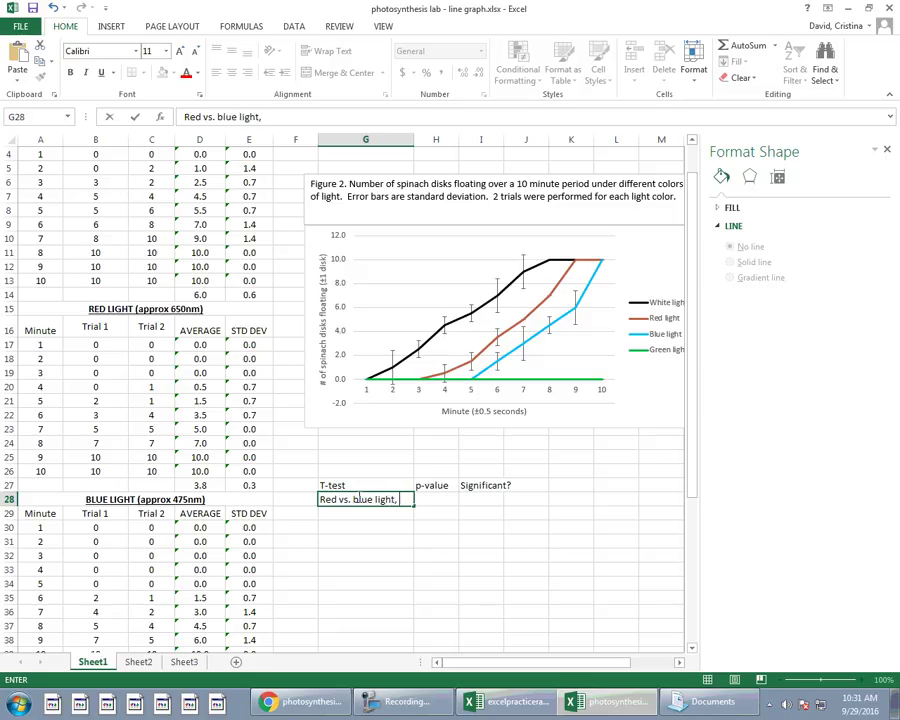
text( minute 6)
key(Return)
click(354, 502)
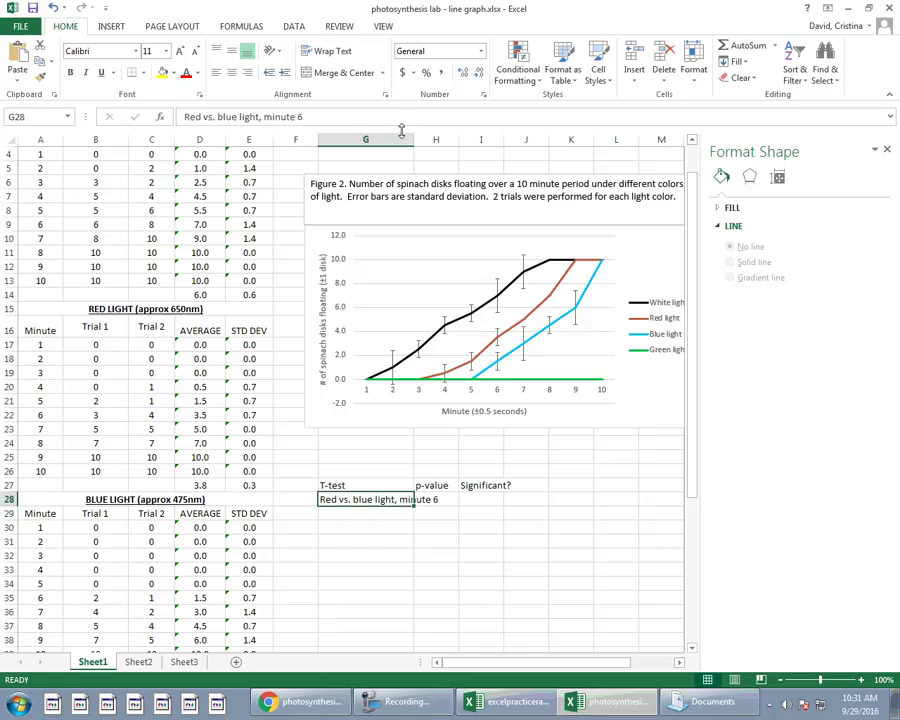
click(330, 51)
key(Return)
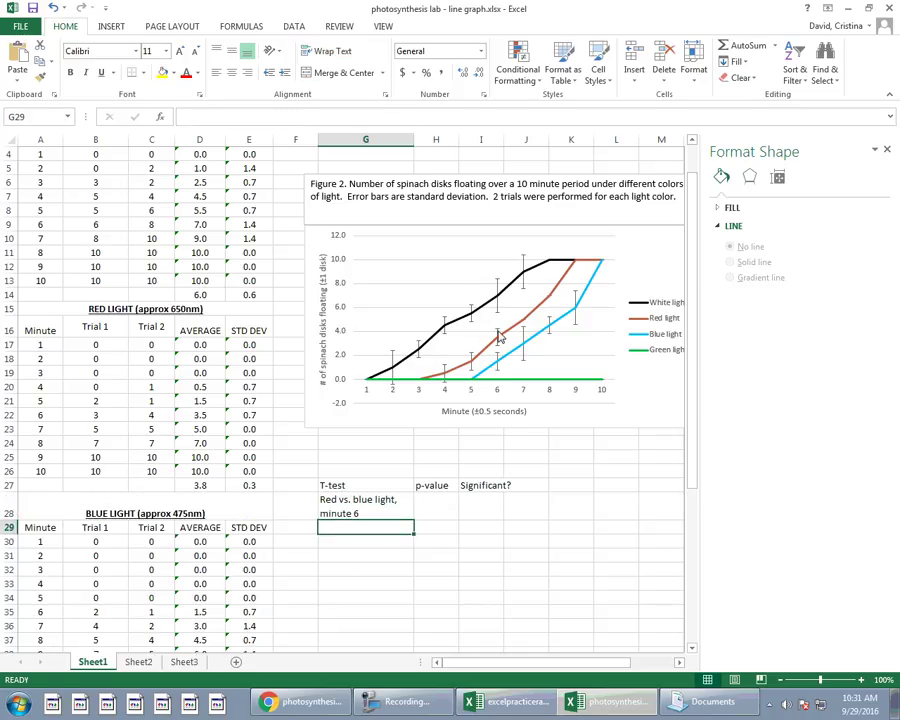
Enter "White vs. red light, minute 6" in cell G29 as the second T-test comparison.
mouse_move(502, 364)
text(W)
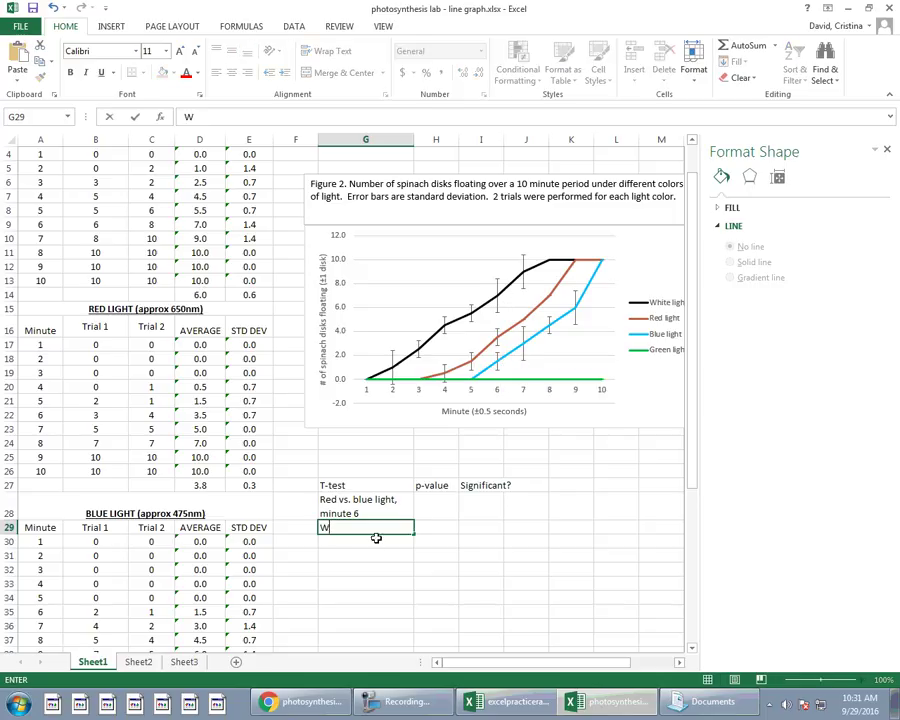
text(hite vs. red light)
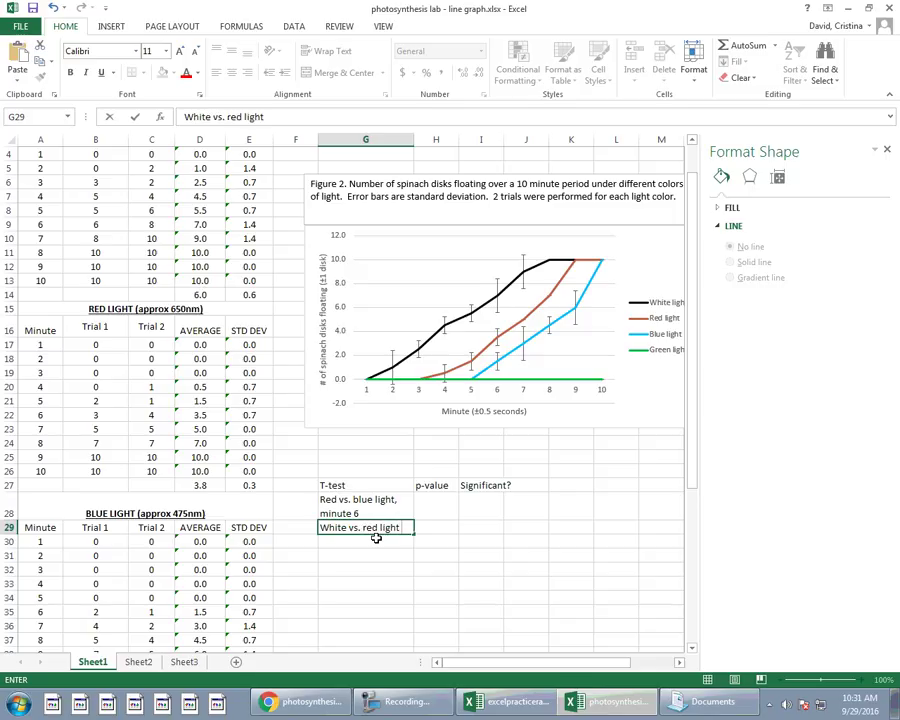
text(, minute 6)
key(Return)
Apply text wrapping to the comparison label cells G28:G36.
click(362, 526)
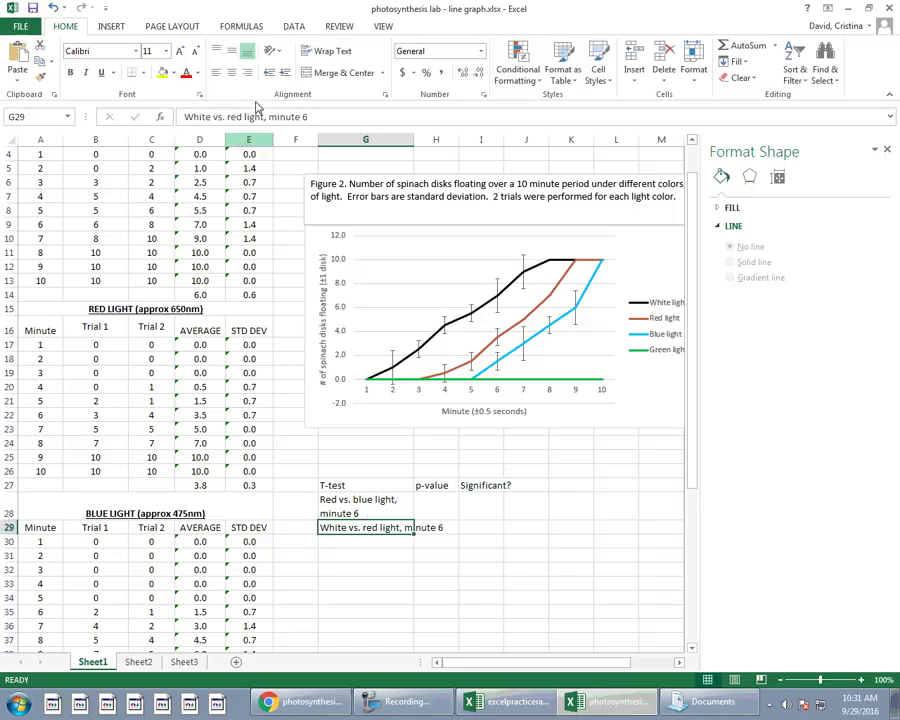
click(365, 555)
drag(362, 503, 365, 626)
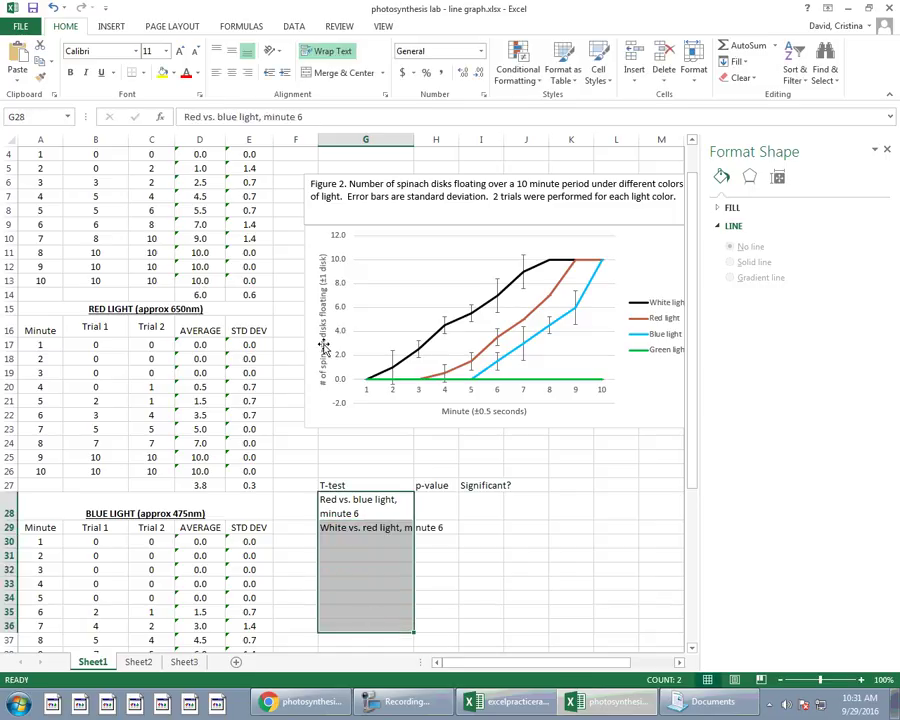
click(342, 52)
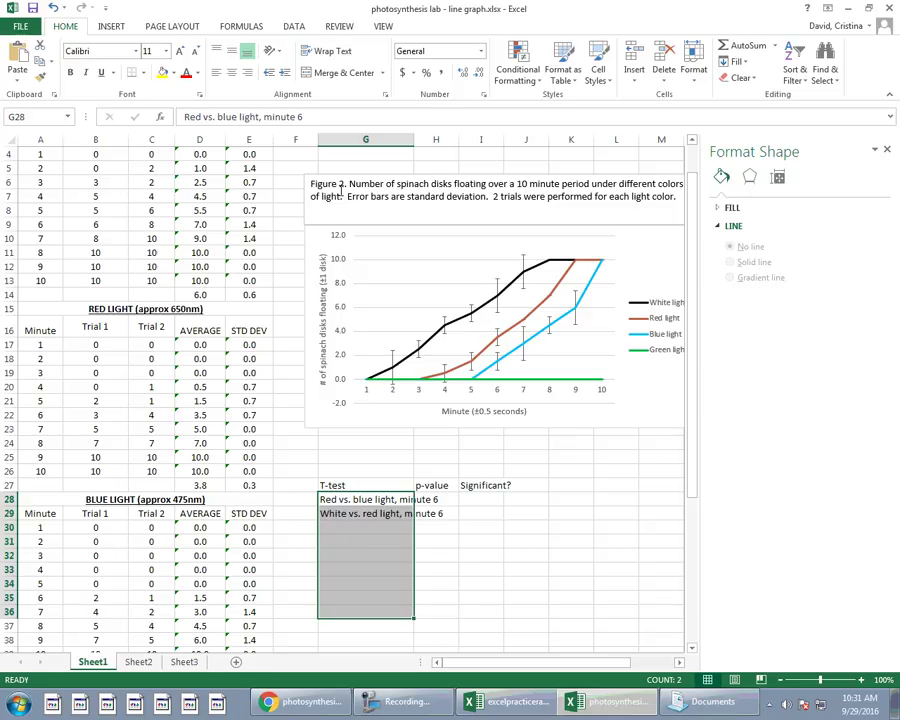
click(333, 51)
click(350, 553)
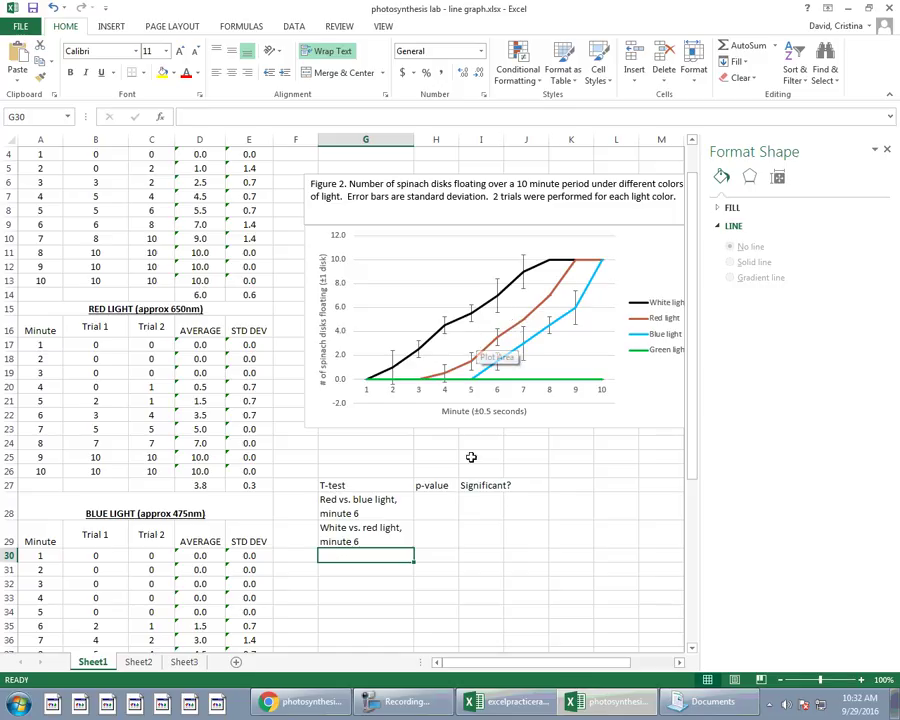
Insert the TTEST function in cell H28 for the red vs. blue light p-value.
click(425, 505)
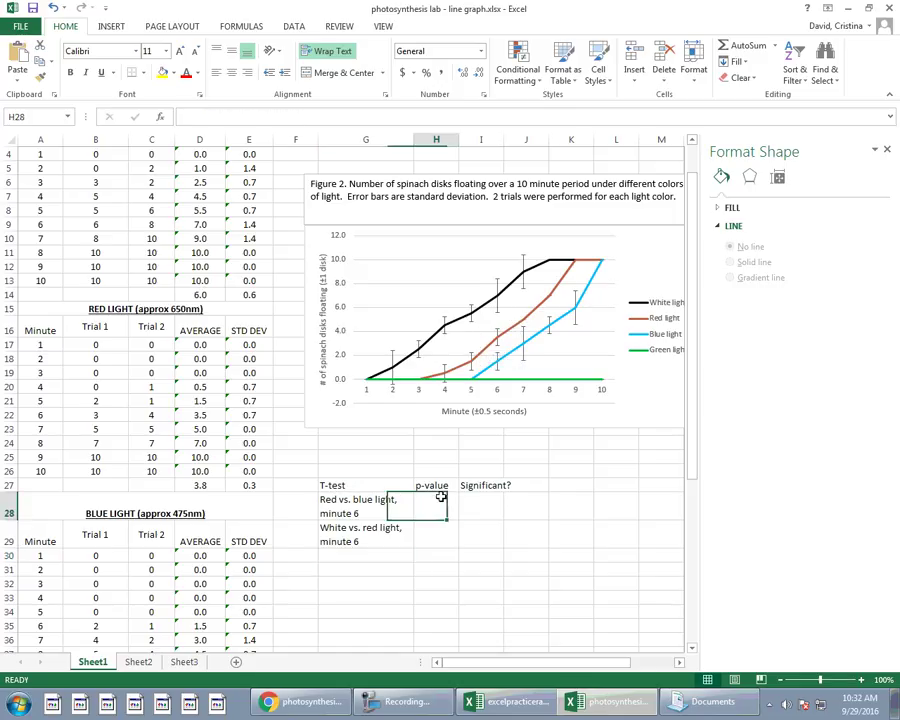
click(294, 27)
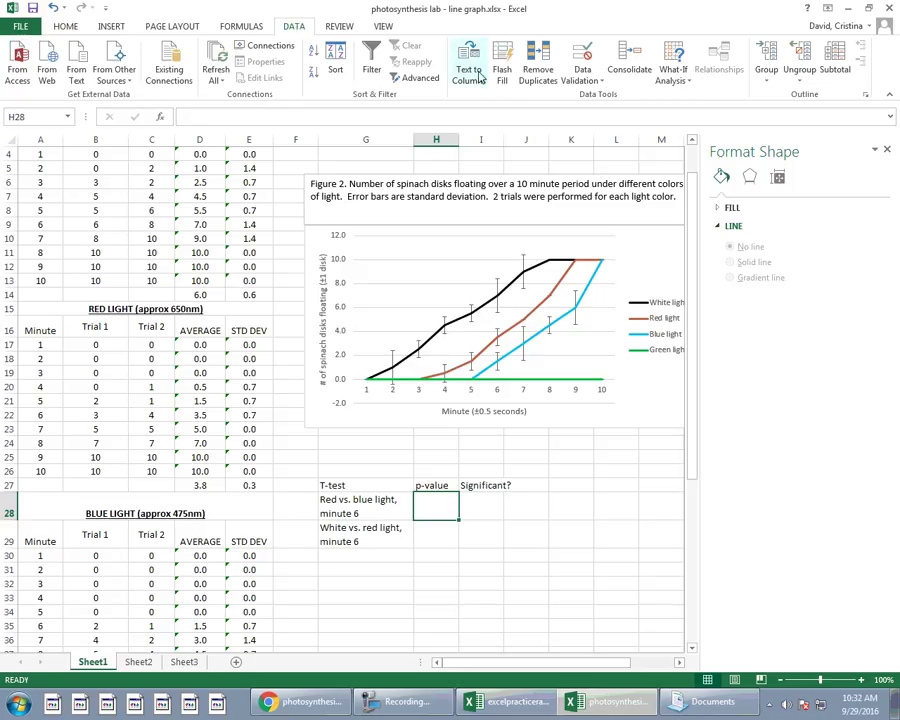
click(226, 27)
click(19, 66)
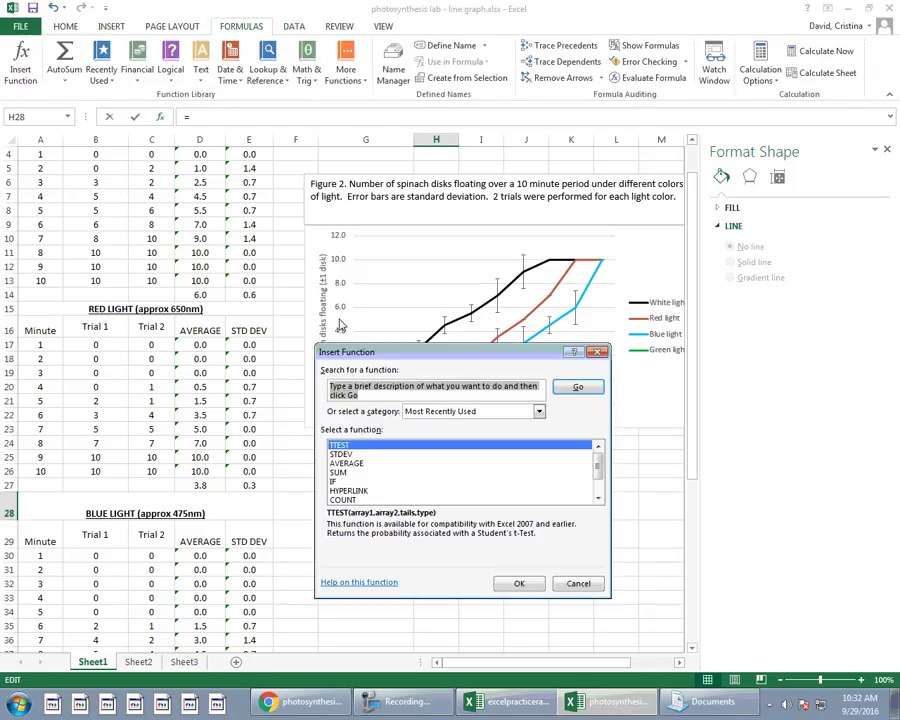
click(521, 584)
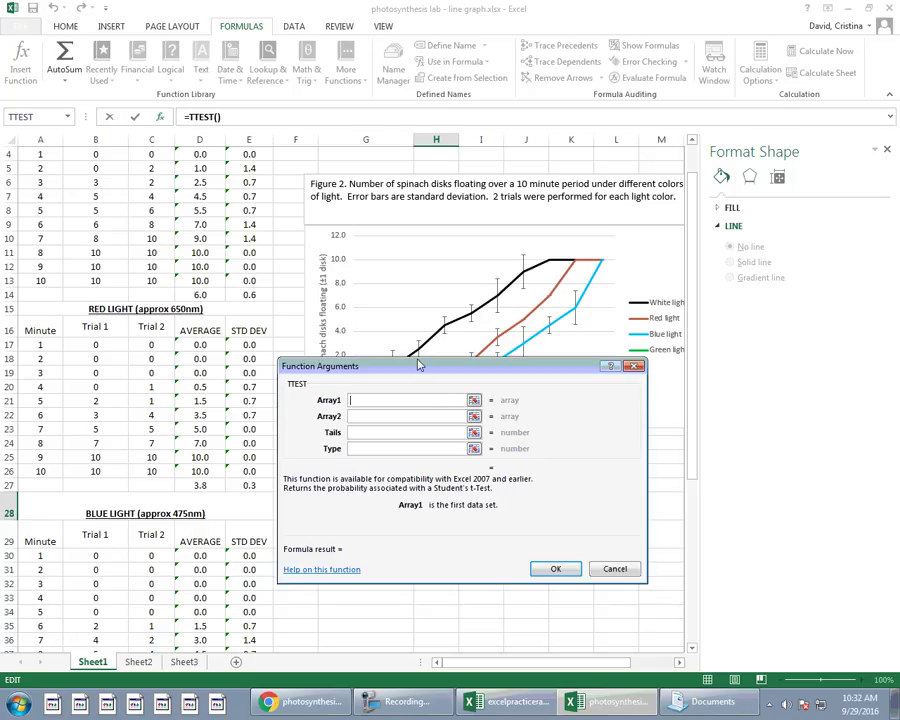
Set the TTEST arrays to the minute 6 trials: B22:C22 for red light and B35:C35 for blue light.
drag(416, 365, 664, 368)
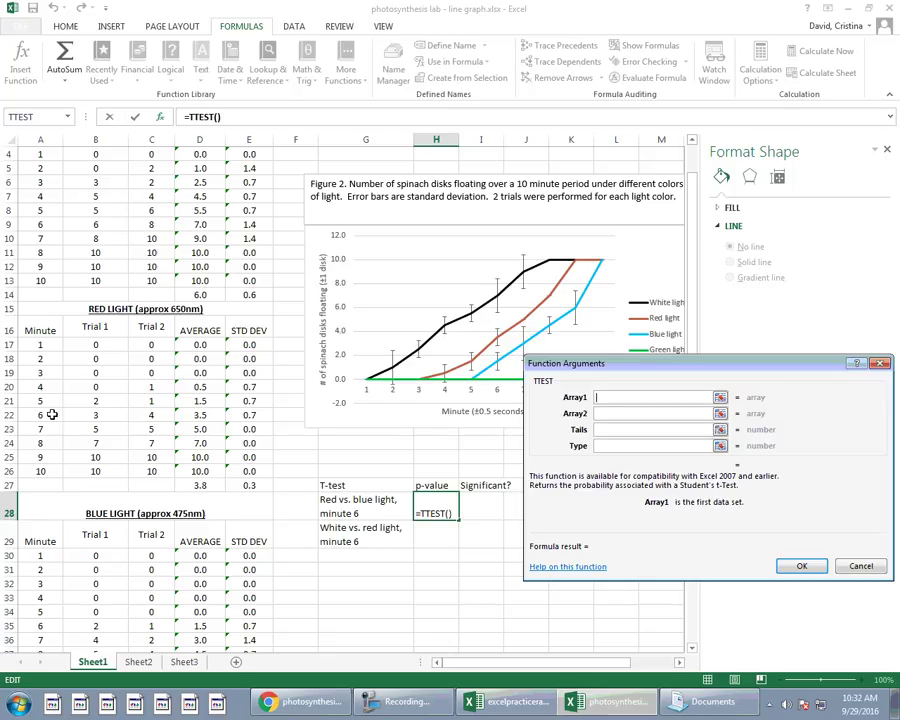
drag(88, 415, 155, 417)
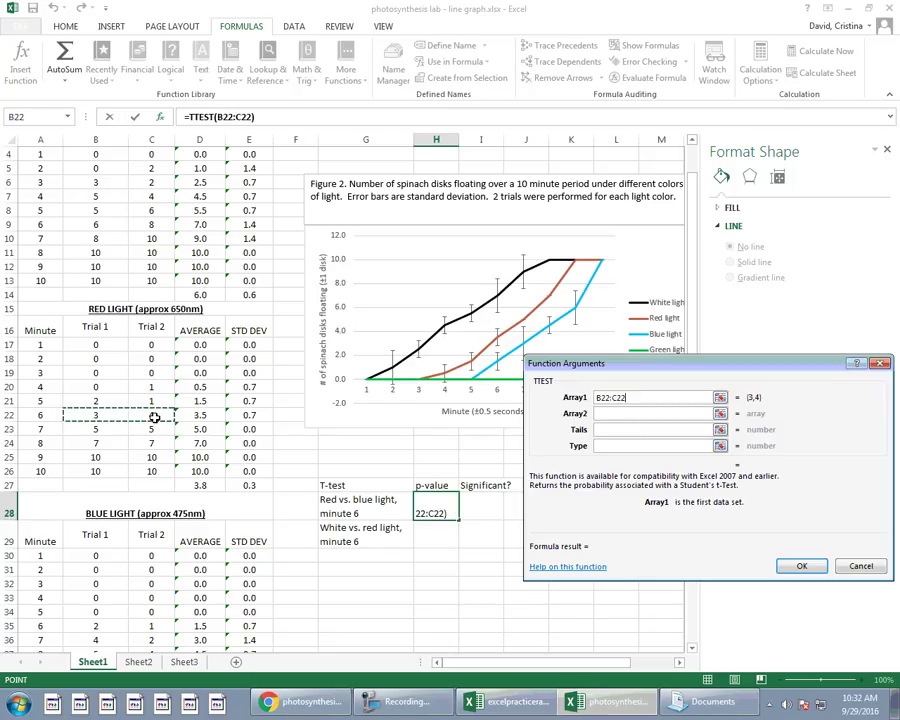
click(634, 415)
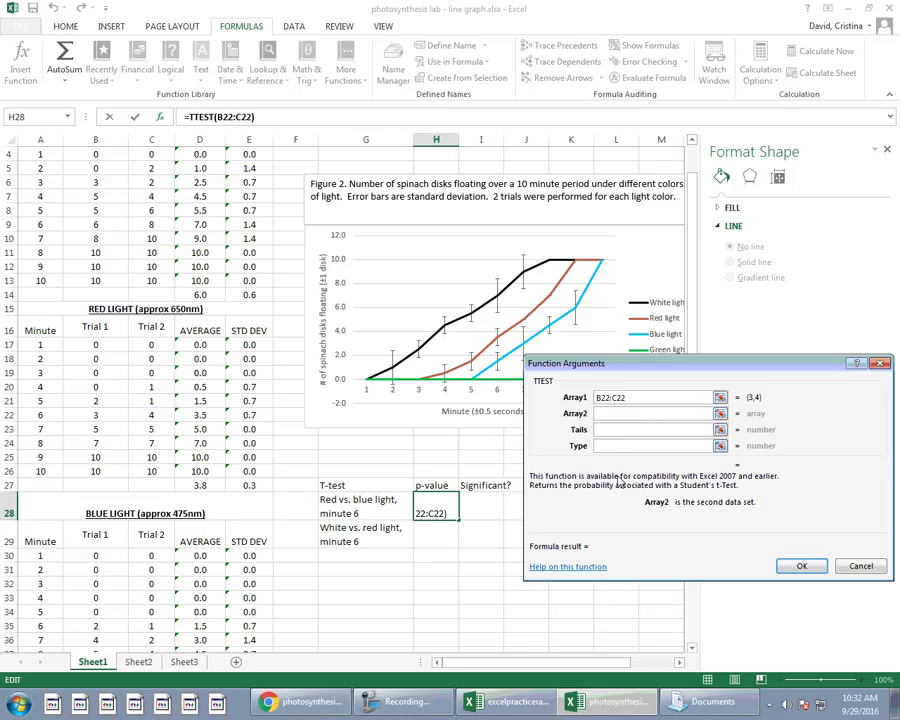
scroll(270, 505, down, 2)
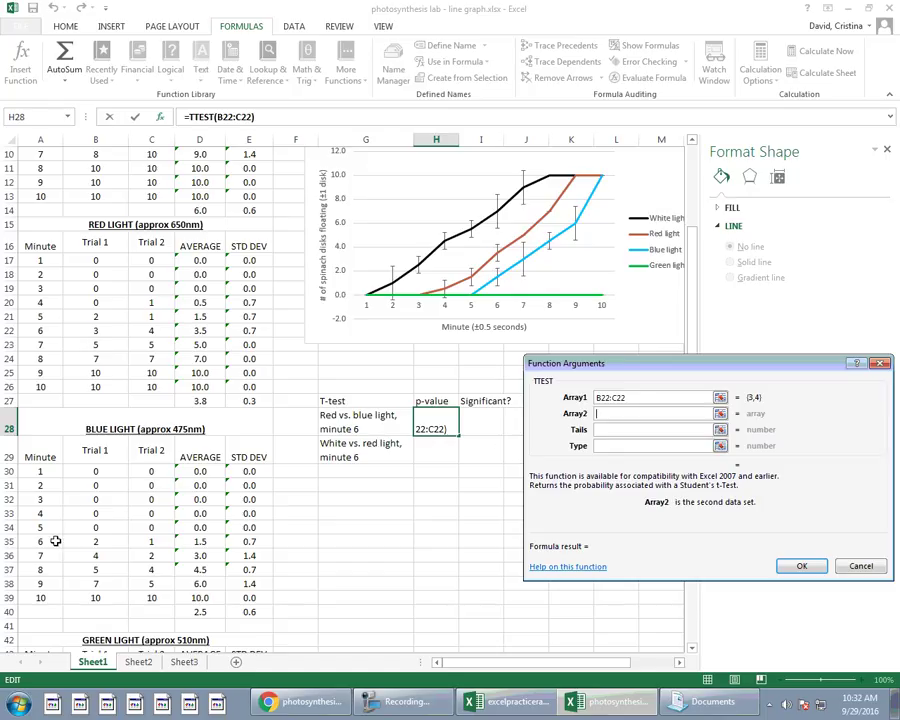
drag(64, 541, 136, 542)
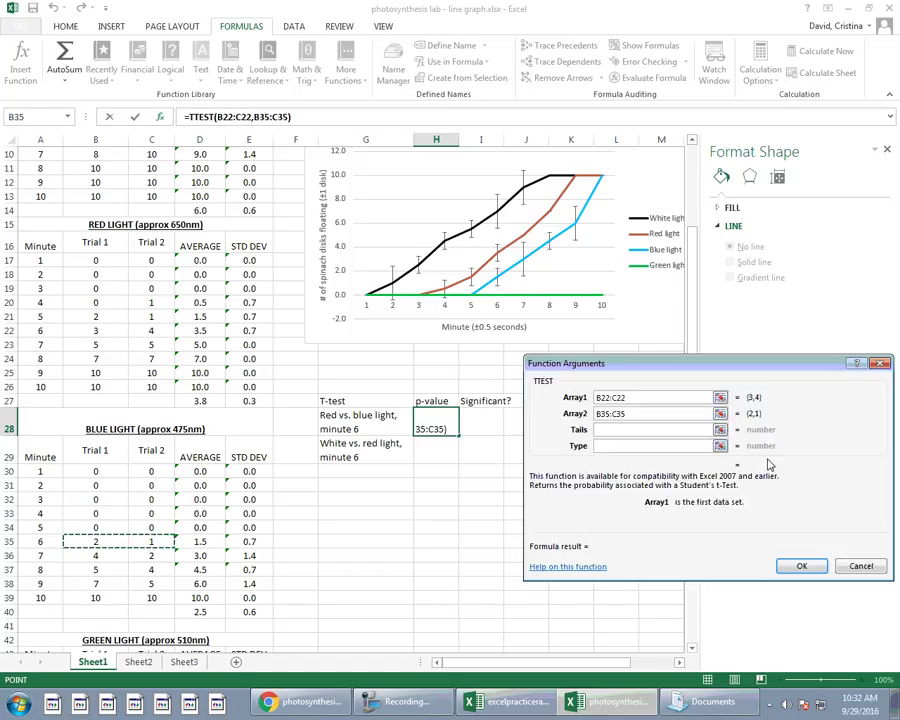
Set the T-test to 2 tails and type 3, and complete the formula in H28.
key(Tab)
text(2)
key(Tab)
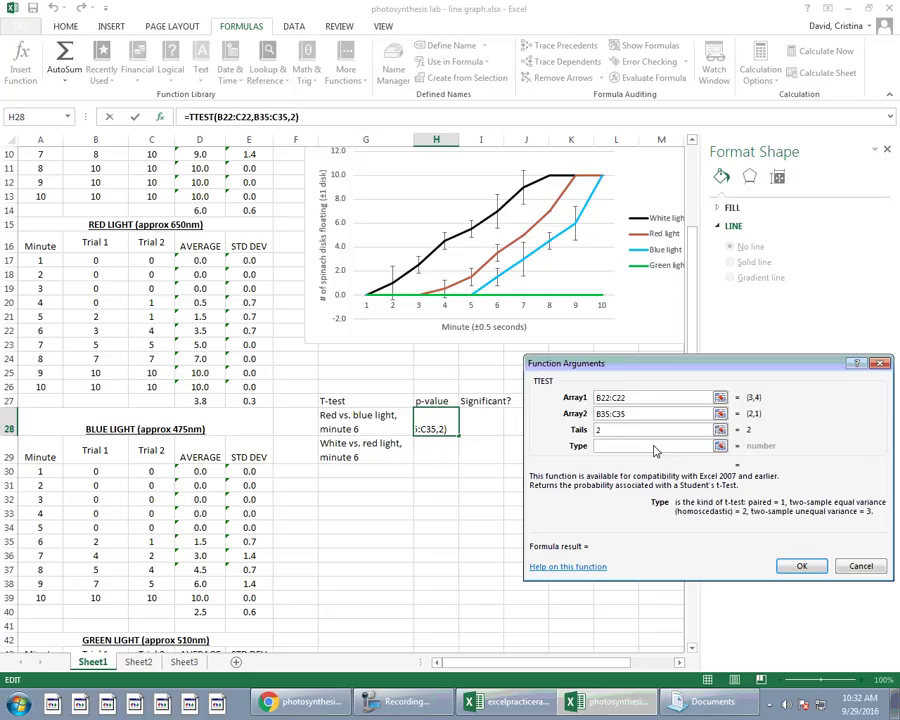
text(3)
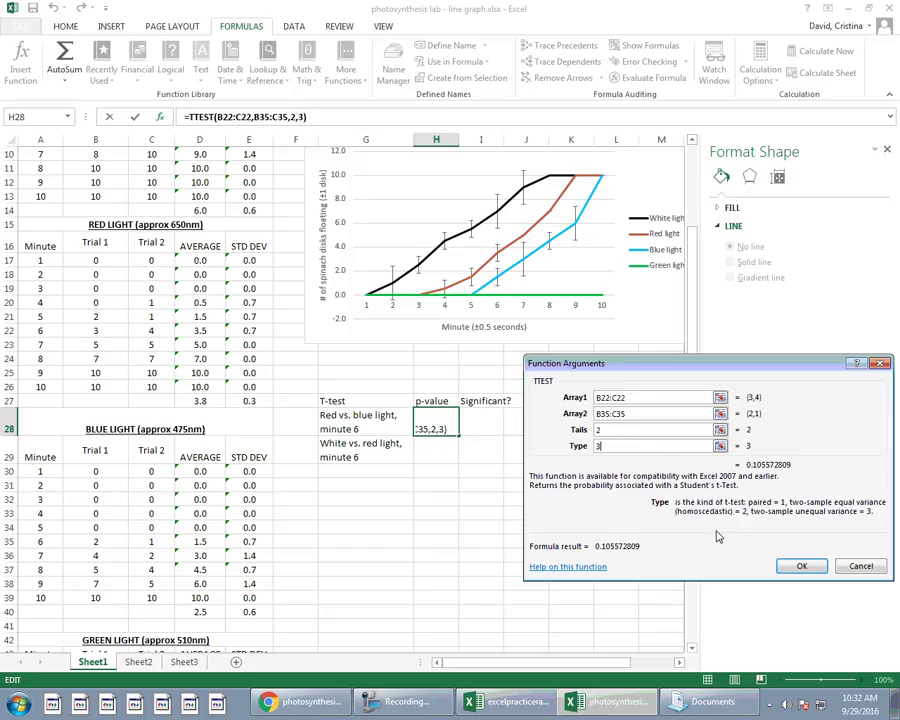
click(804, 567)
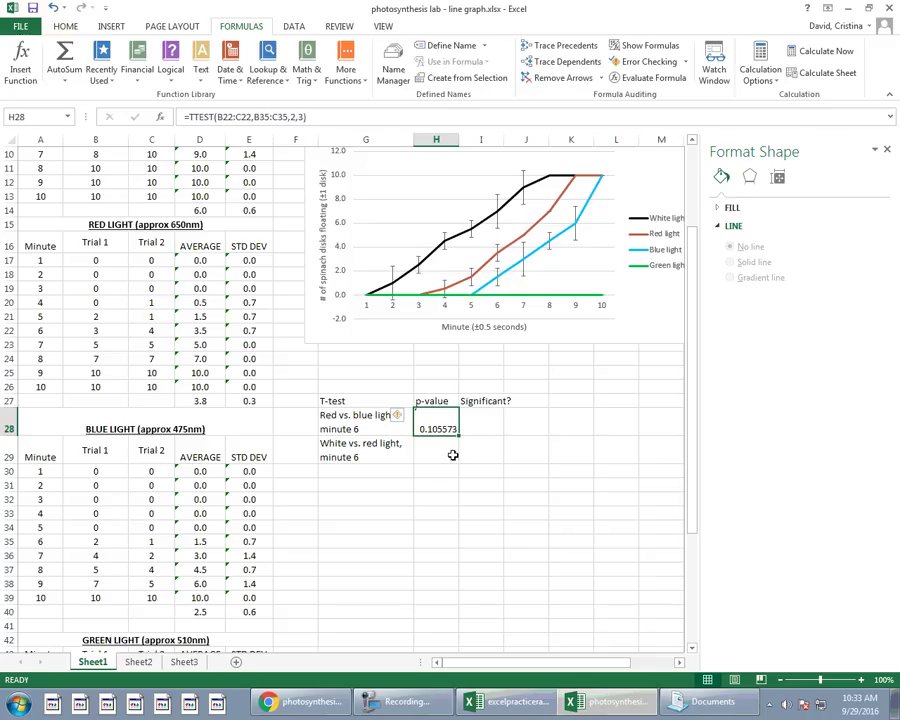
Enter "No" as the significance in cell I28 and centre cells H28:I29 horizontally and vertically.
click(493, 427)
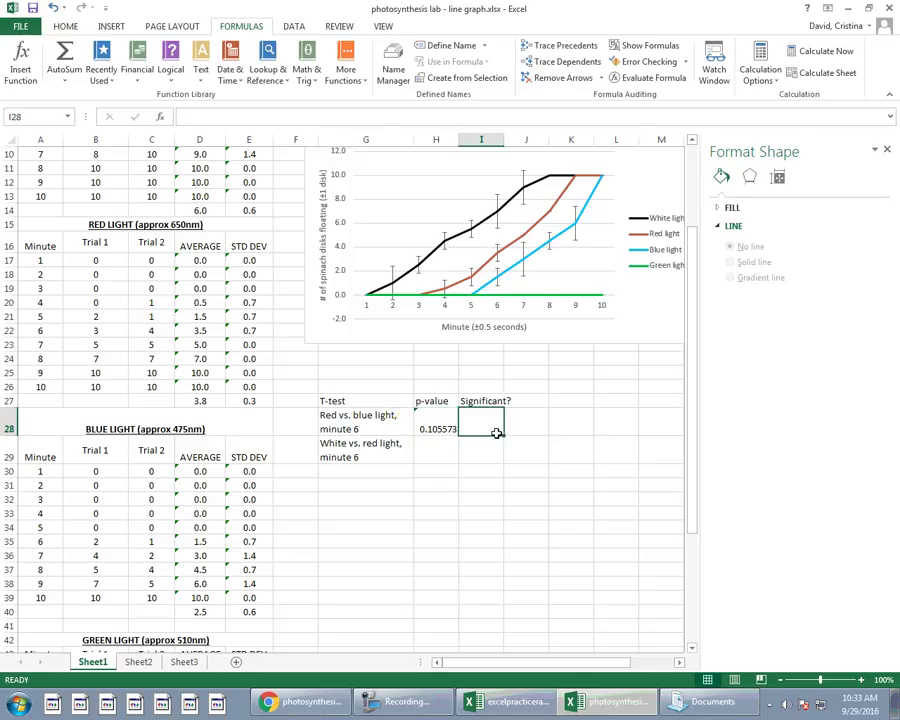
text(No)
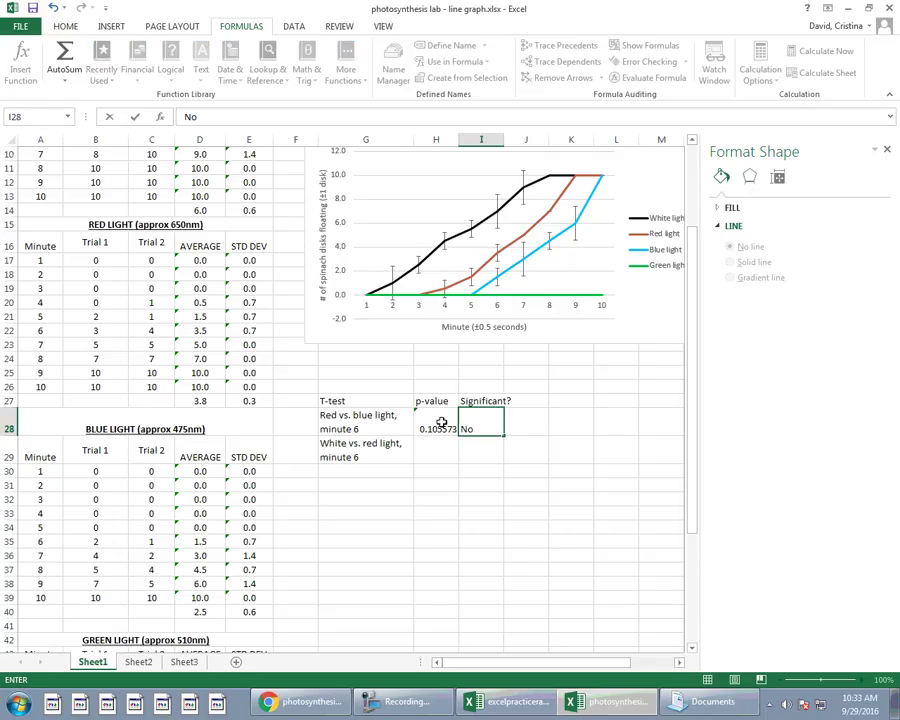
drag(430, 426, 474, 448)
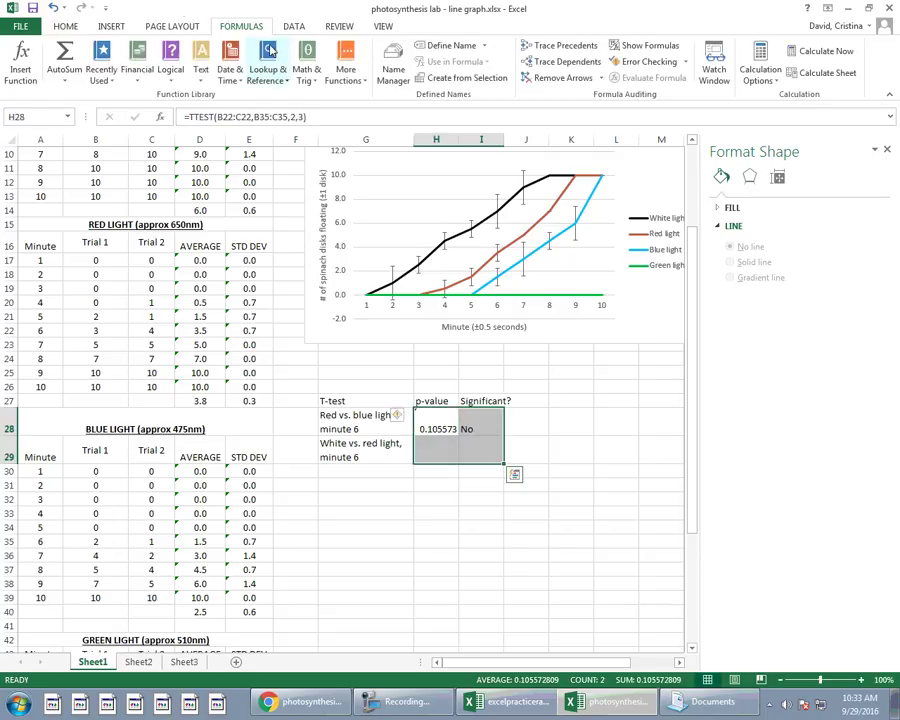
click(60, 26)
click(229, 79)
click(231, 50)
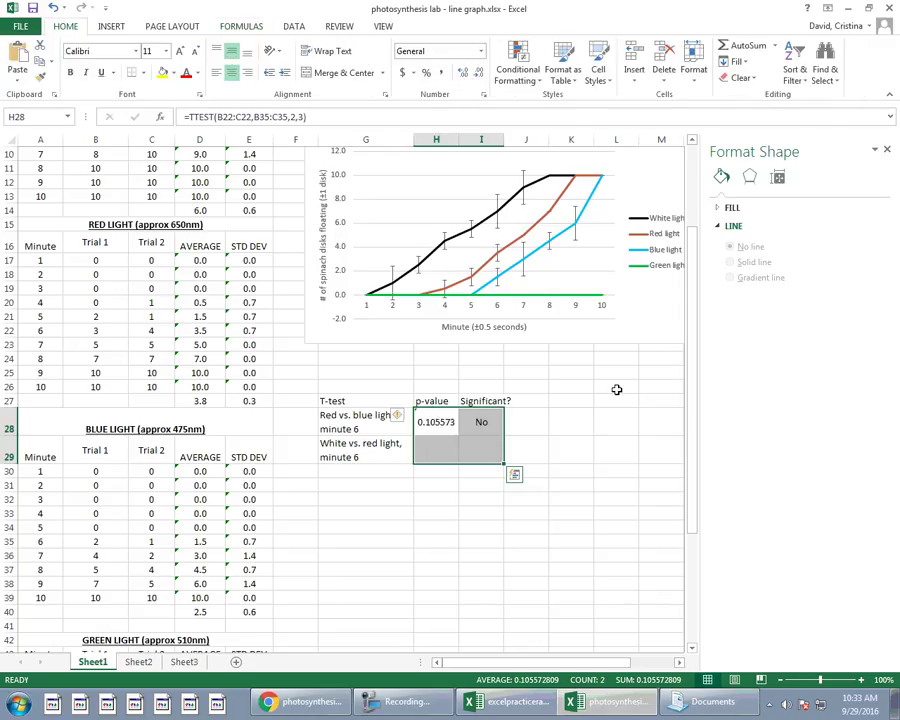
click(559, 468)
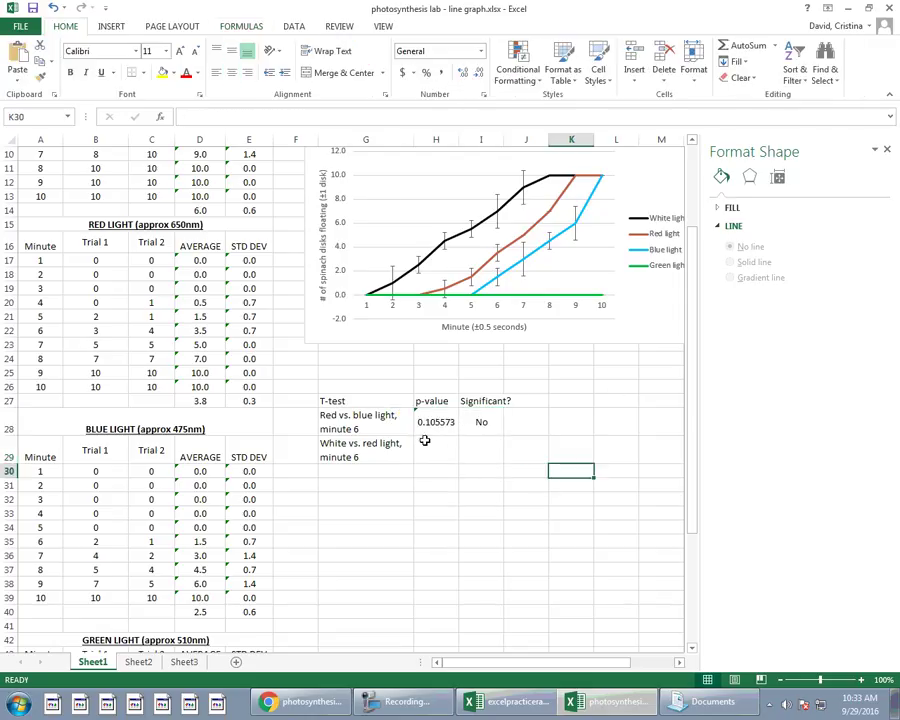